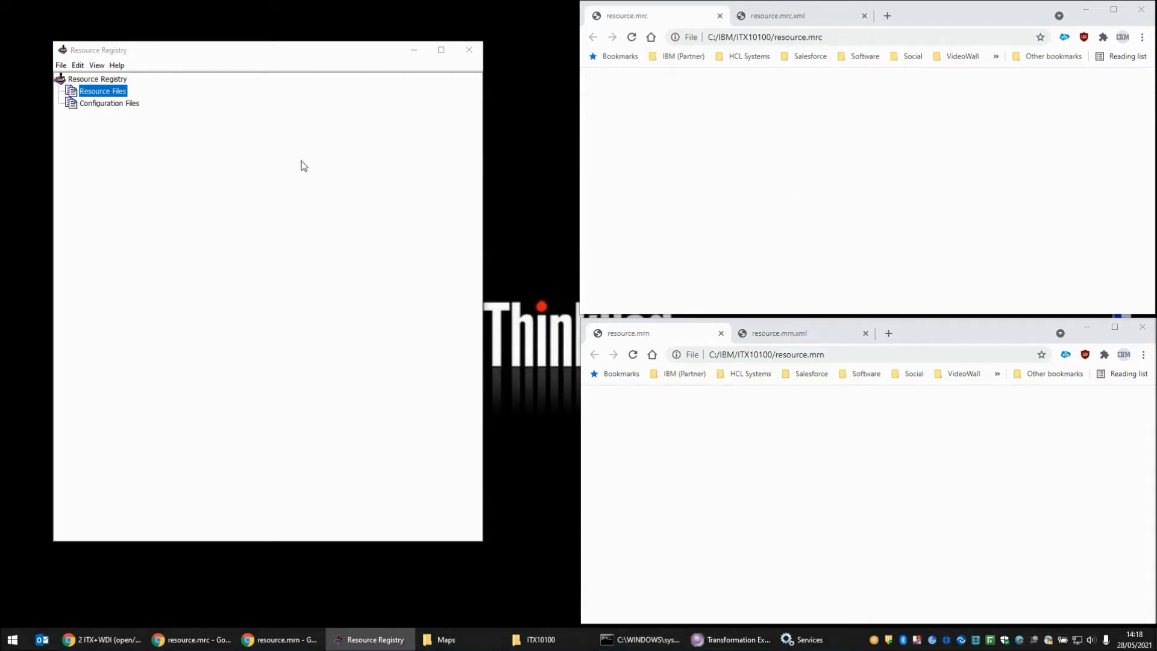
Create a new resource file resource.mrn in the ITX10100 folder, replacing the existing file.
right_click(116, 96)
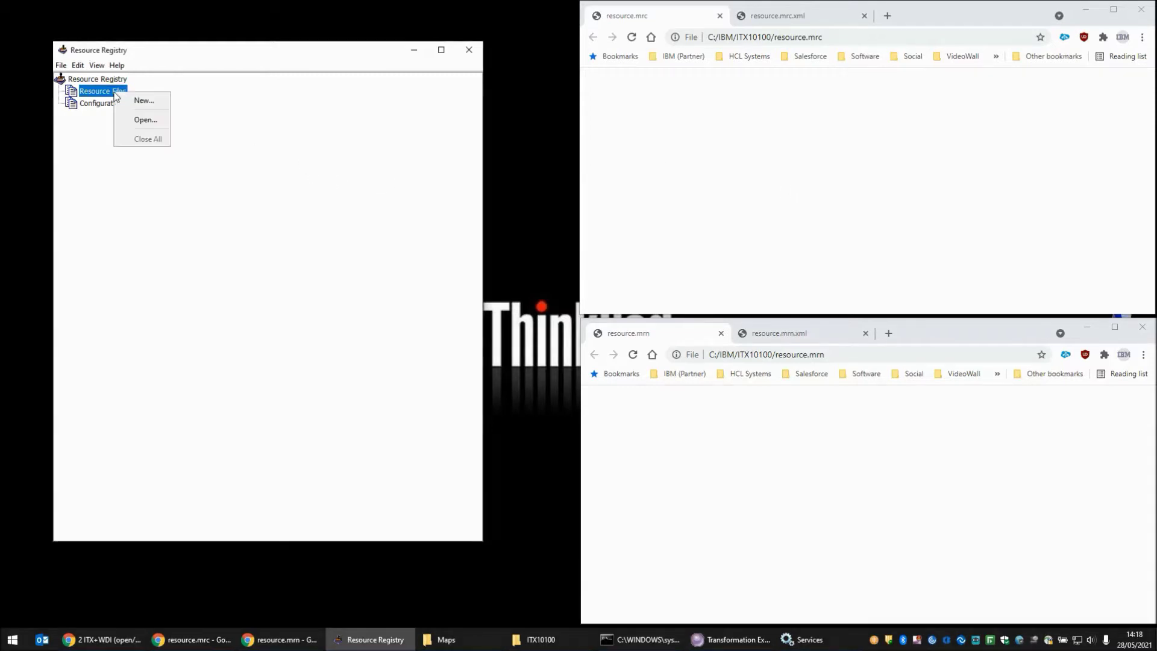
left_click(141, 102)
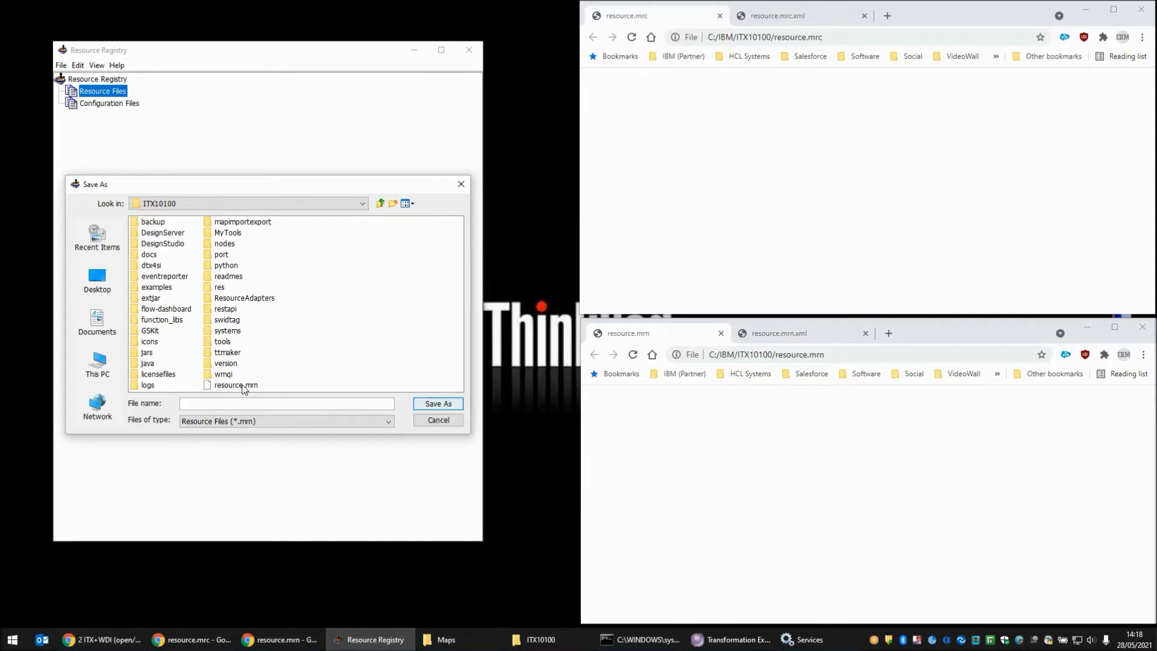
double_click(249, 386)
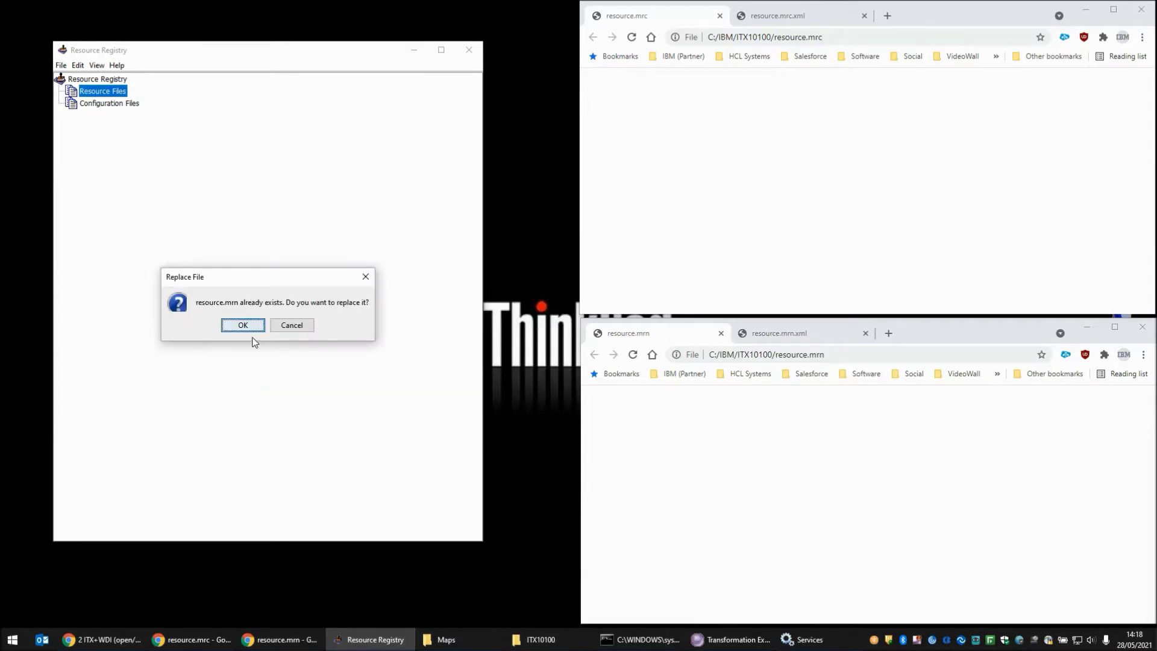
left_click(252, 328)
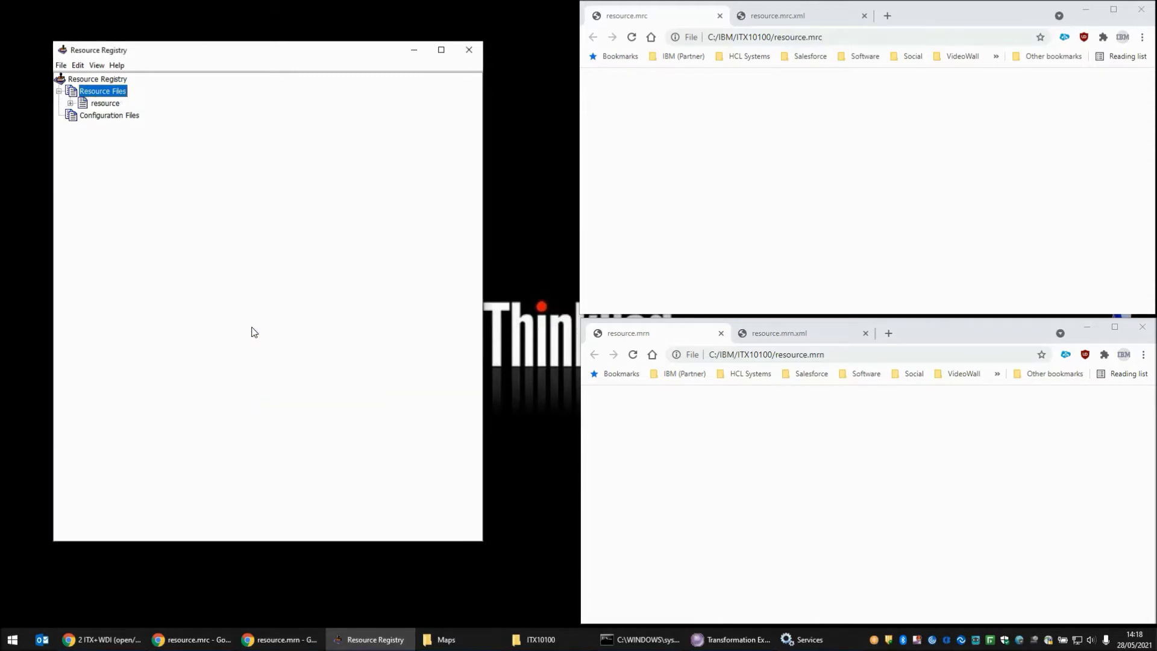
Add a server named Prod to the resource file.
left_click(70, 104)
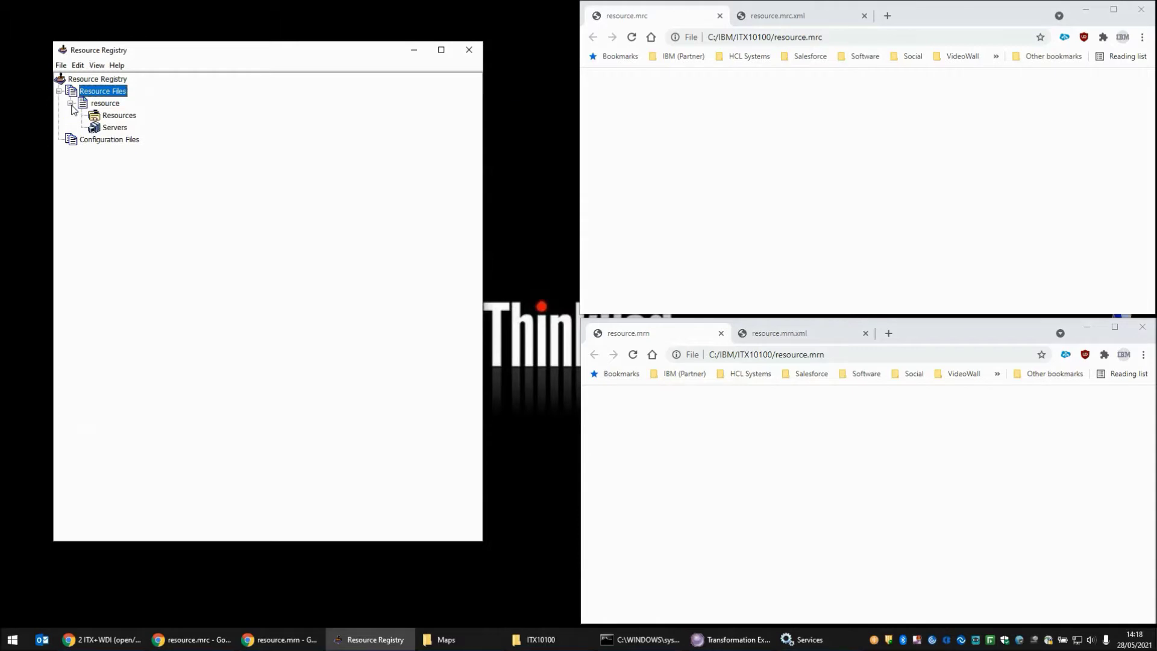
right_click(115, 130)
left_click(141, 140)
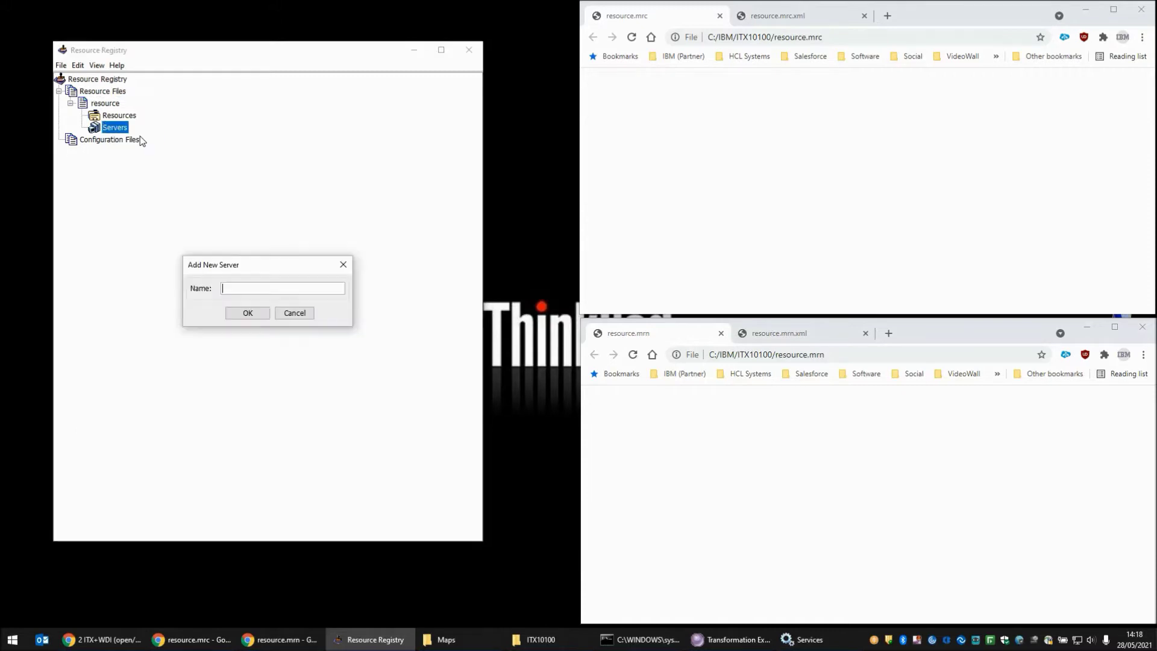
type("Prod")
key("Return")
Add two more servers to the resource file, named Test and Design.
right_click(124, 129)
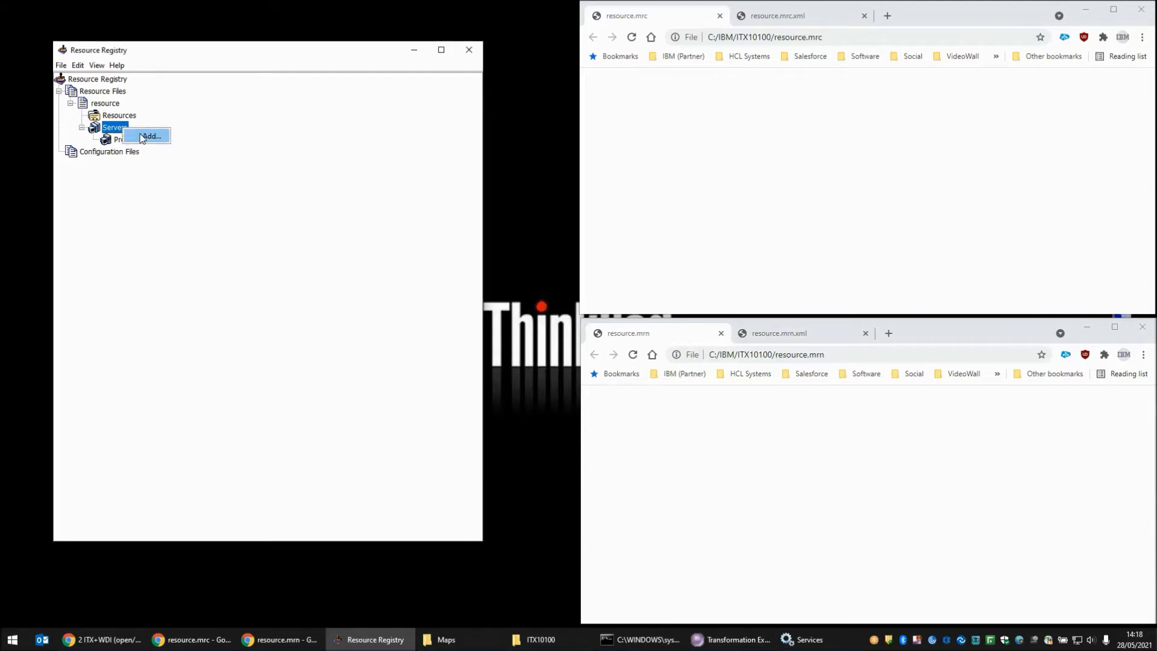
left_click(143, 137)
type("Test")
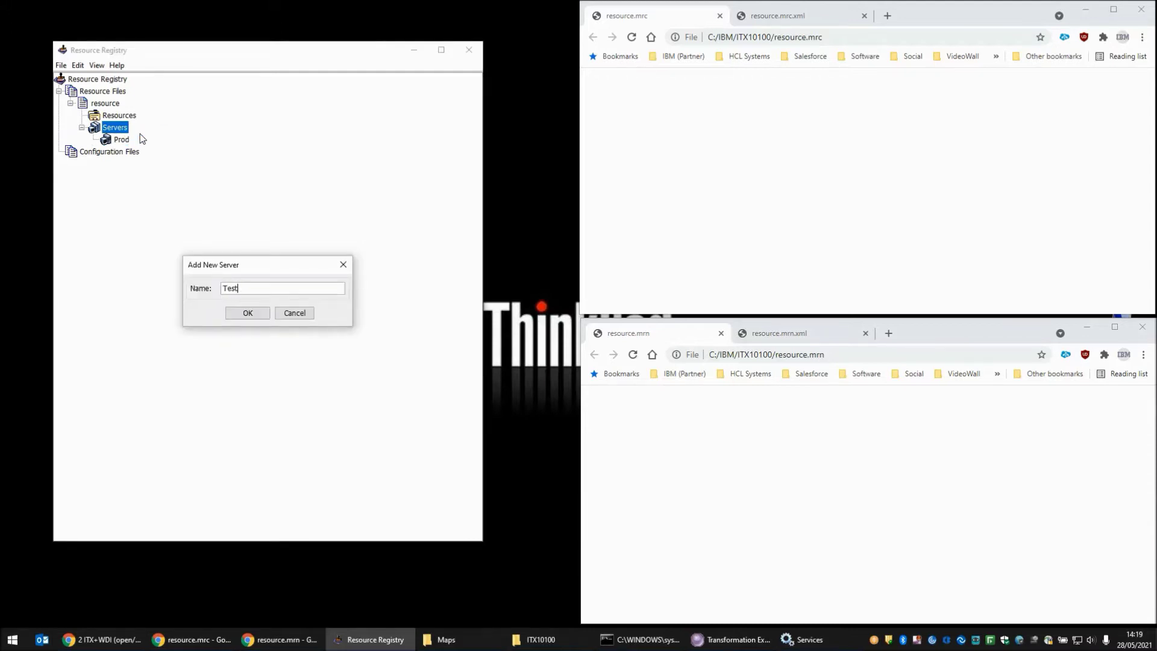
key("Return")
right_click(122, 127)
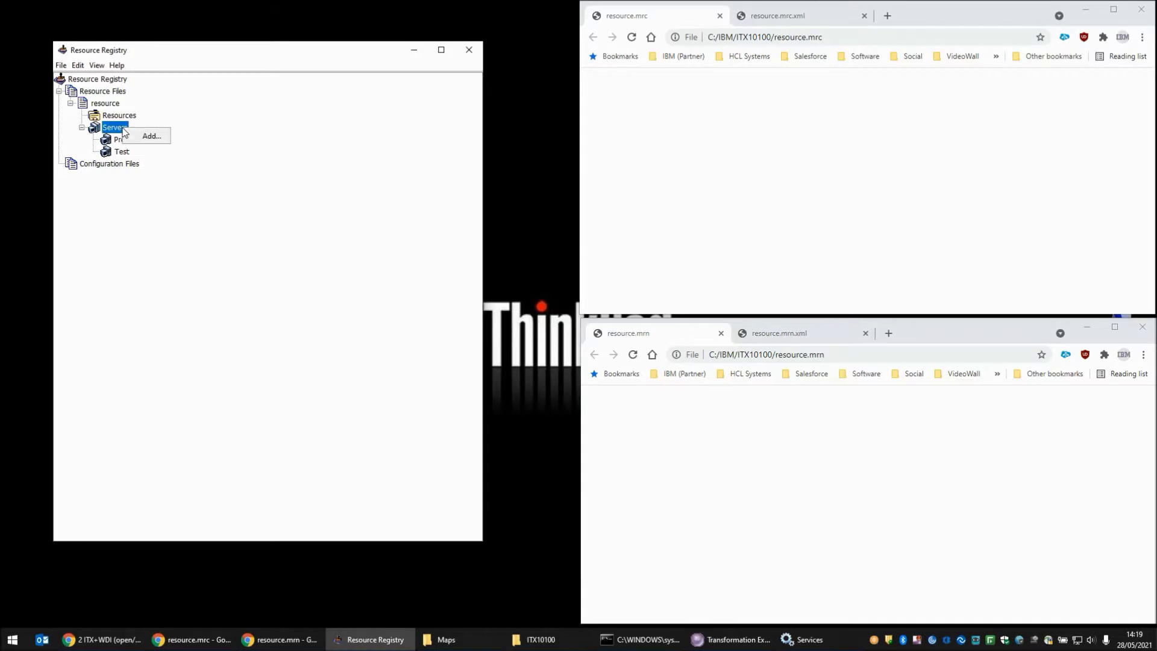
left_click(148, 139)
type("Design")
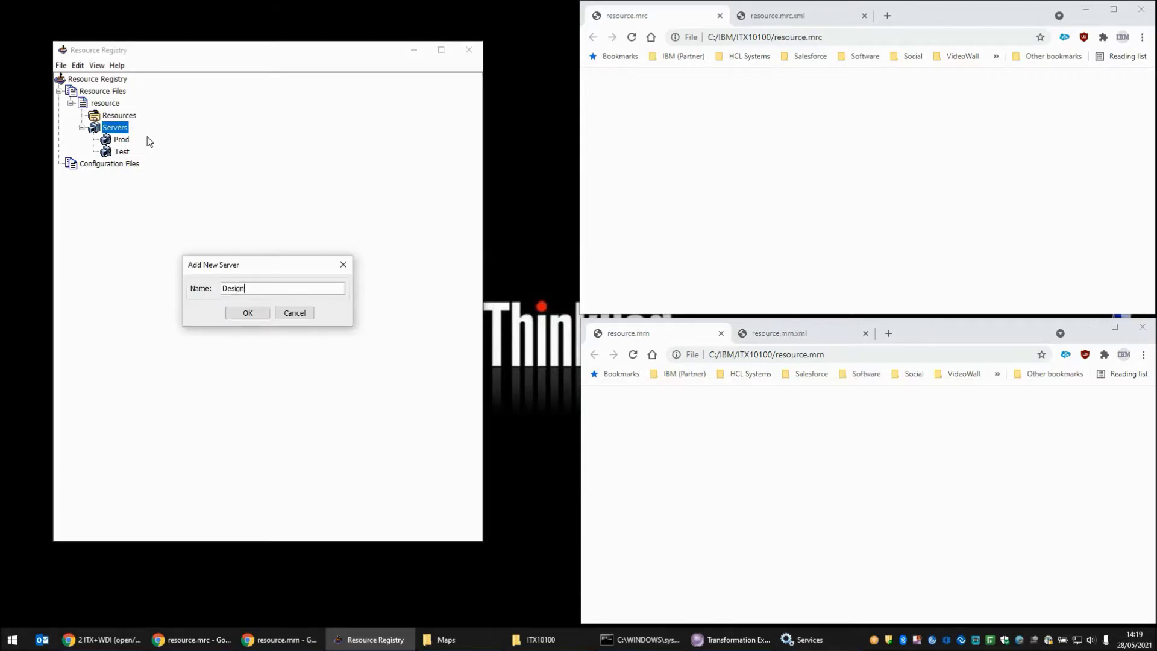
key("Return")
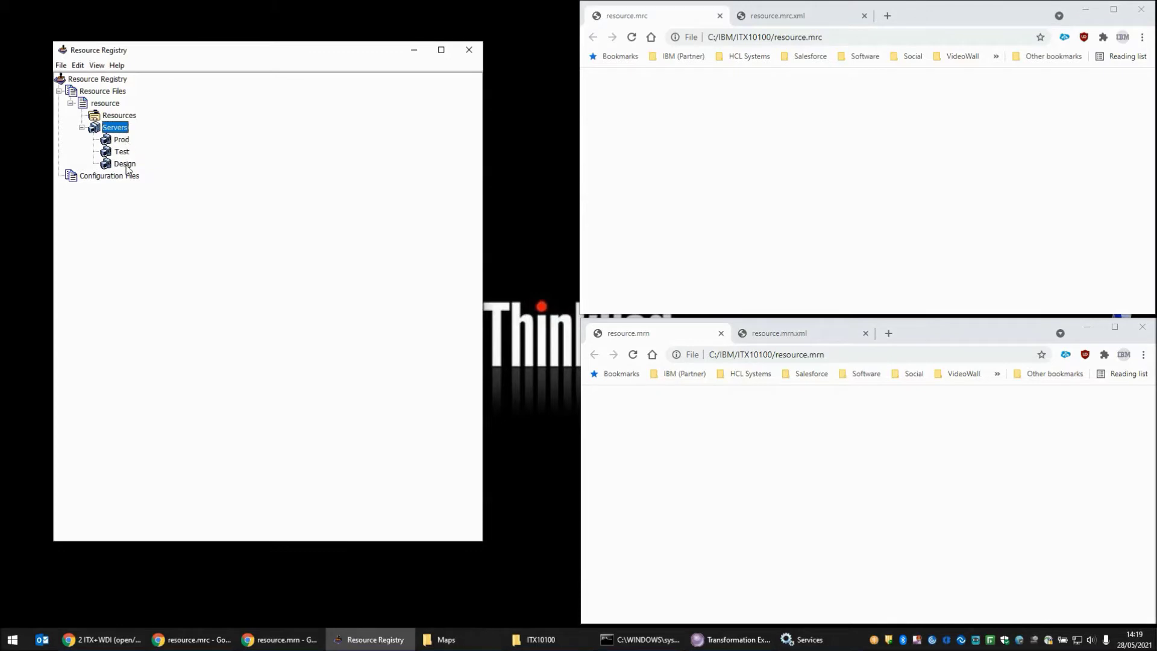
Add a resource named InputFilePath to the resource file.
right_click(123, 118)
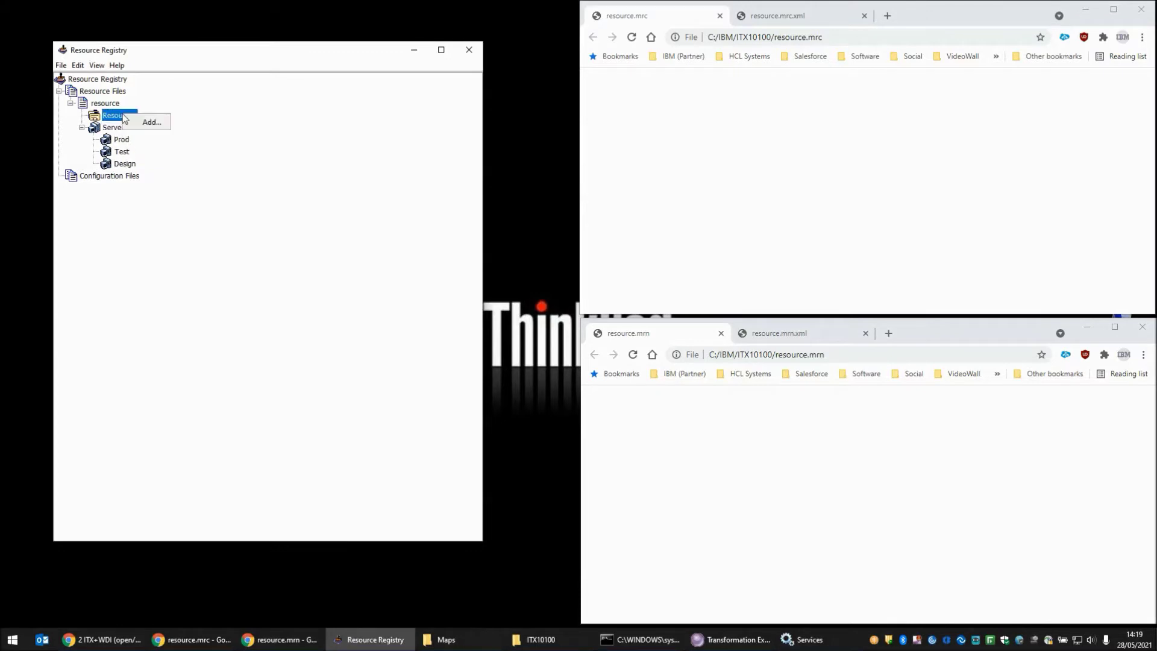
left_click(150, 121)
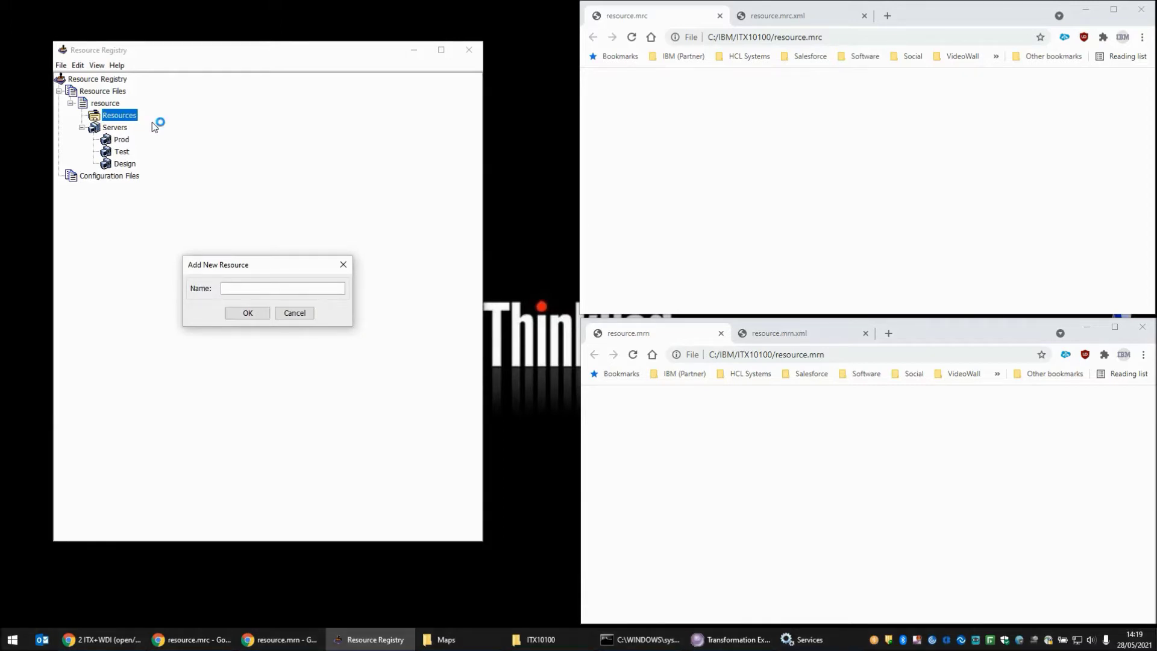
type("InputFilePath")
left_click(243, 314)
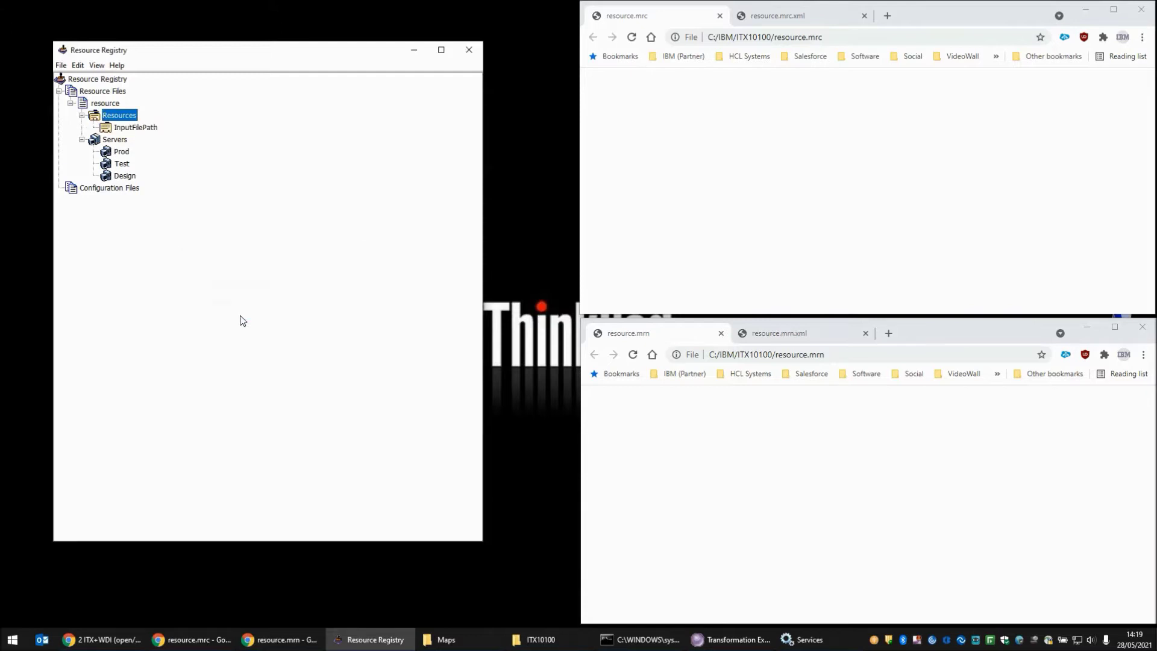
Set InputFilePath's value for the Design server to T:\ResourceRegistry\Maps\Input, copied from that folder's path in File Explorer, and widen the resource dialog.
double_click(135, 127)
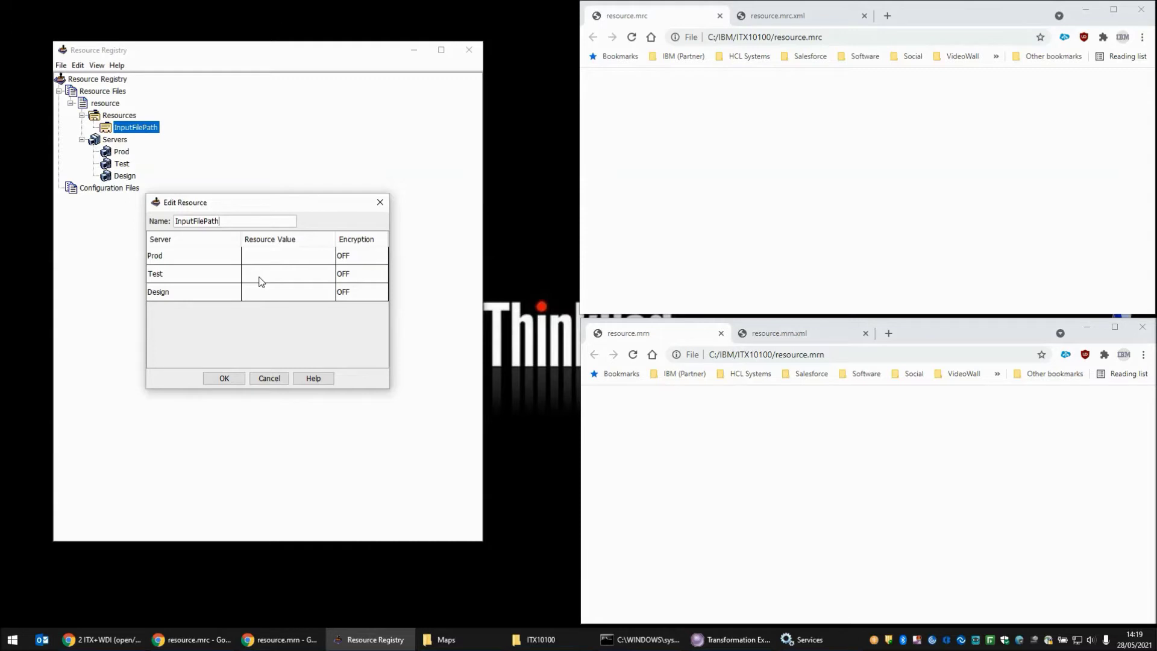
left_click(476, 640)
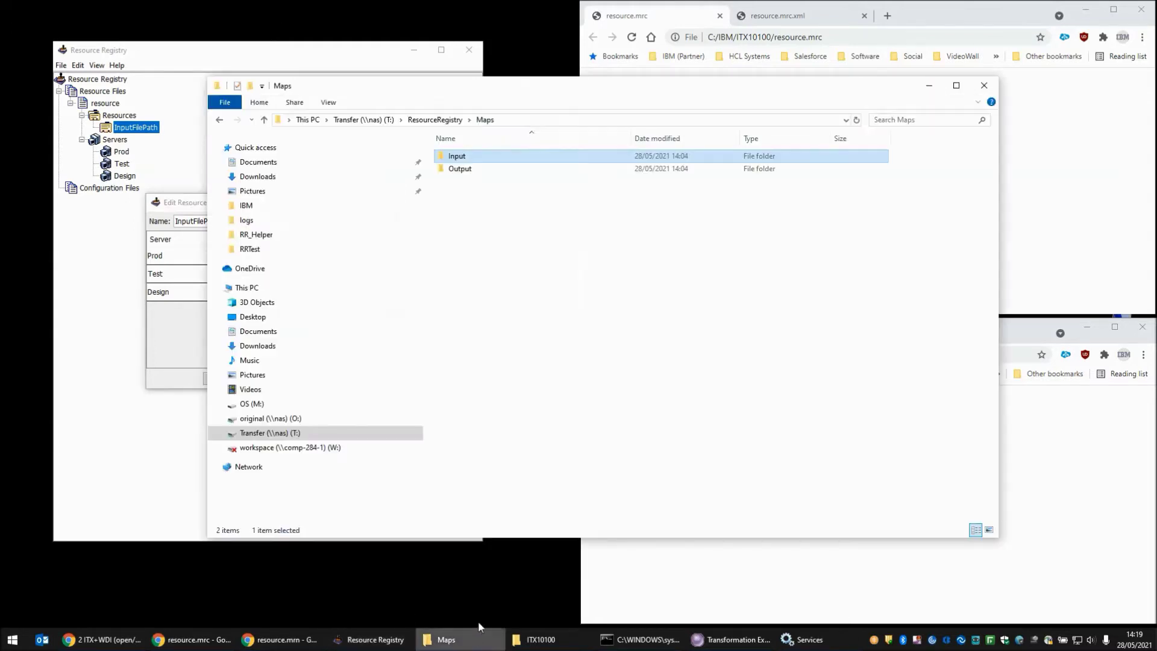
double_click(456, 157)
left_click(556, 121)
key("ctrl+c")
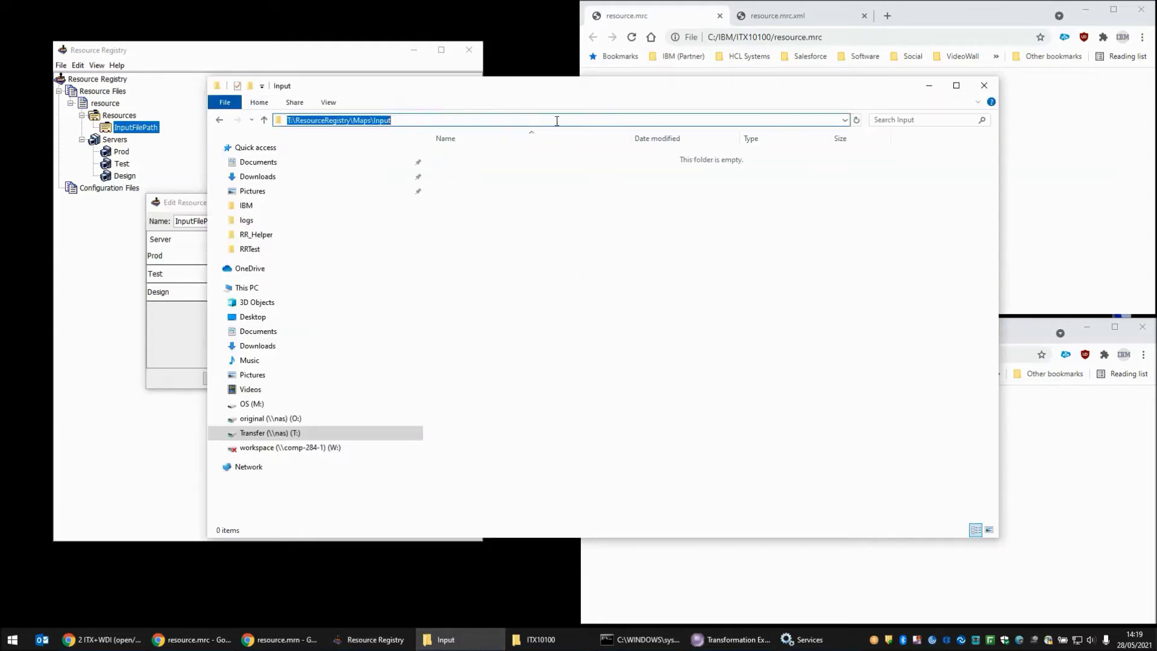
key("alt+space")
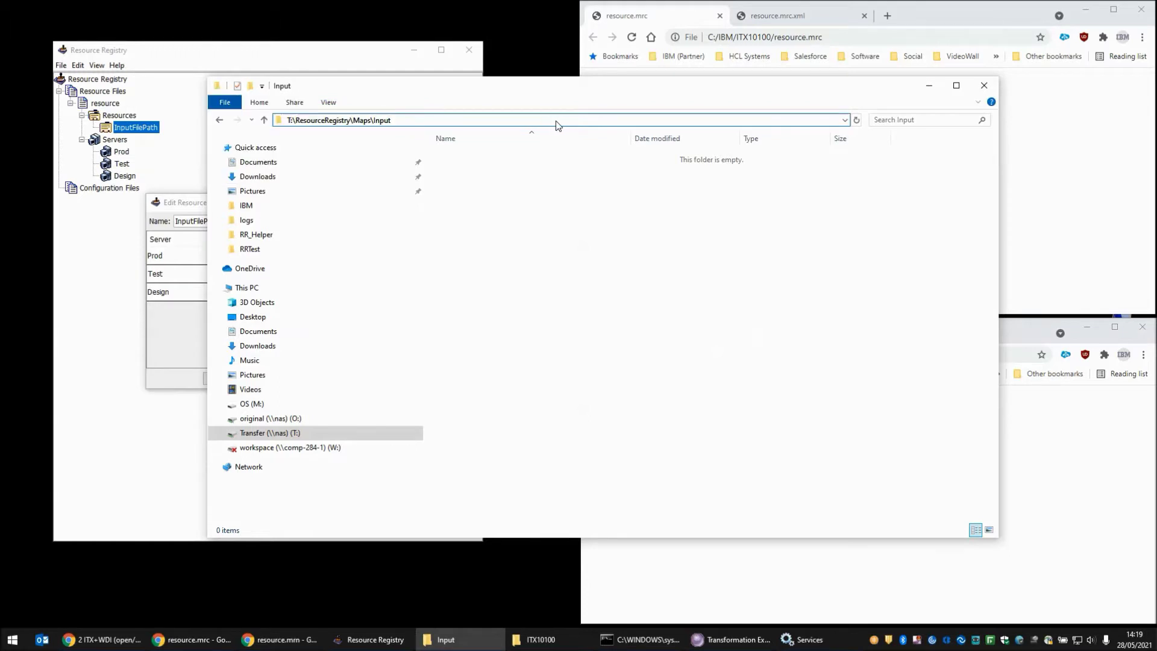
key("n")
double_click(272, 291)
key("ctrl+v")
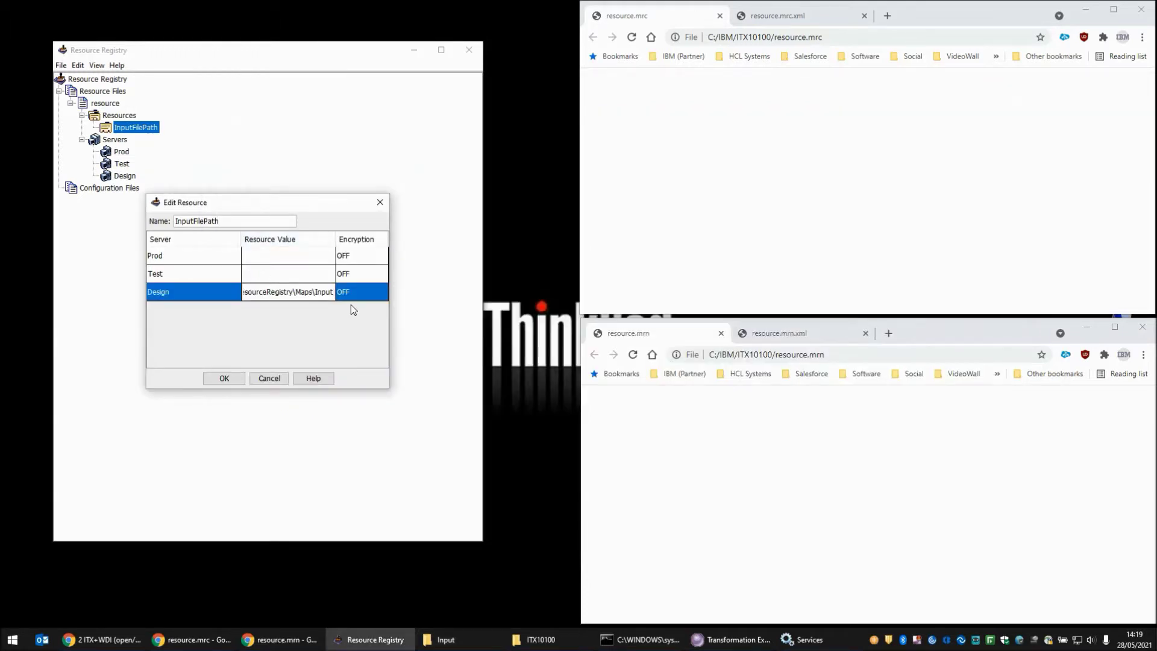
left_click_drag(388, 307, 633, 310)
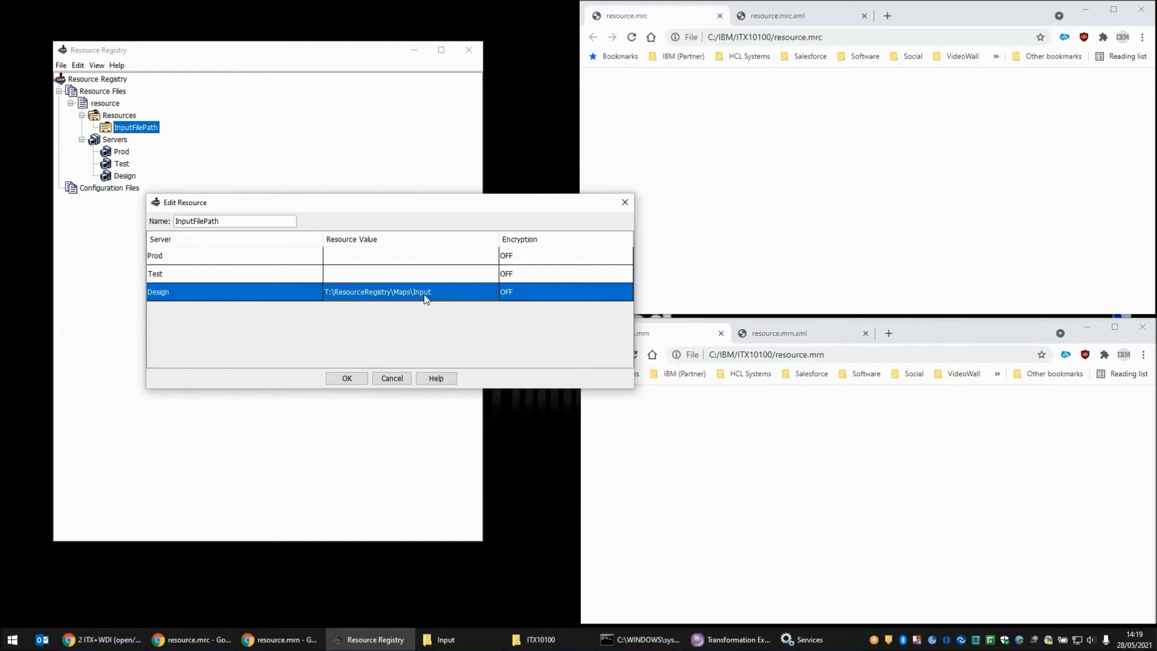
Set the Test server's value to K:\InputData\ and append a trailing backslash to the Design server's path.
double_click(392, 275)
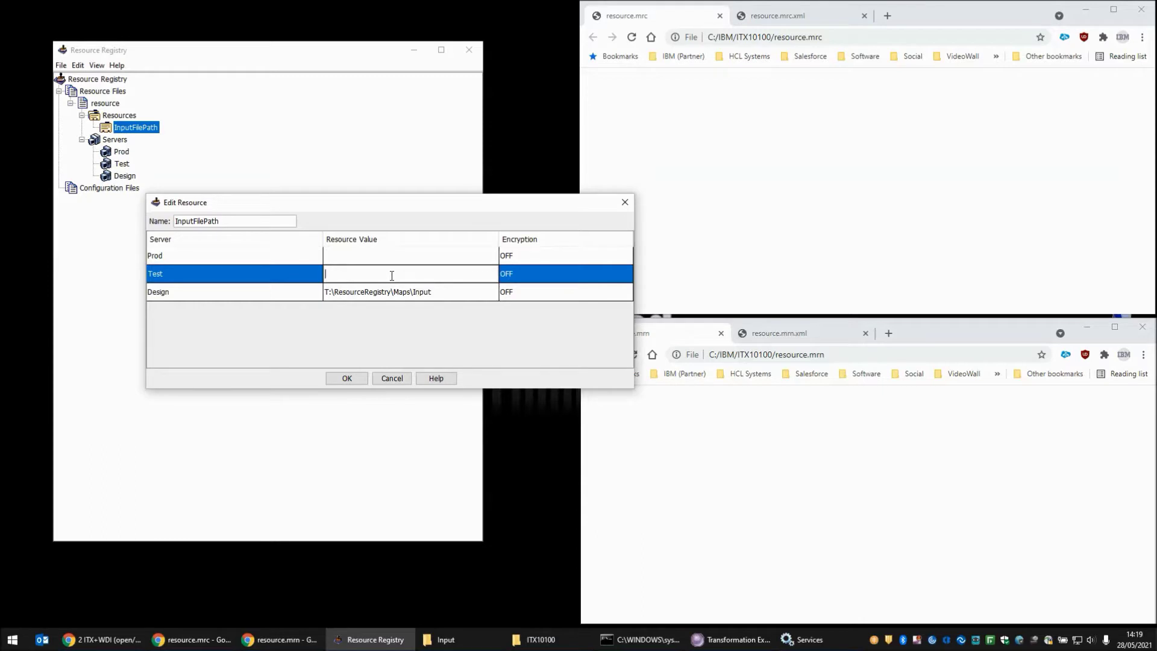
type("K:\\InputData\\")
left_click(458, 293)
type("\\")
Set the Prod server's value to /nfshome/input_data/ and accept the InputFilePath edits.
left_click(371, 256)
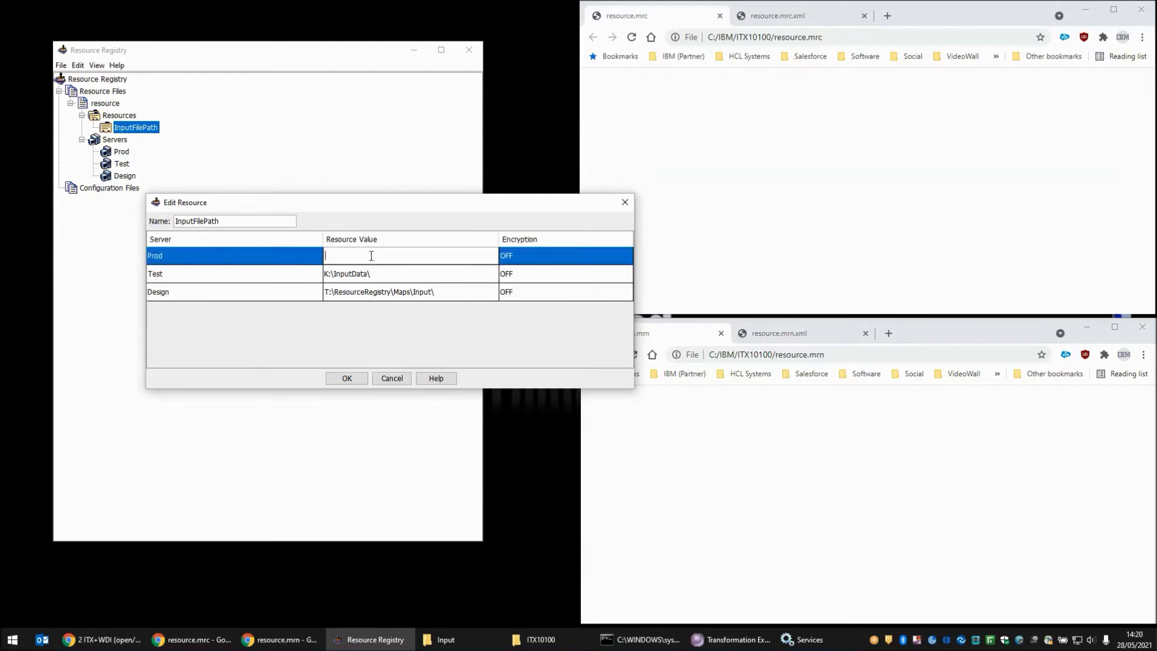
type("/nfshome/input_data/")
left_click(347, 378)
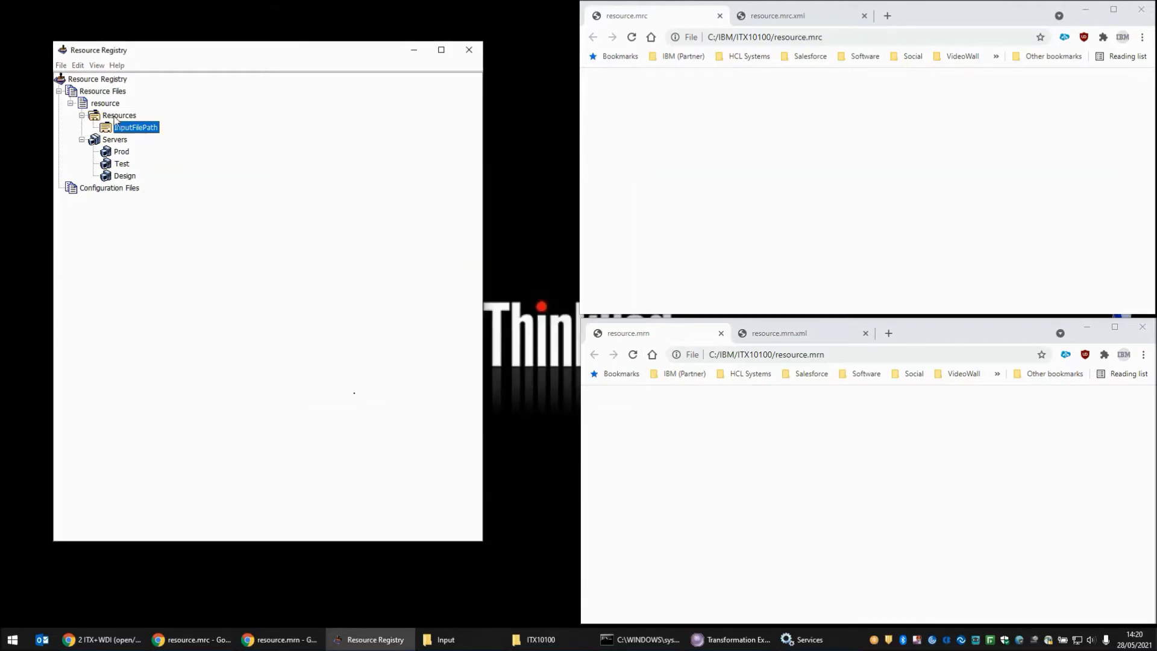
Save the resource file that holds the InputFilePath resource and the servers.
left_click(112, 106)
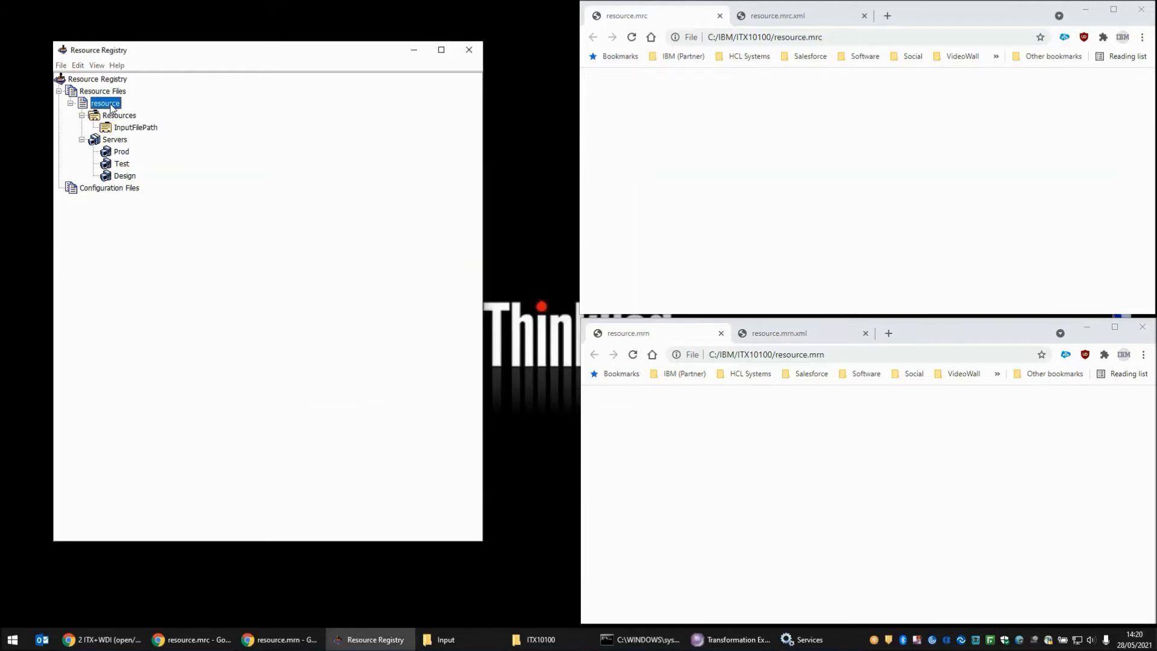
right_click(111, 106)
left_click(138, 116)
Reload resource.mrn and resource.mrn.xml in the browser to examine the saved servers and resource values.
left_click(712, 480)
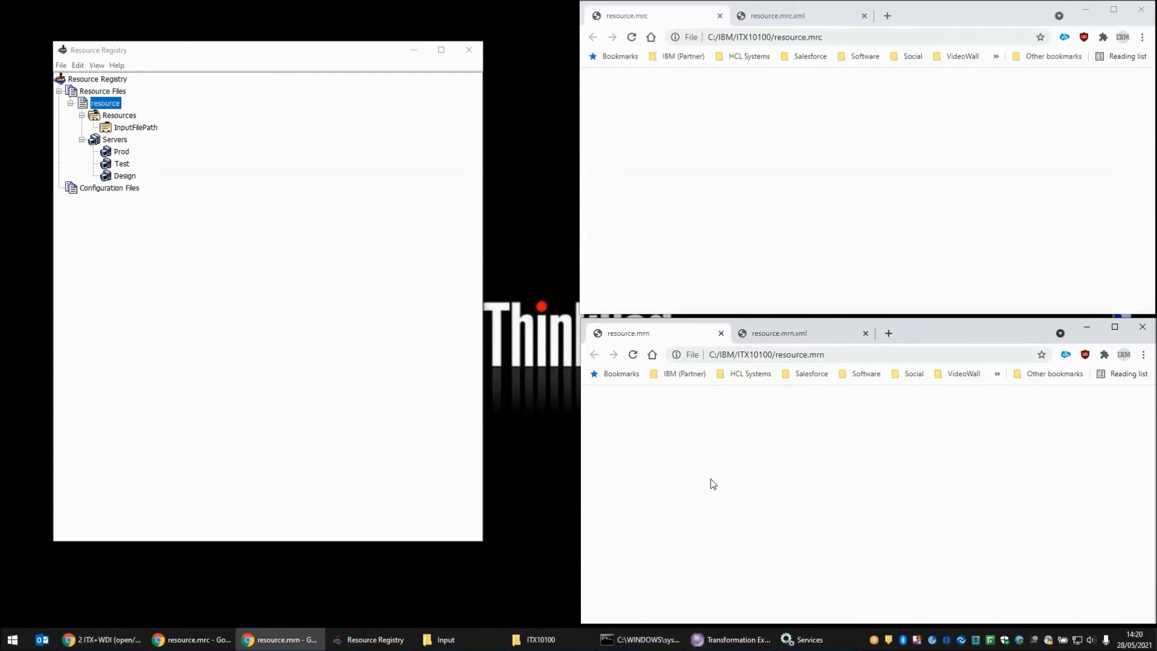
key("F5")
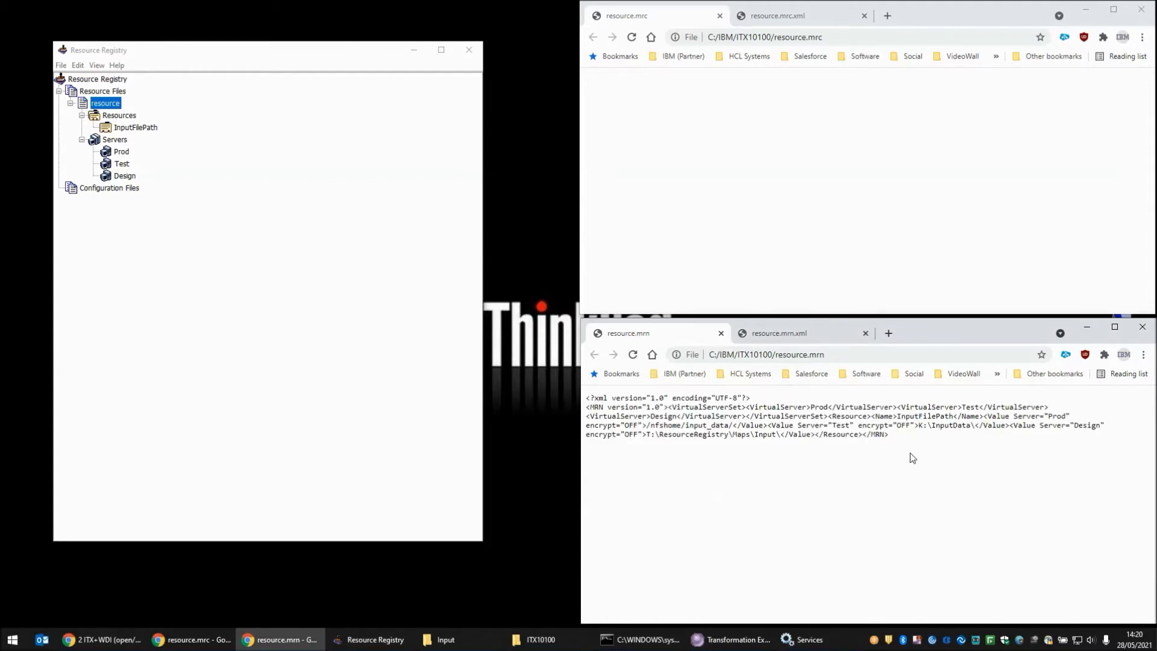
left_click(811, 339)
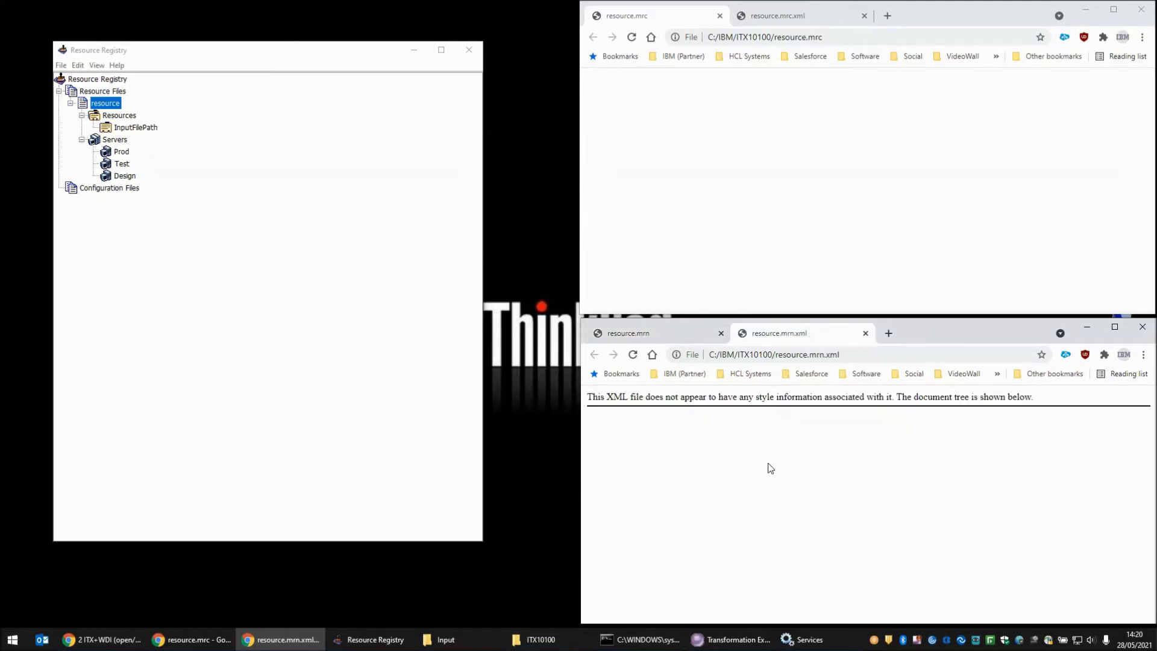
key("F5")
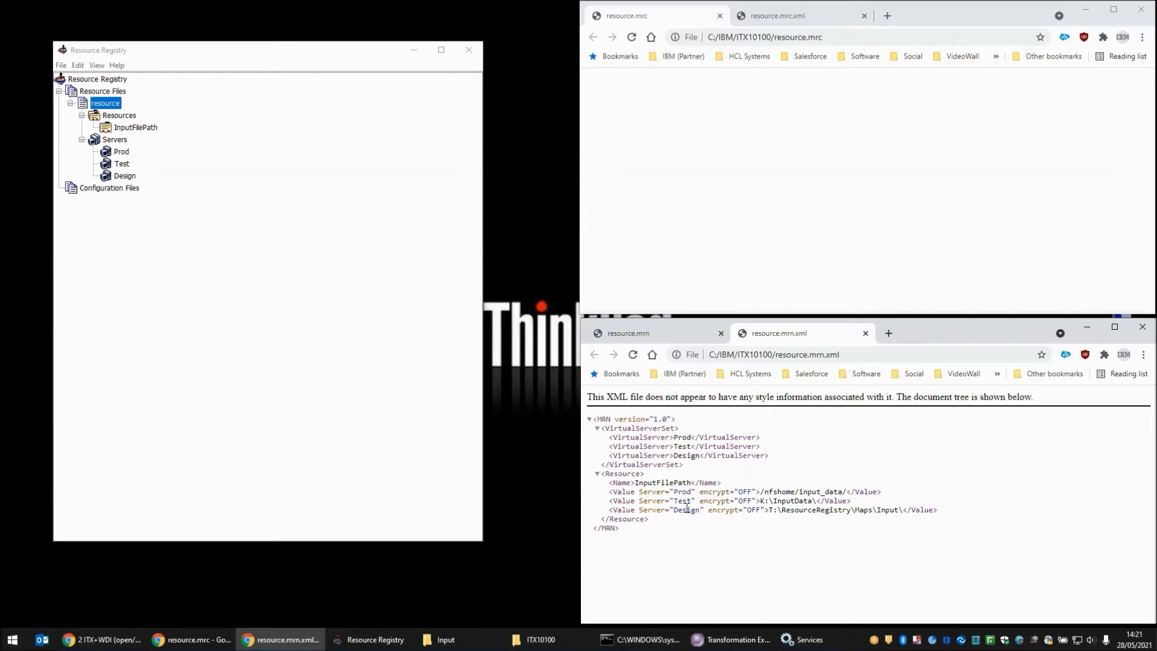
In Resource Registry, create a new configuration file resource.mrc in the ITX10100 folder, replacing the existing file.
right_click(108, 193)
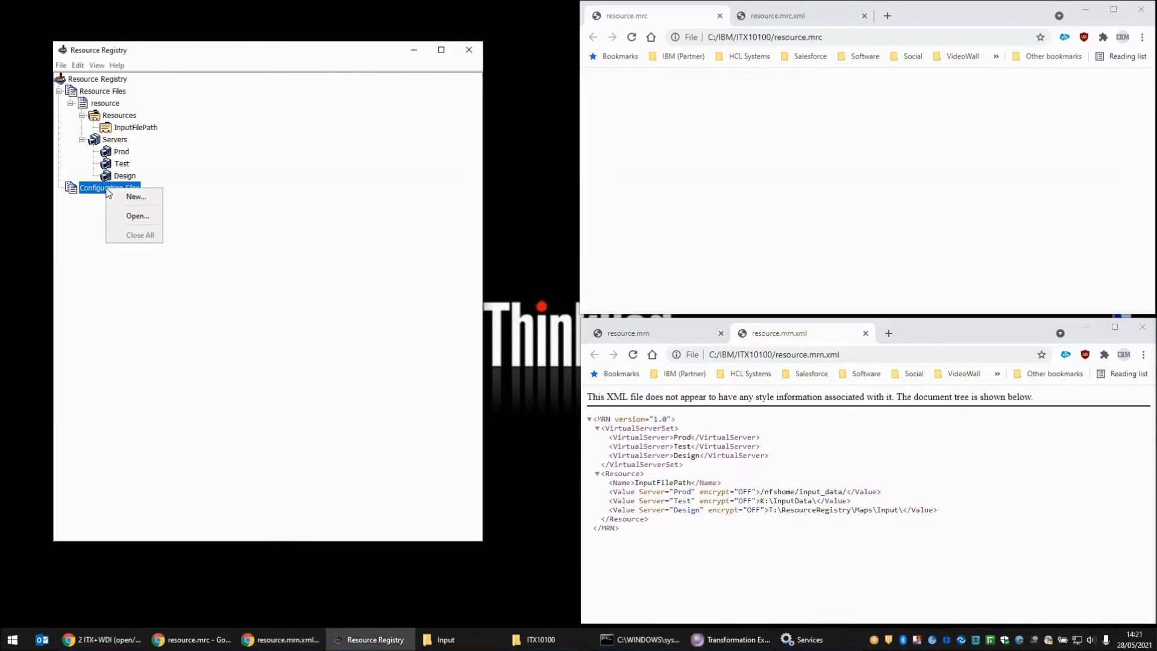
left_click(138, 198)
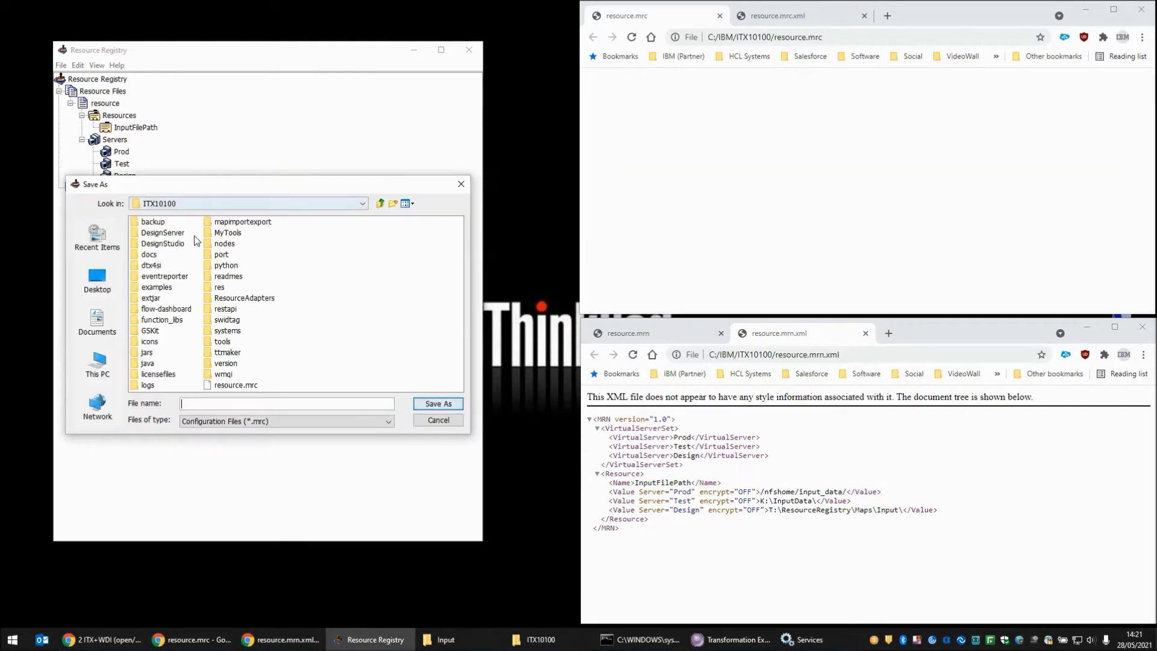
left_click(241, 387)
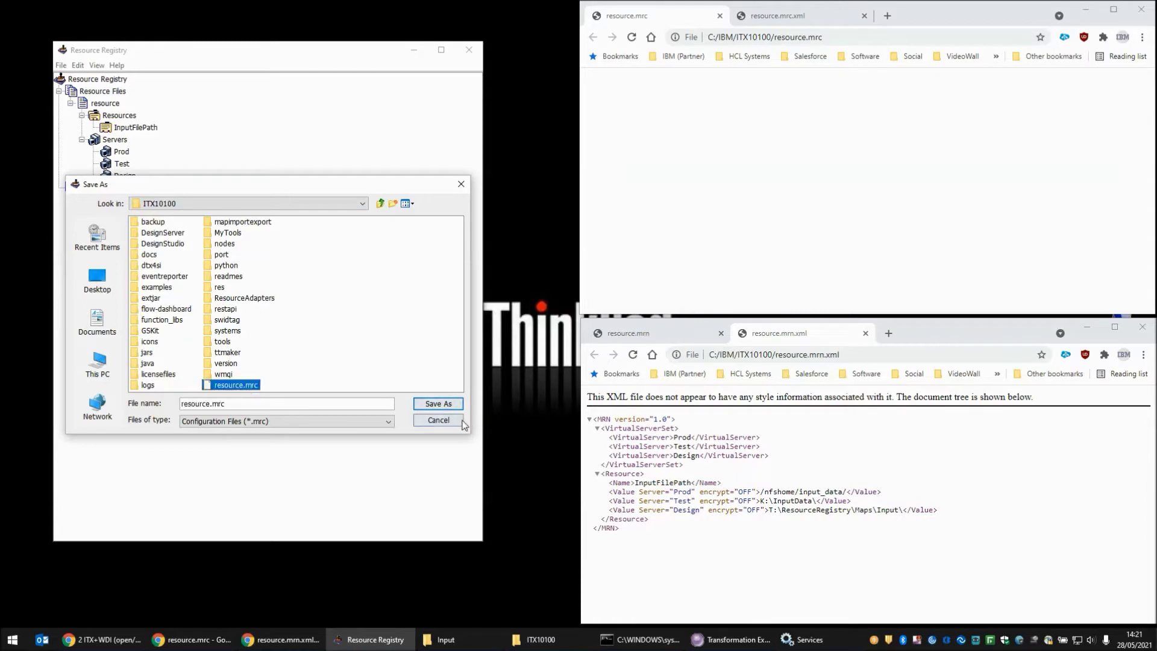
left_click(442, 405)
left_click(253, 325)
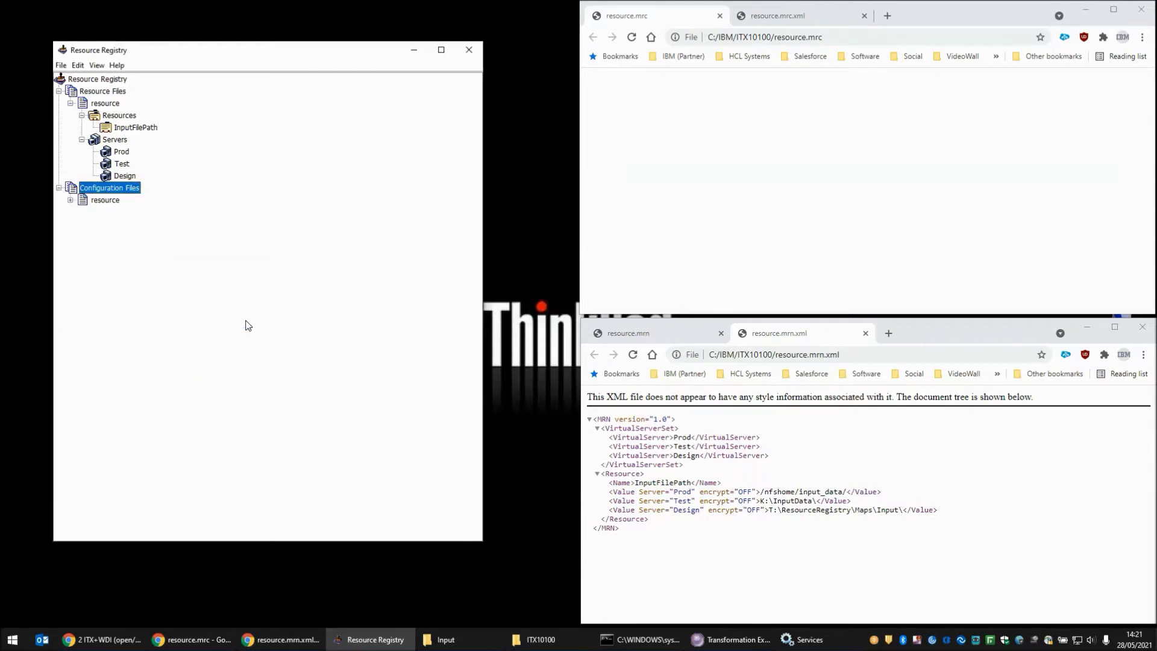
Add resource.mrn from the ITX10100 folder as a resource file to the Global entry of the resource configuration file.
left_click(70, 199)
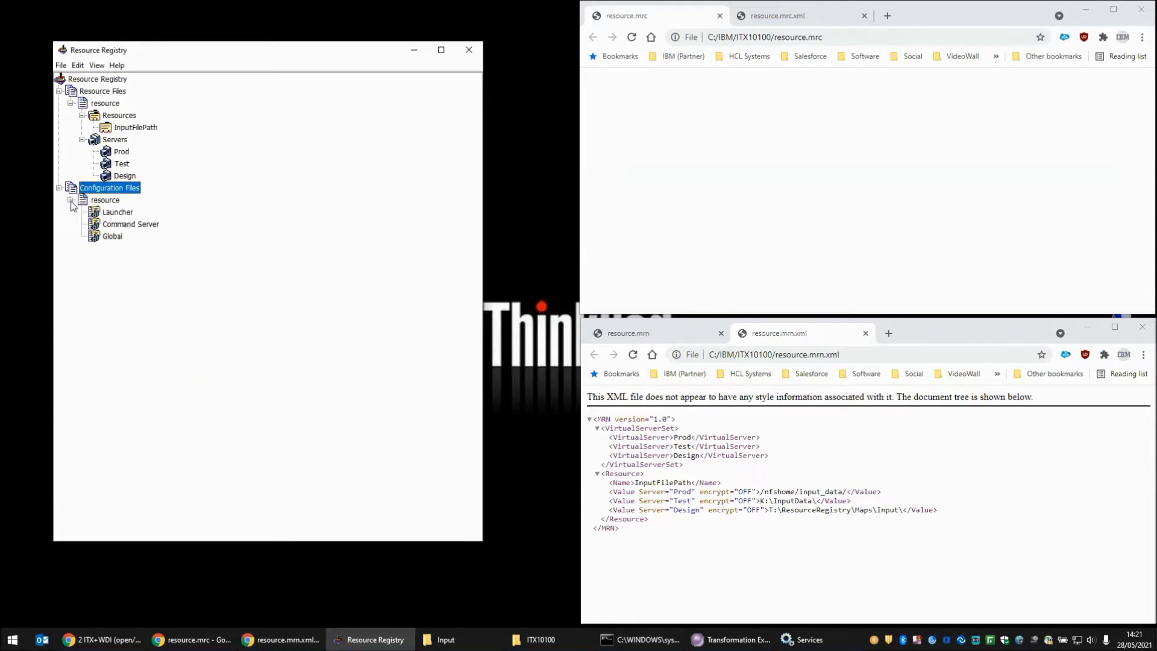
right_click(114, 240)
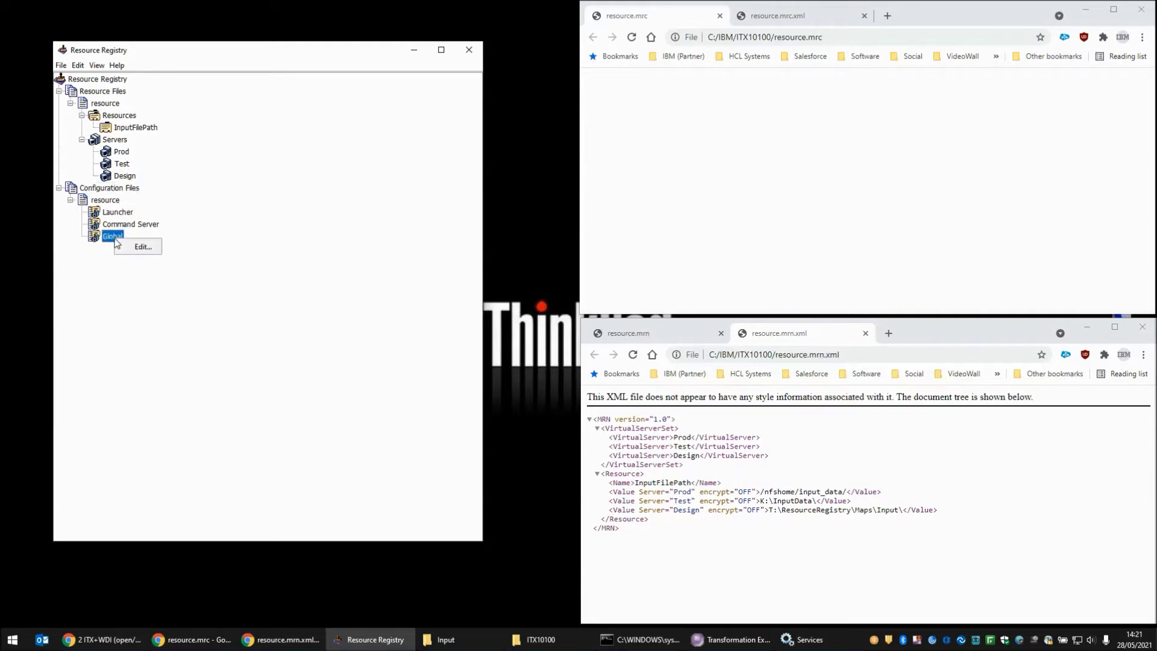
left_click(137, 249)
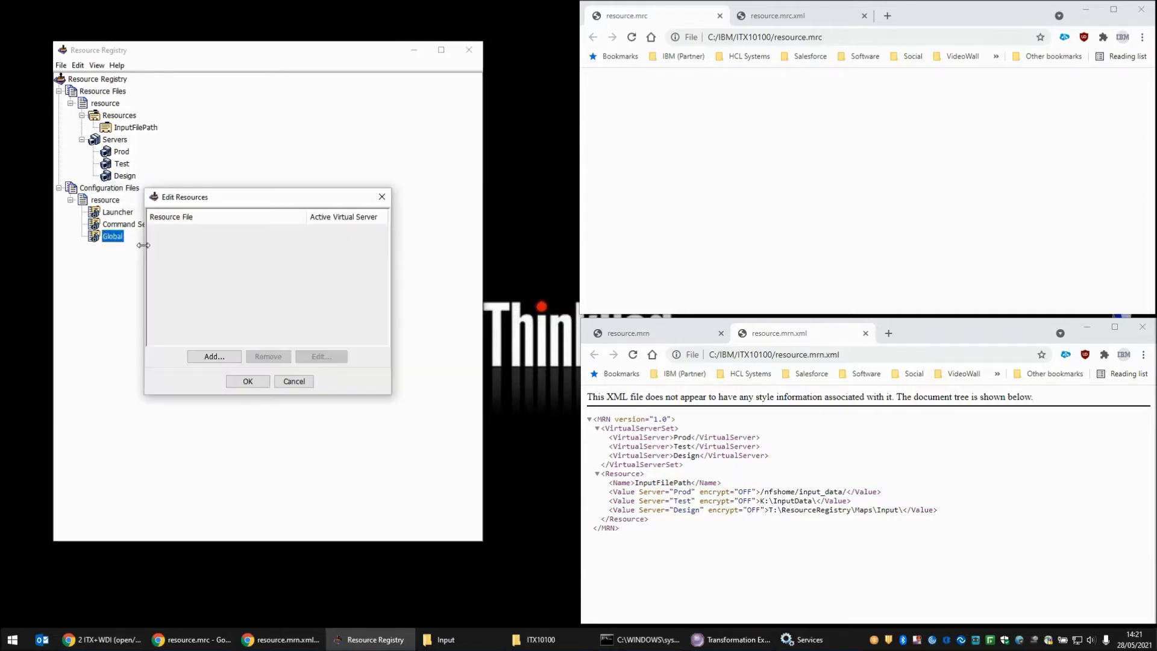
left_click(227, 357)
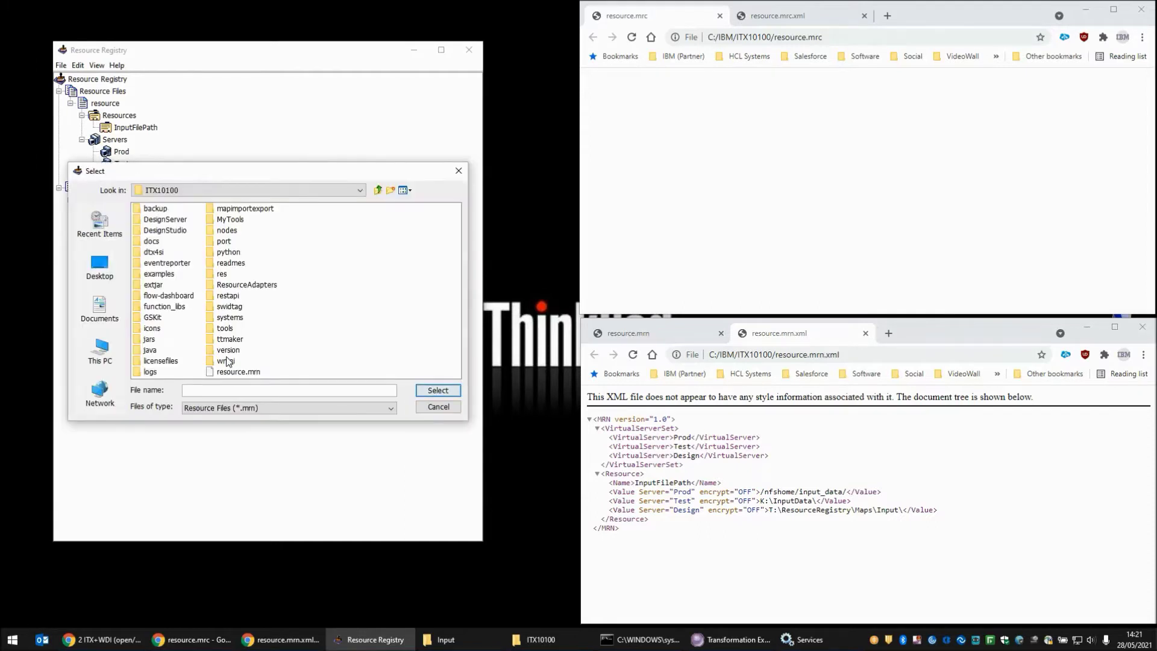
left_click(246, 372)
left_click(425, 393)
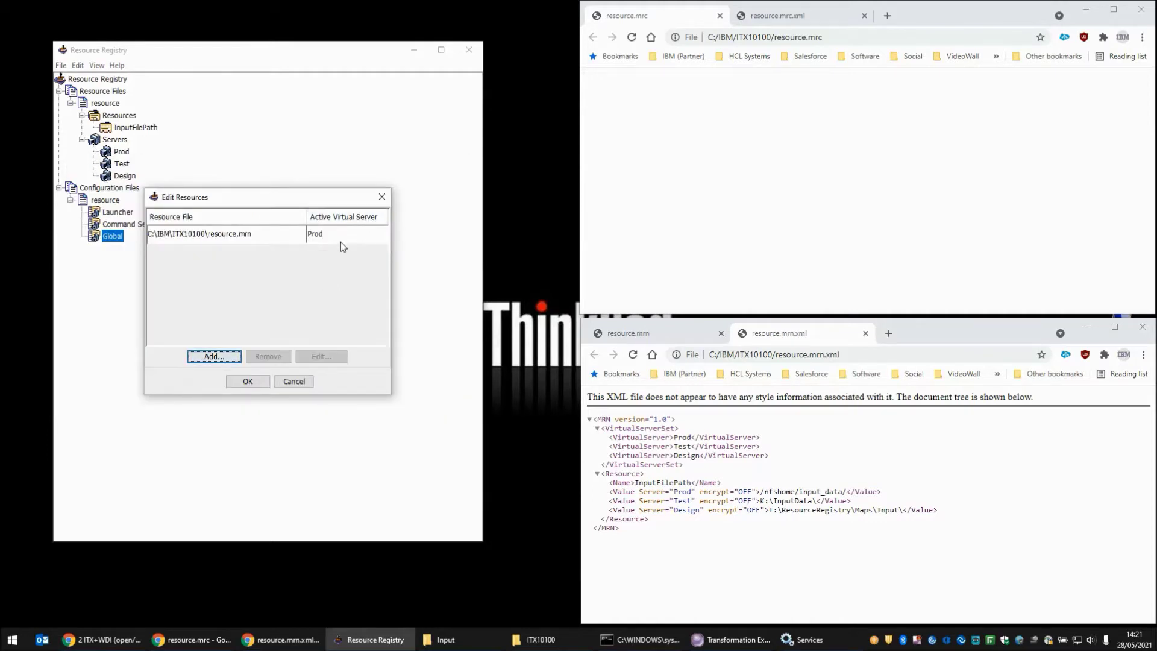
Set the active virtual server for resource.mrn to Design, accept the resource edits and save the resource configuration file.
left_click(356, 238)
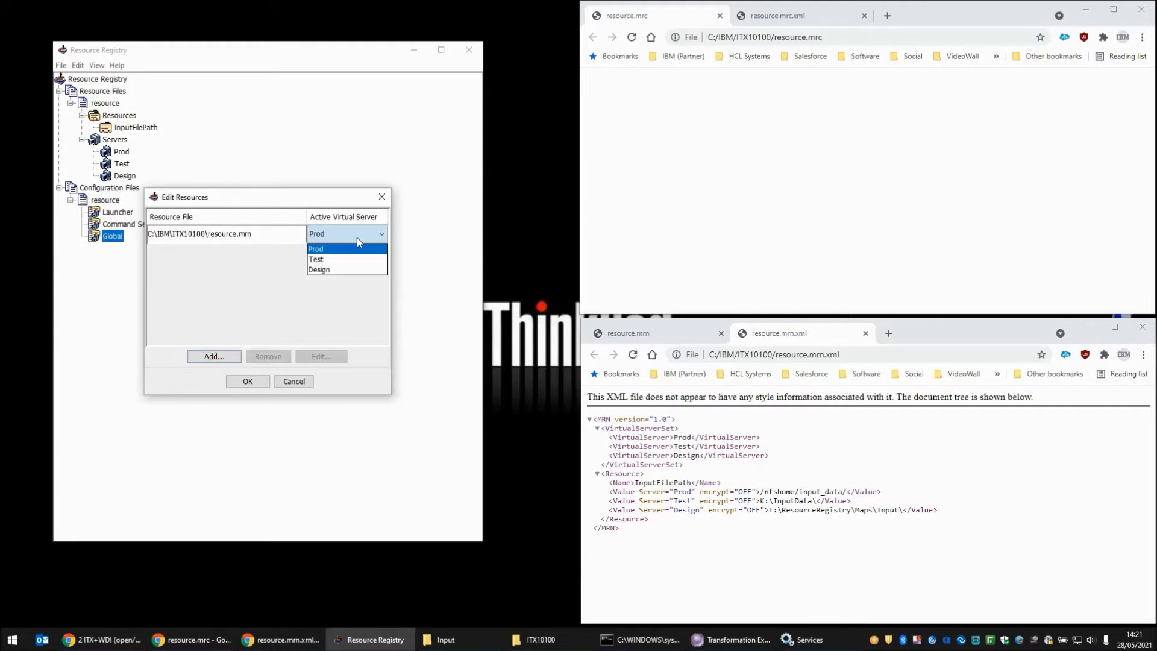
left_click(336, 271)
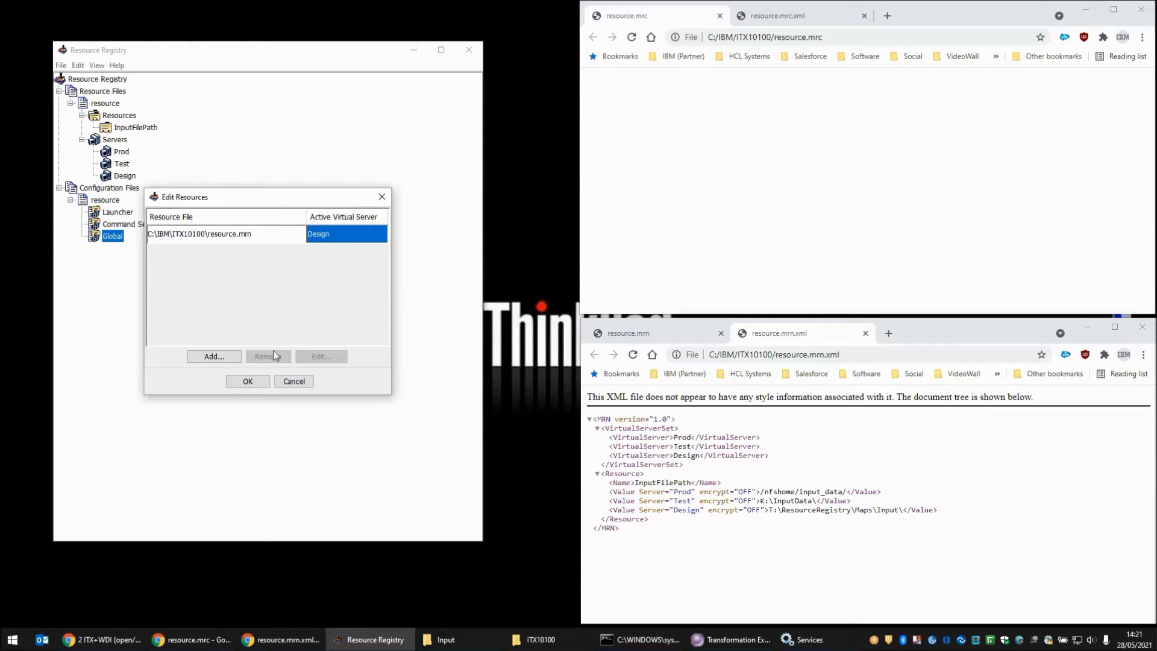
left_click(257, 384)
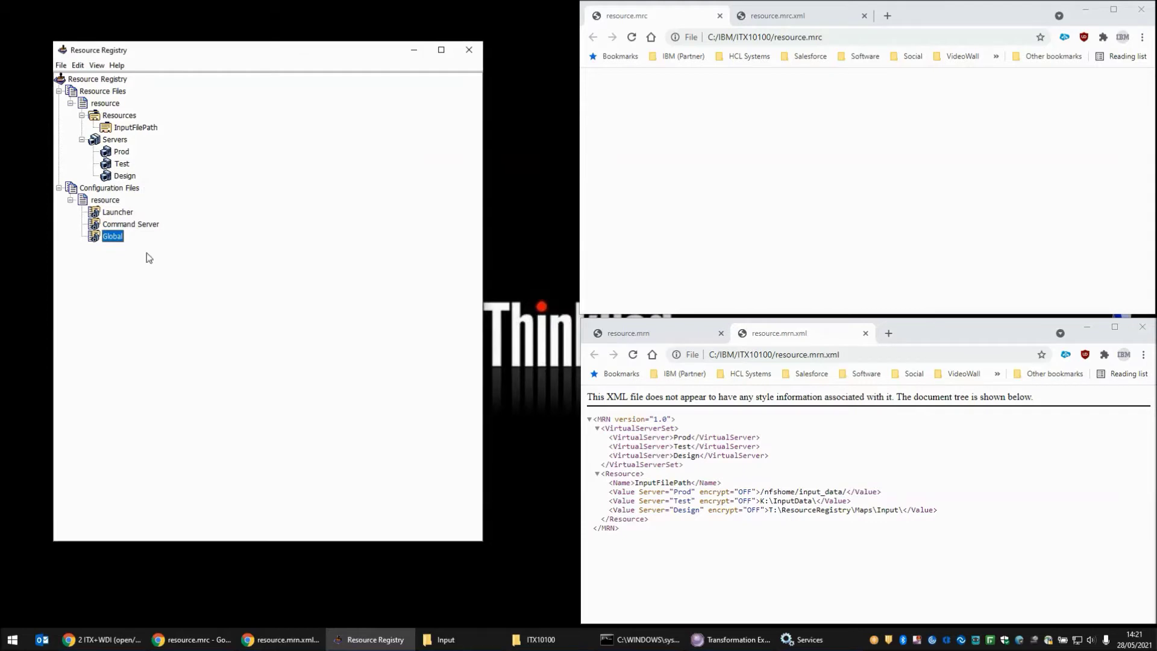
left_click(107, 202)
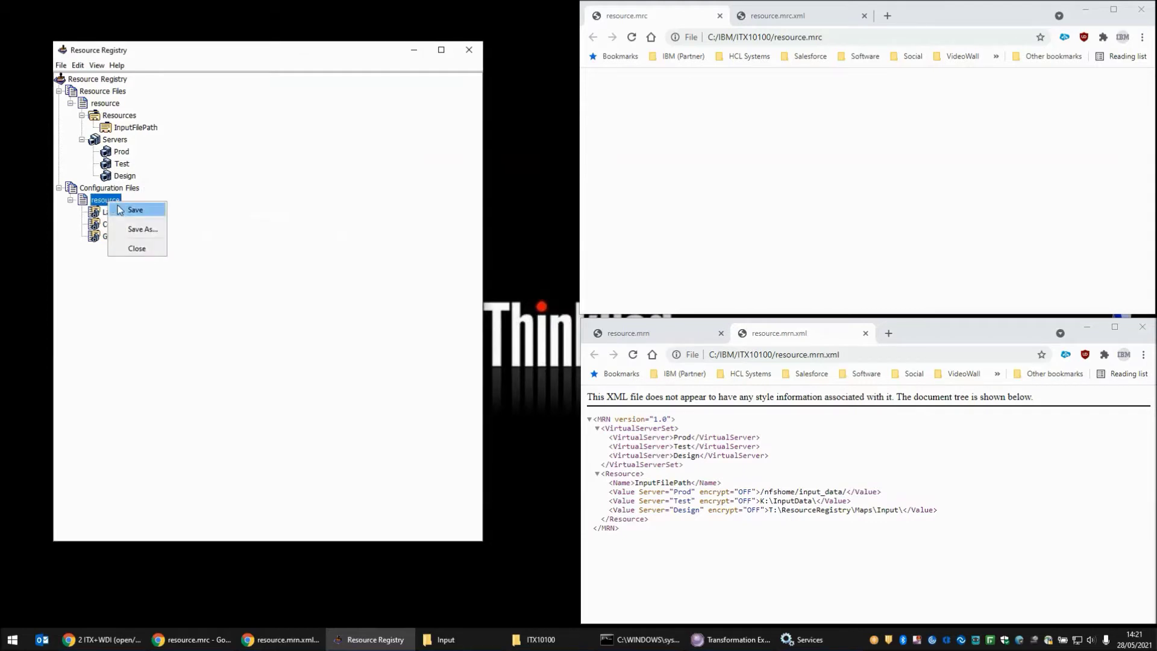
left_click(134, 212)
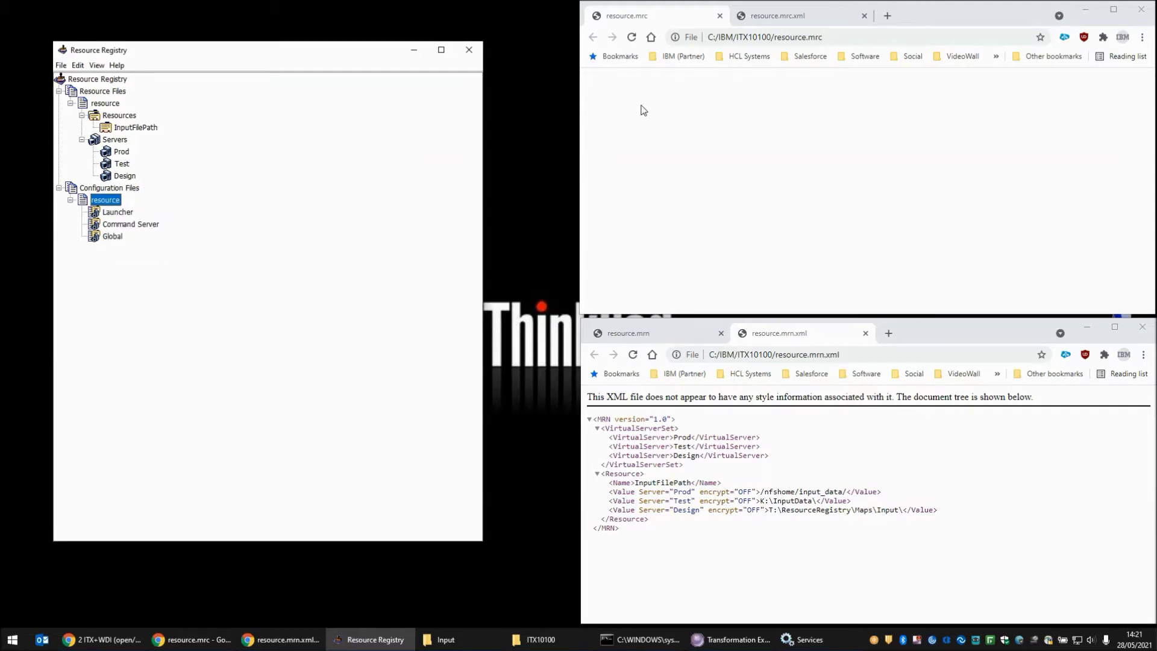
Reload resource.mrc in the browser and view resource.mrc.xml to examine the saved active server and resource file reference.
left_click(673, 199)
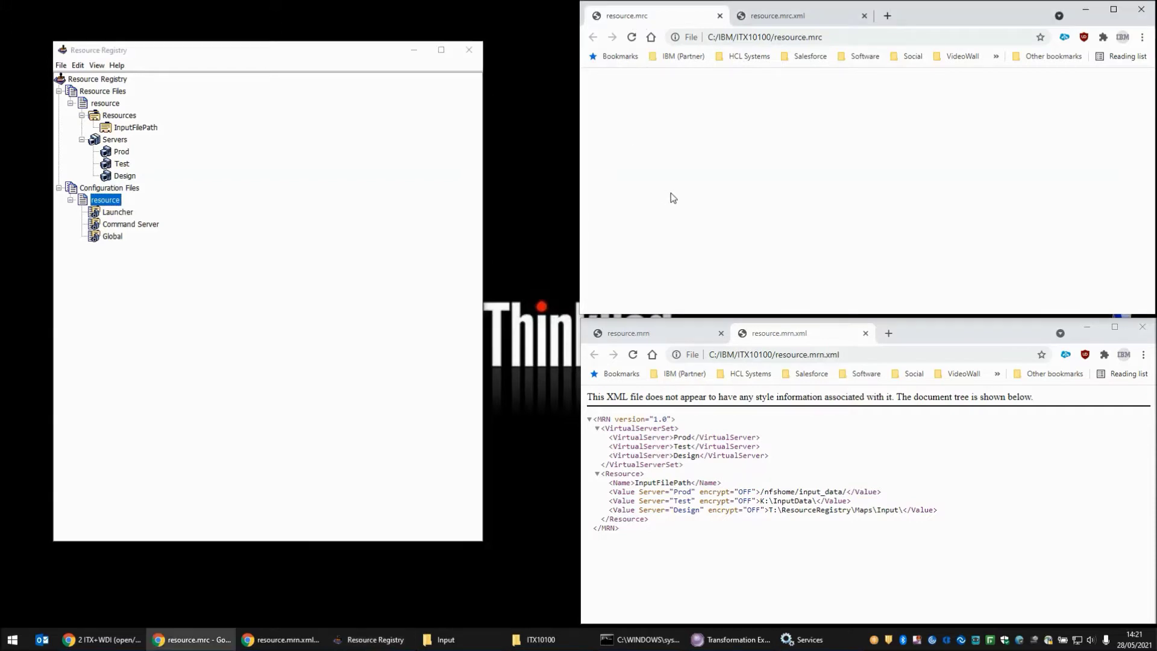
key("F5")
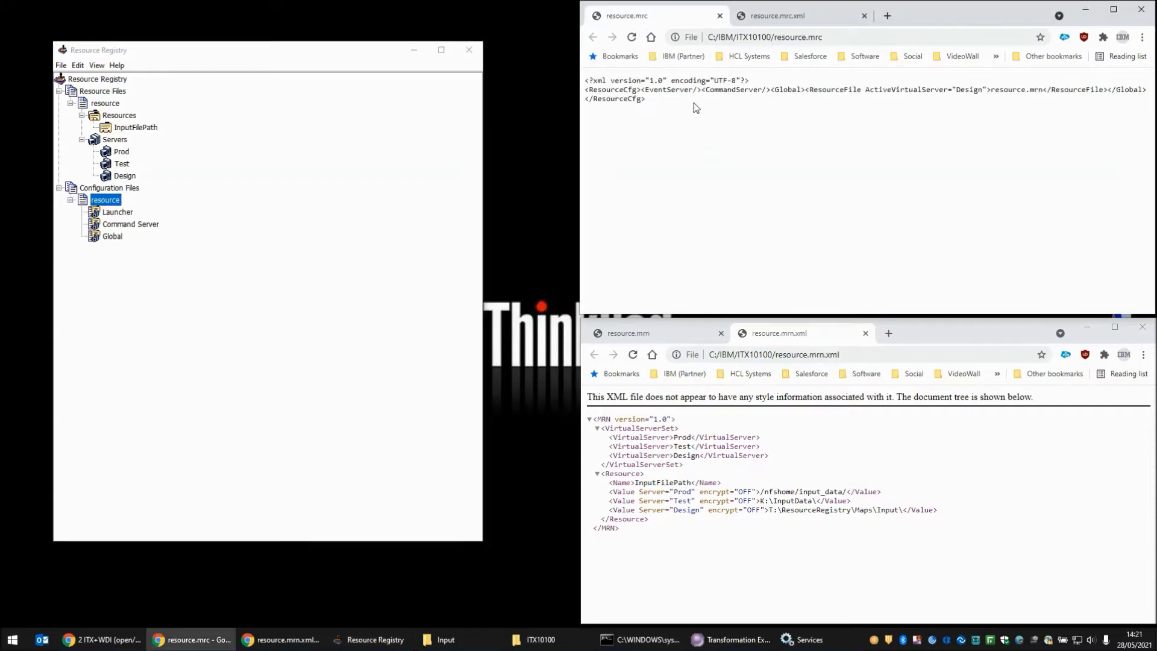
left_click(771, 18)
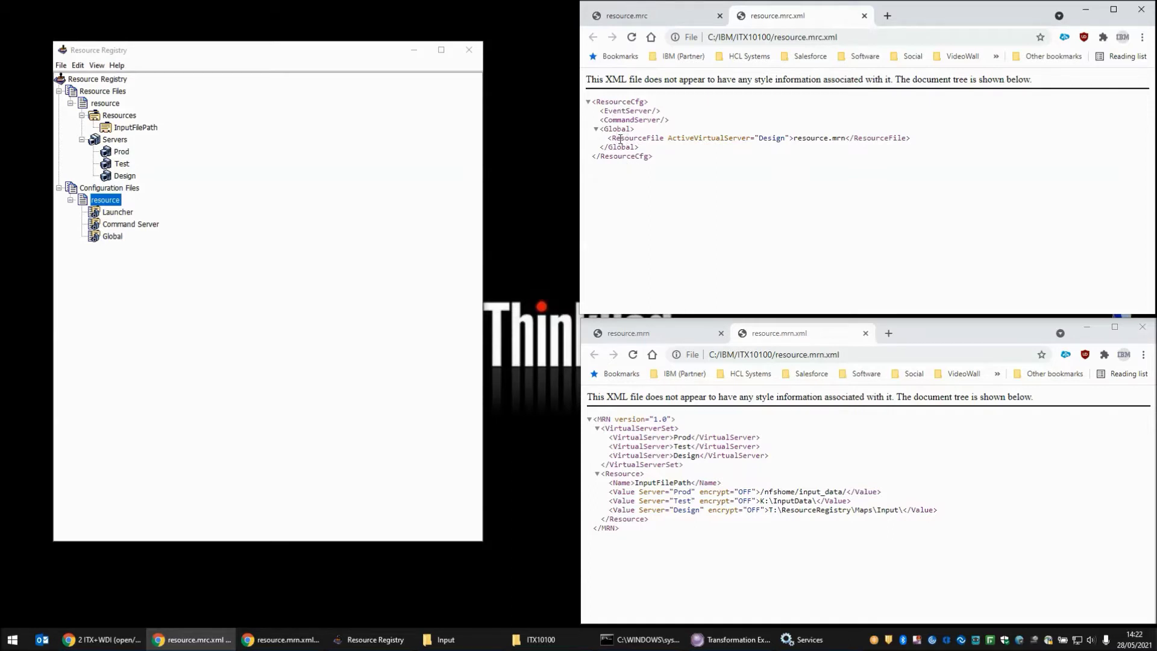
left_click_drag(793, 138, 847, 139)
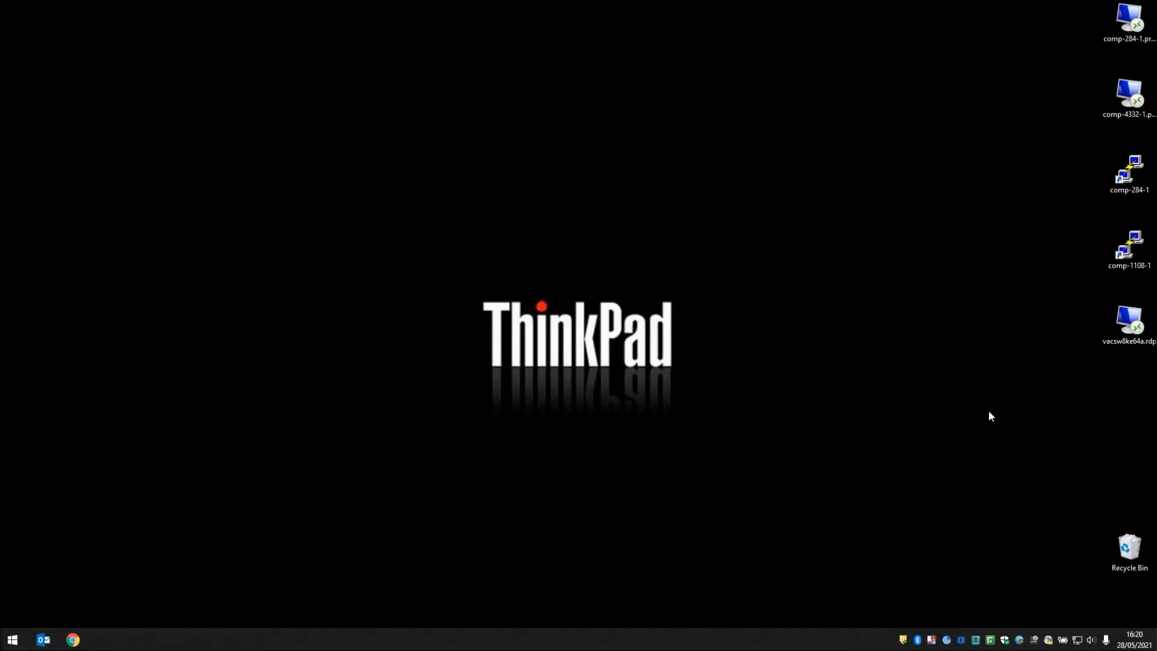
Go to the C:\IBM\ITX10100 folder and open dtx.ini in Notepad.
key("super+r")
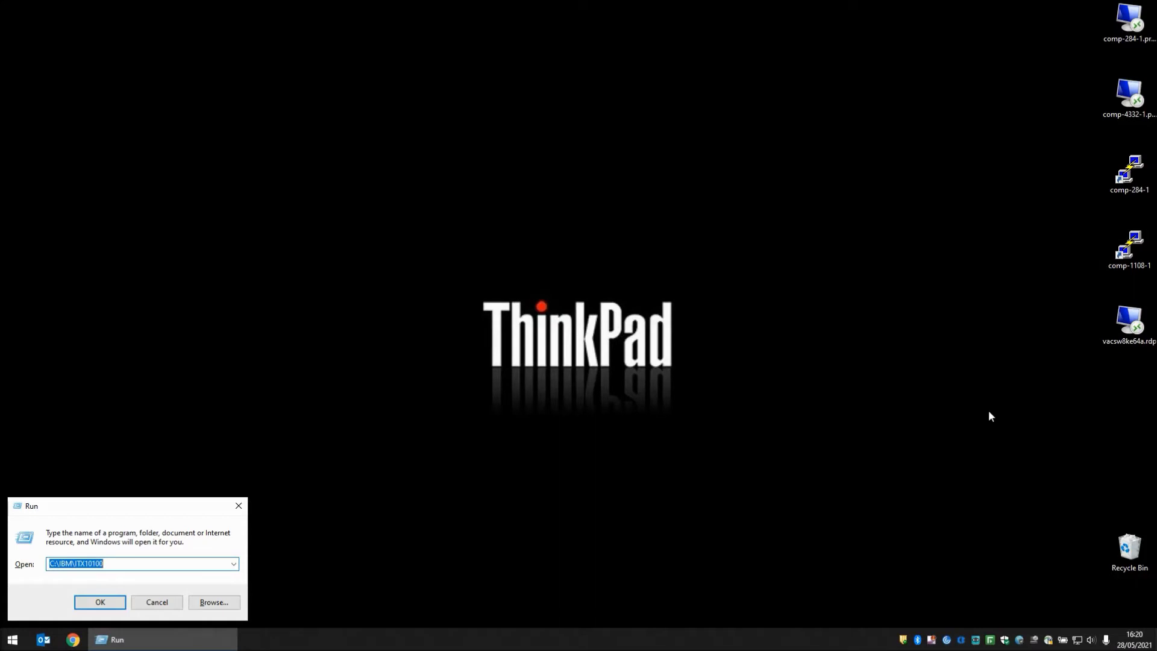
key("Return")
type("dtx")
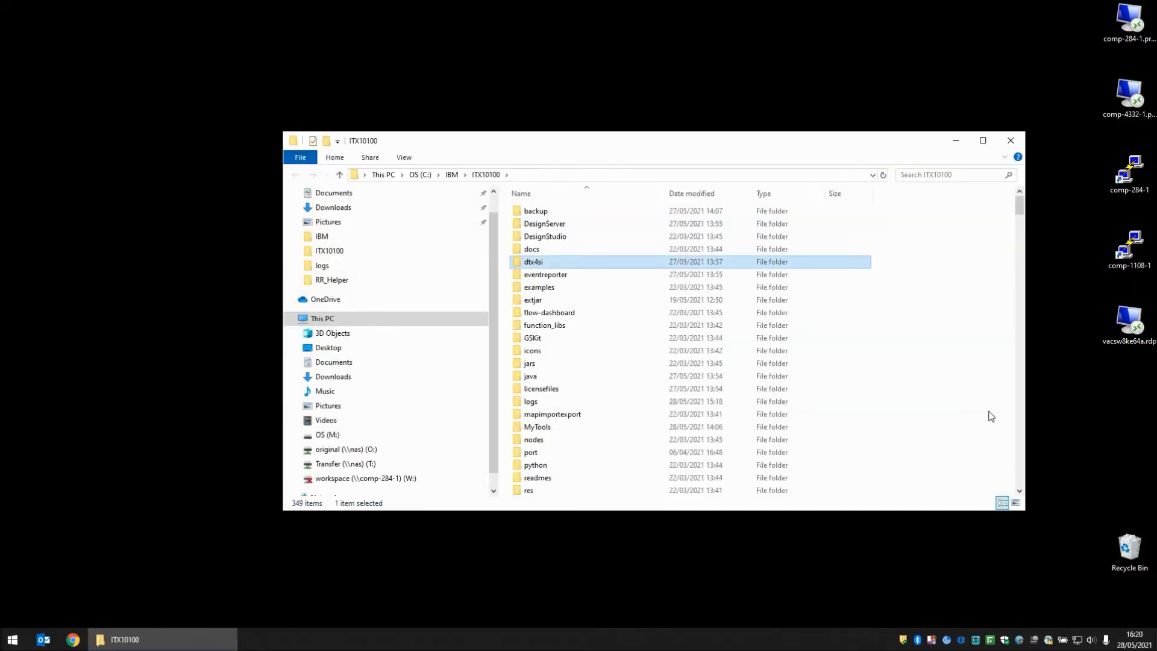
type(".i")
key("Return")
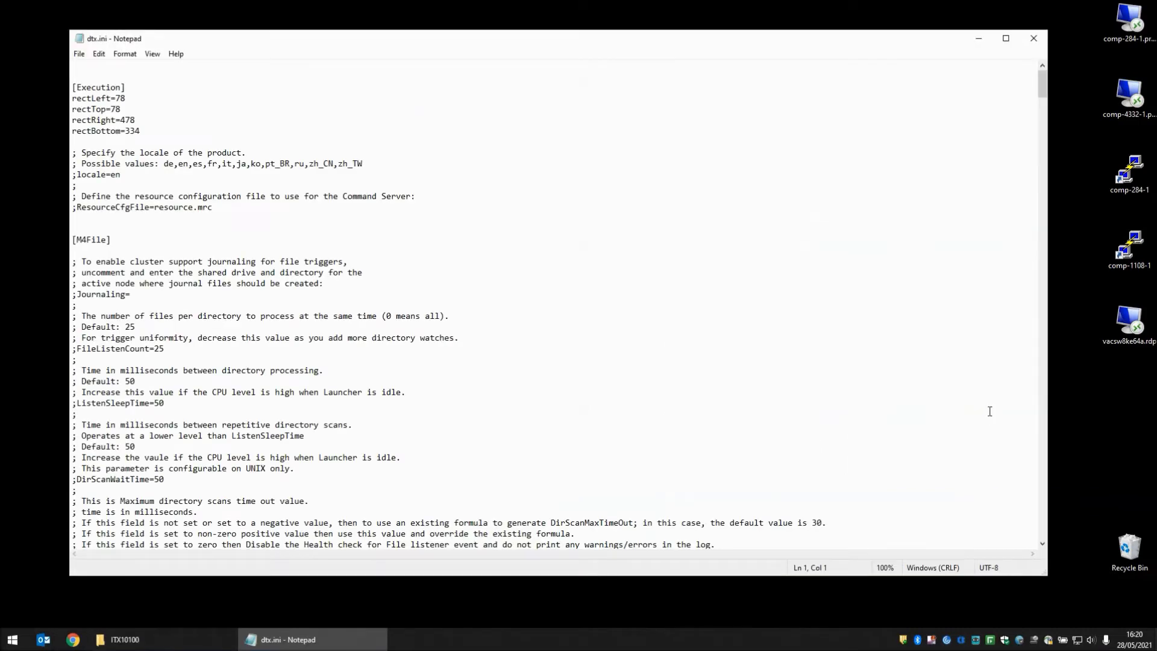
Find resource.mrc in the file and uncomment the Command Server's ResourceCfgFile setting in the [Execution] section.
key("ctrl+f")
type("resour")
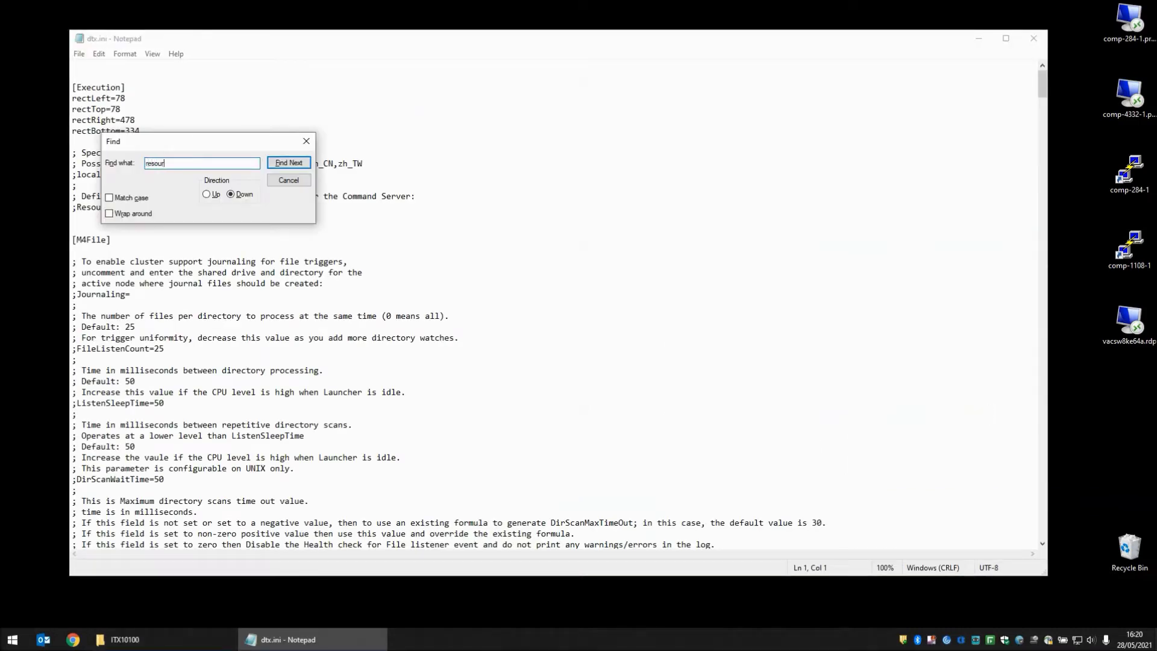
type("ce.mrc")
key("Return")
key("Escape")
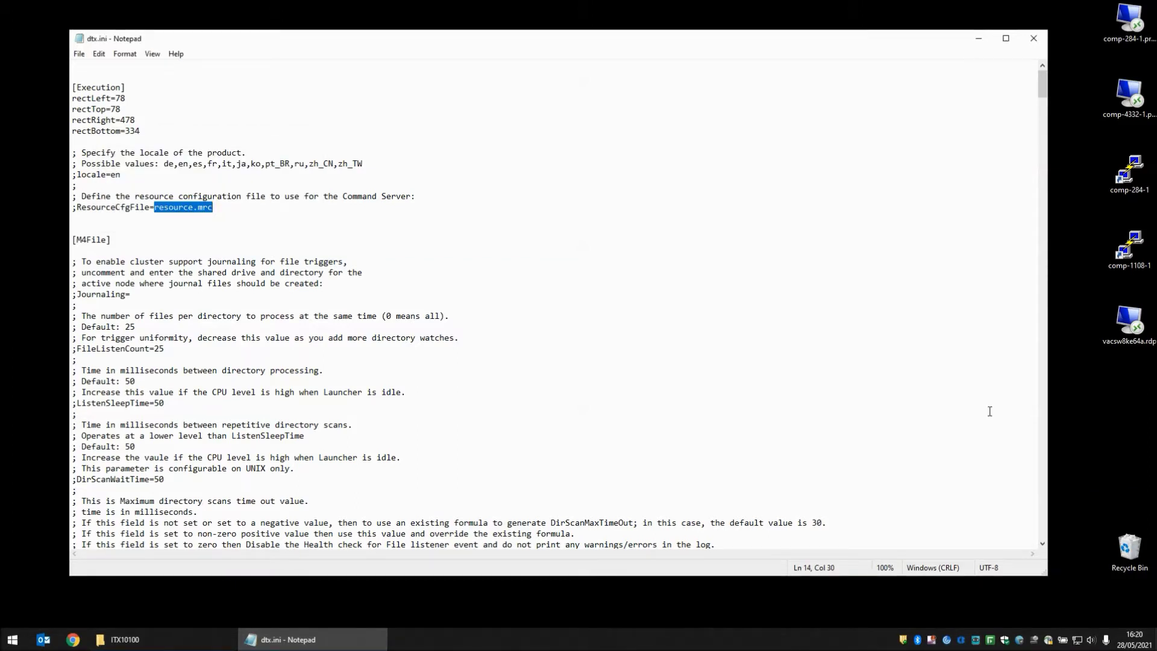
key("Home")
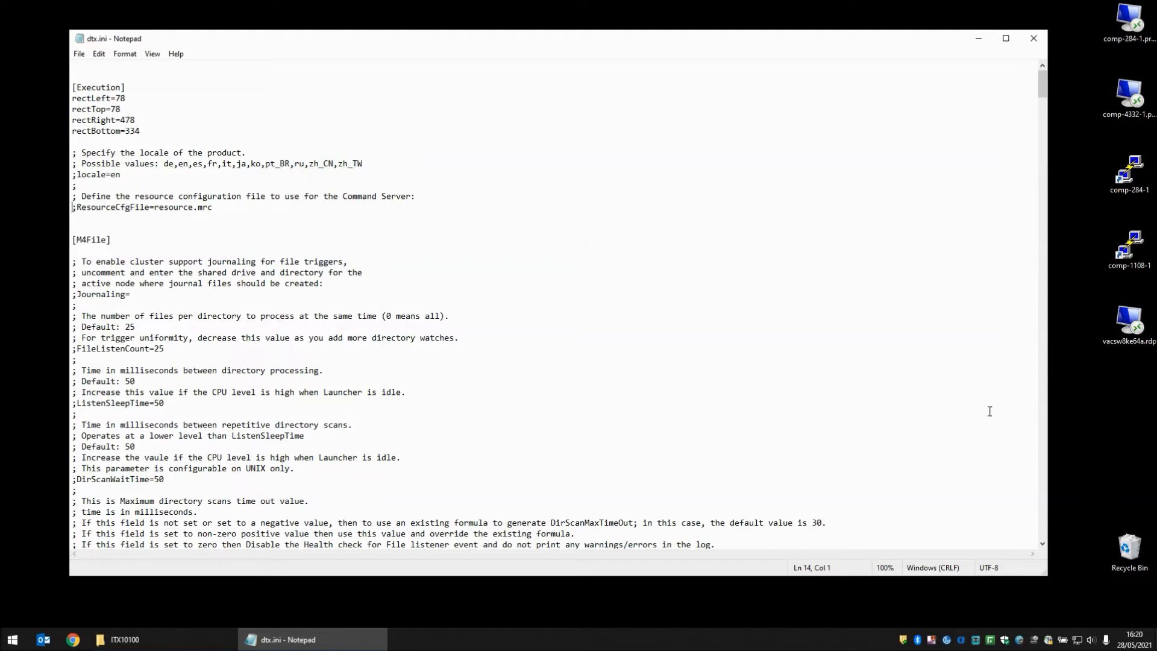
key("Delete")
Set the Command Server's ResourceCfgFile value to the full path C:\IBM\ITX10100\resource.mrc.
key("Right")
key("Right")
key("Right")
key("Right")
key("Right")
key("Right")
key("Right")
key("Right")
key("Right")
key("Right")
key("Right")
key("Right")
key("Right")
key("Right")
key("Right")
key("Right")
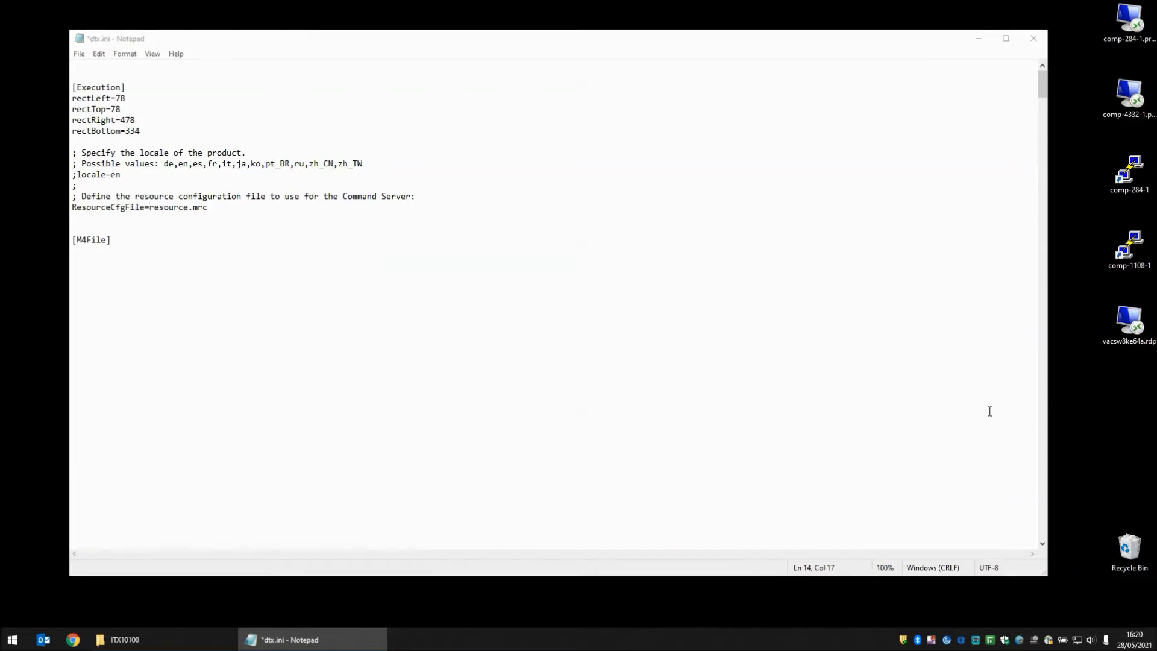
key("super+r")
key("ctrl+c")
key("Escape")
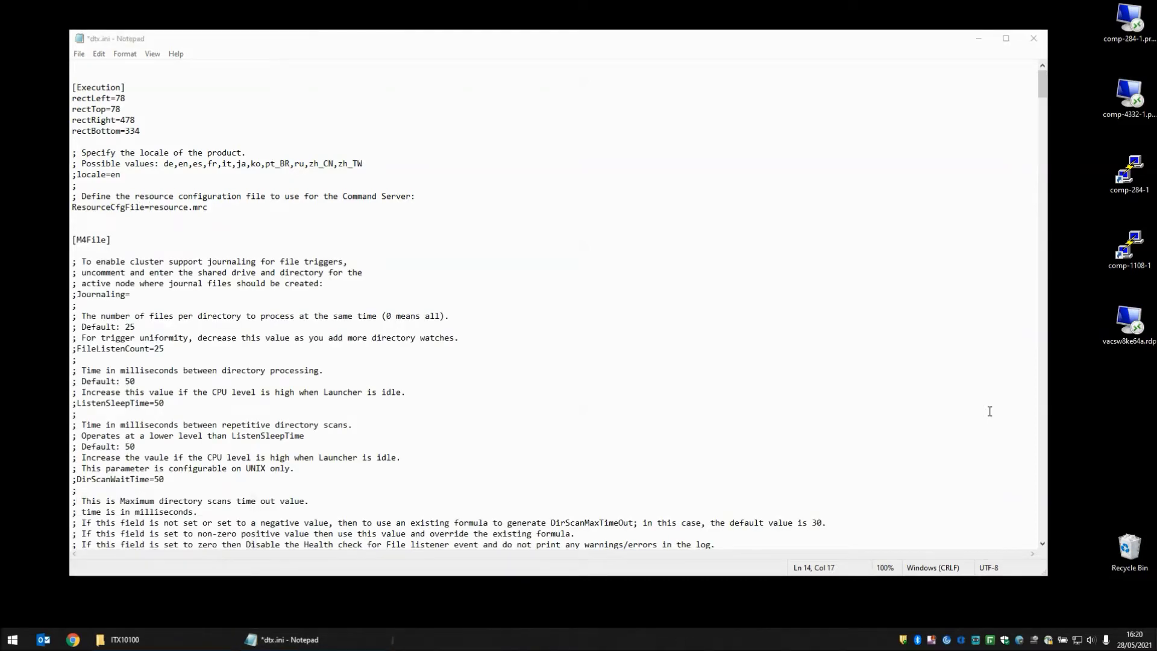
type("\\")
key("Left")
key("ctrl+v")
key("Down")
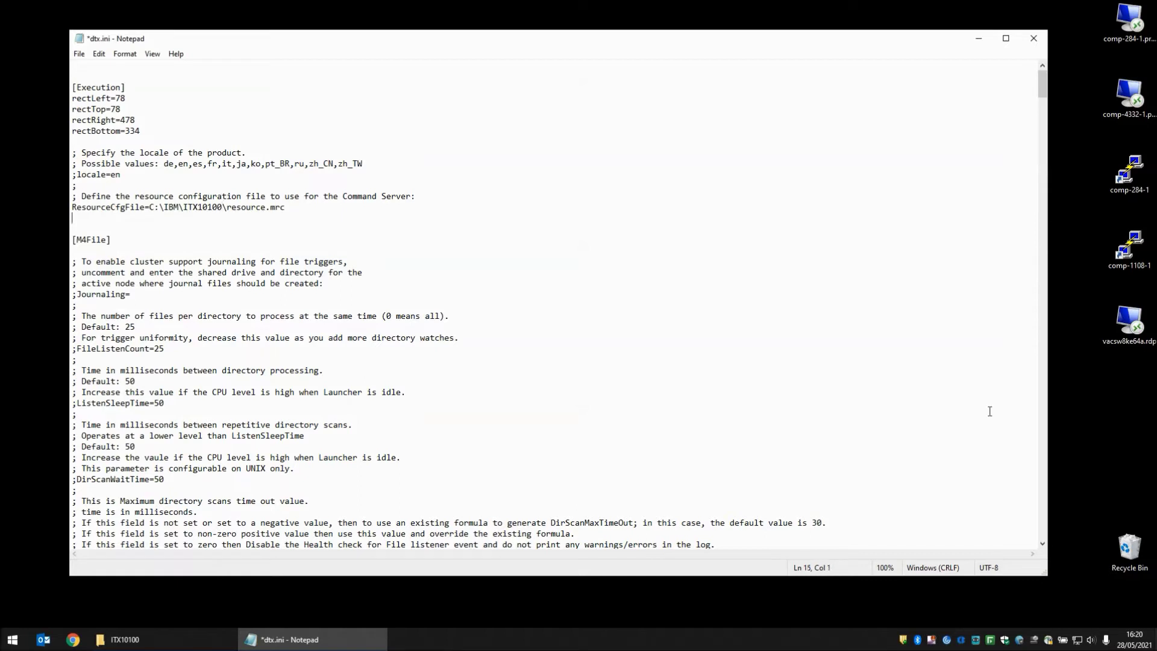
Find the next resource.mrc entry, uncomment ResourceCfgFile in the [Launcher] section and set it to C:\IBM\ITX10100\resource.mrc.
key("F3")
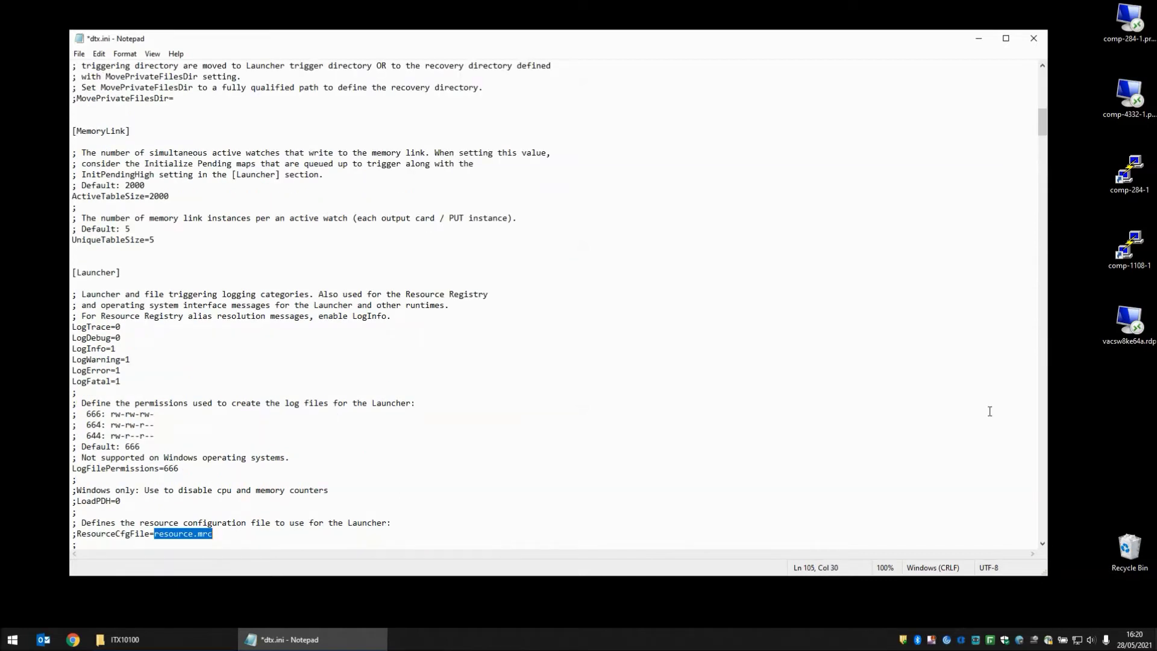
key("Home")
key("Delete")
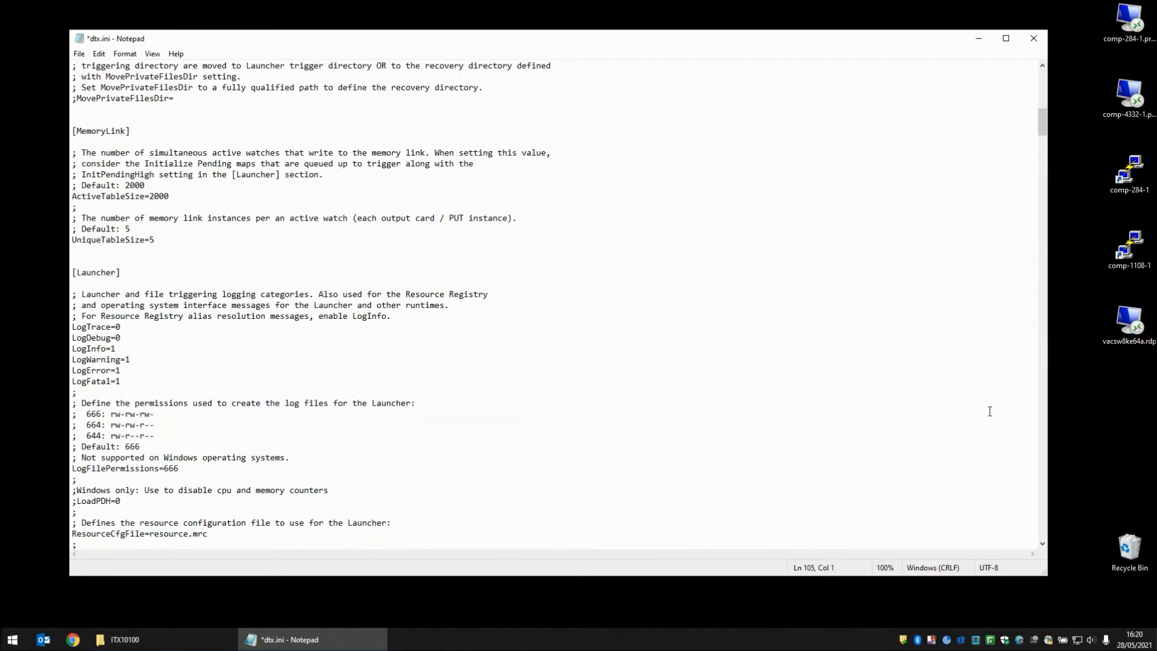
key("End")
key("ctrl+Left")
key("ctrl+Left")
key("ctrl+Left")
type("\\")
key("Left")
key("ctrl+v")
Save dtx.ini, close it and close the ITX10100 folder window.
key("ctrl+s")
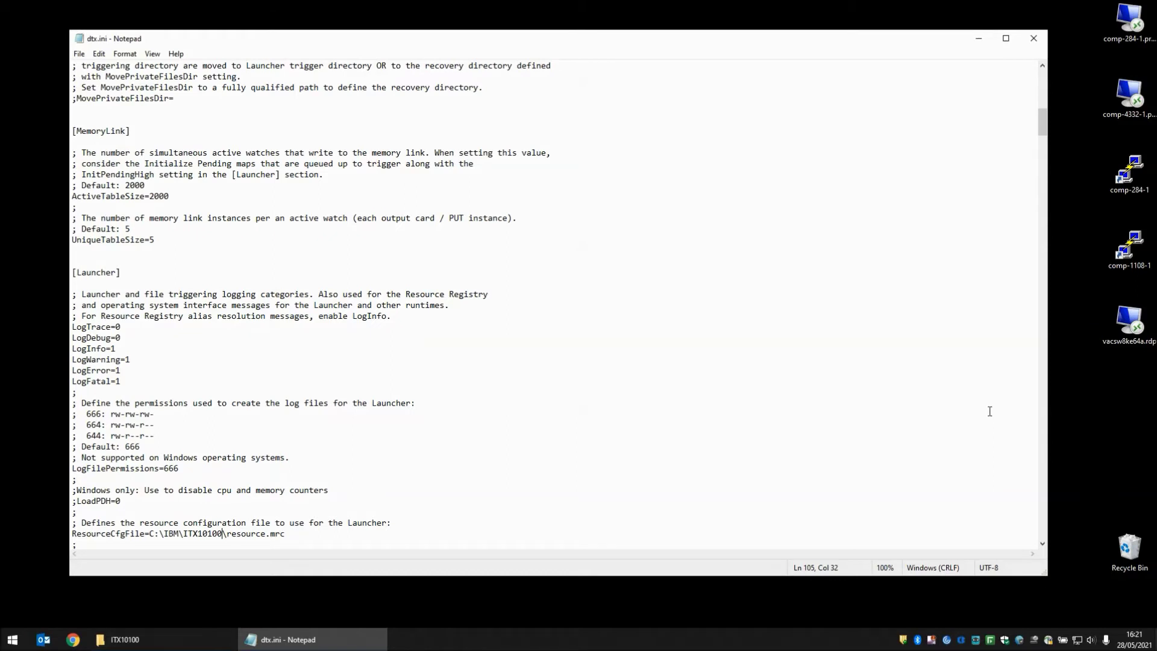
key("alt+F4")
key("alt+F4")
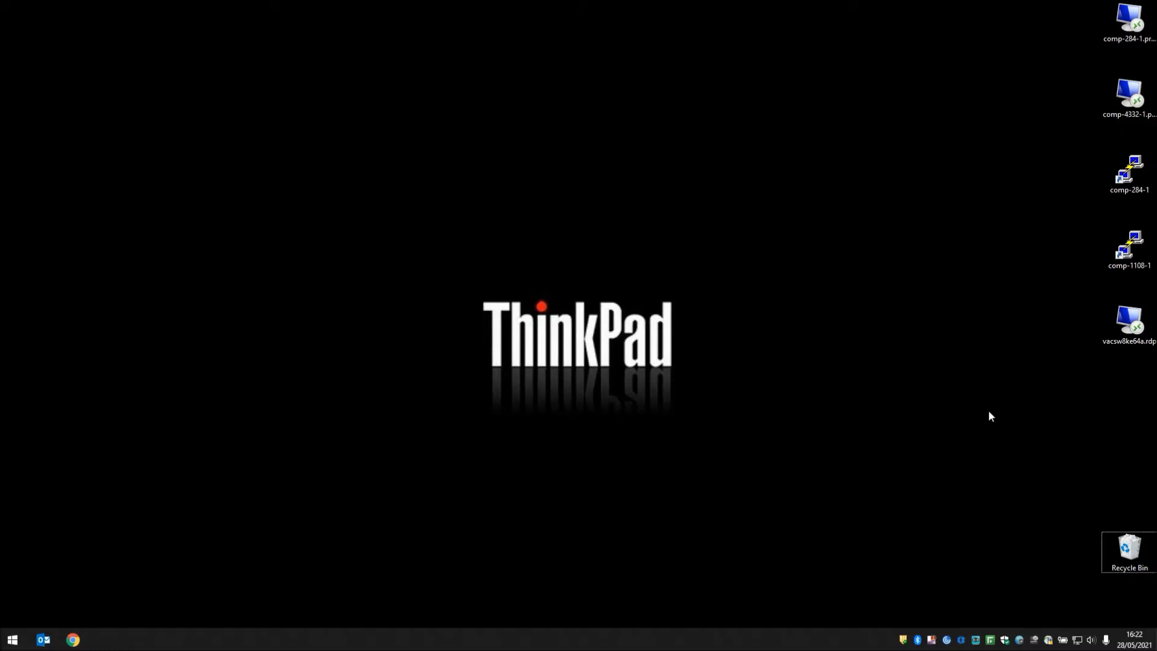
Launch the IBM Sterling Transformation Extender Design Studio from the Run dialog.
key("super+r")
key("End")
type("\\es")
key("Return")
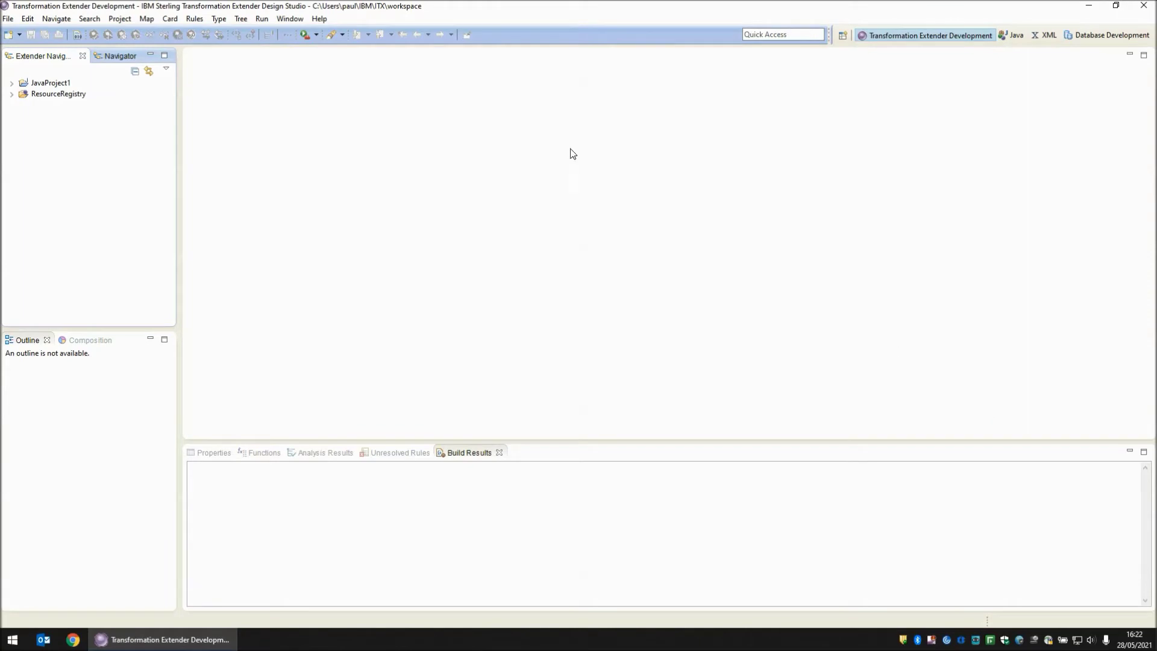
Open the Map Run Options in the Transformation Extender preferences.
left_click(292, 20)
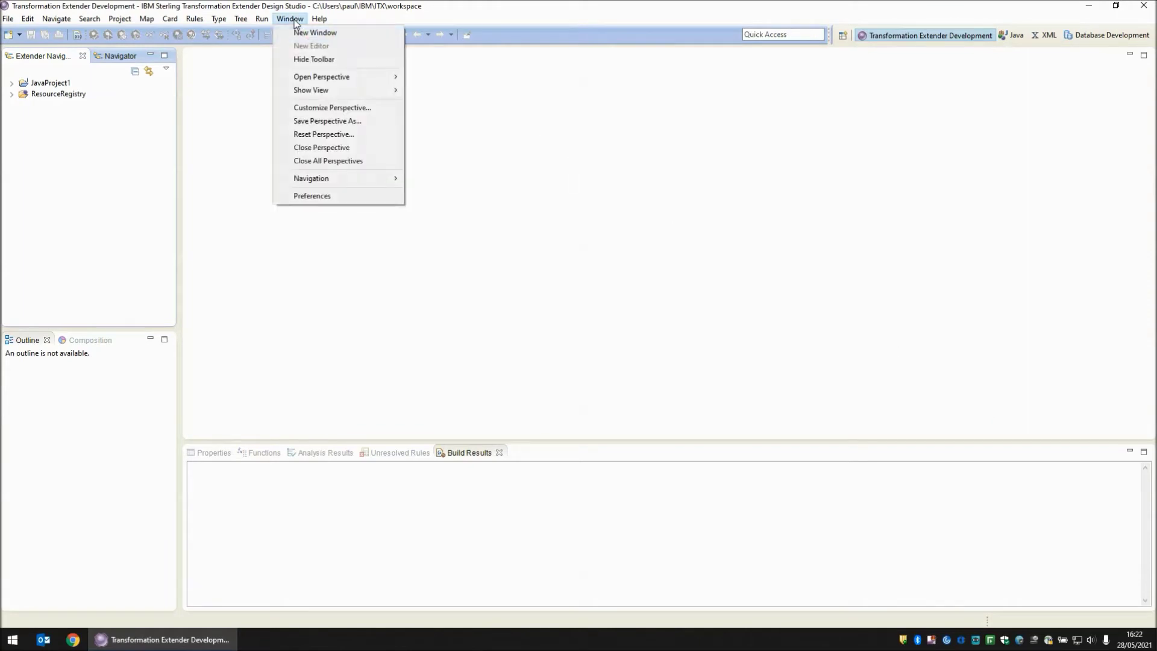
left_click(327, 196)
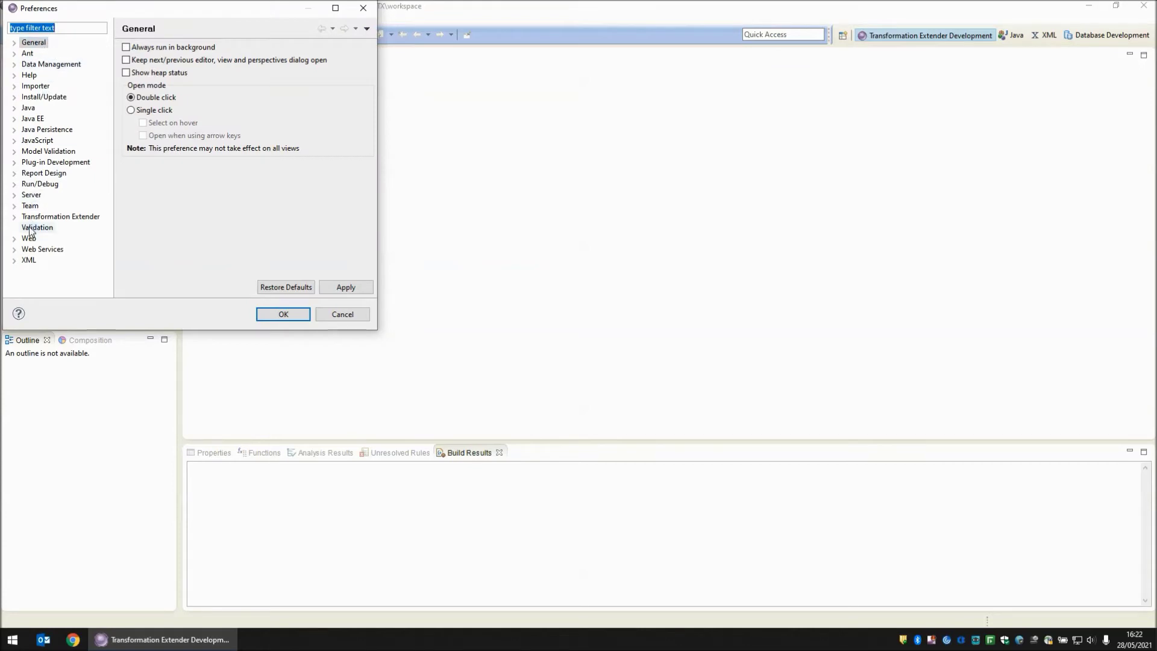
left_click(15, 218)
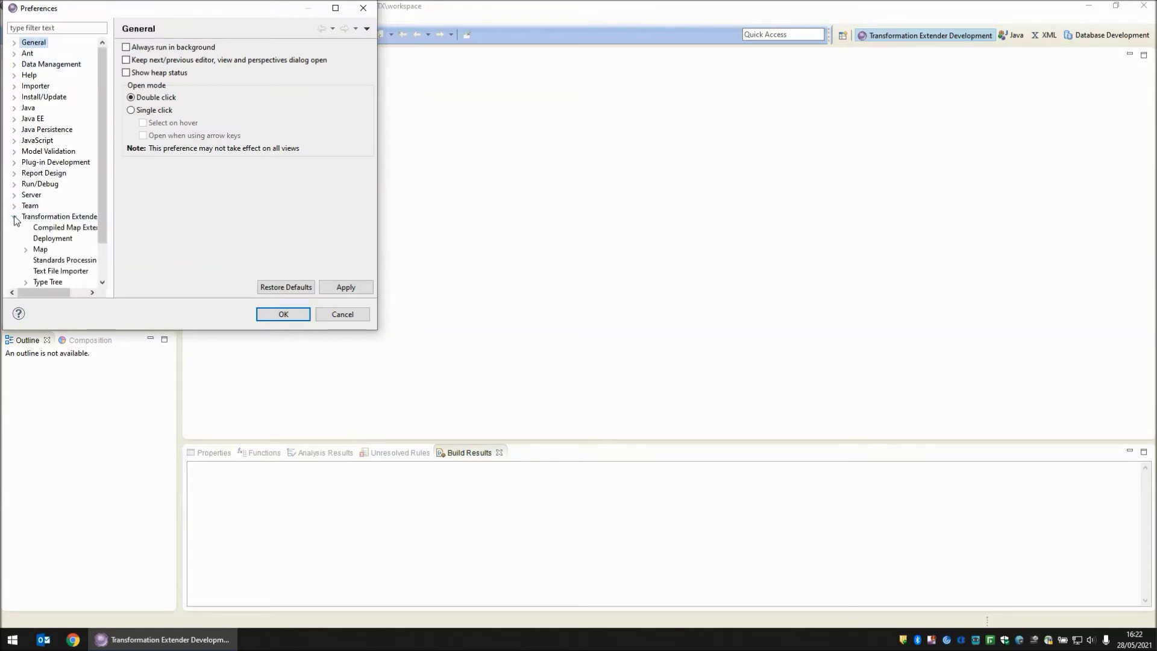
left_click(26, 250)
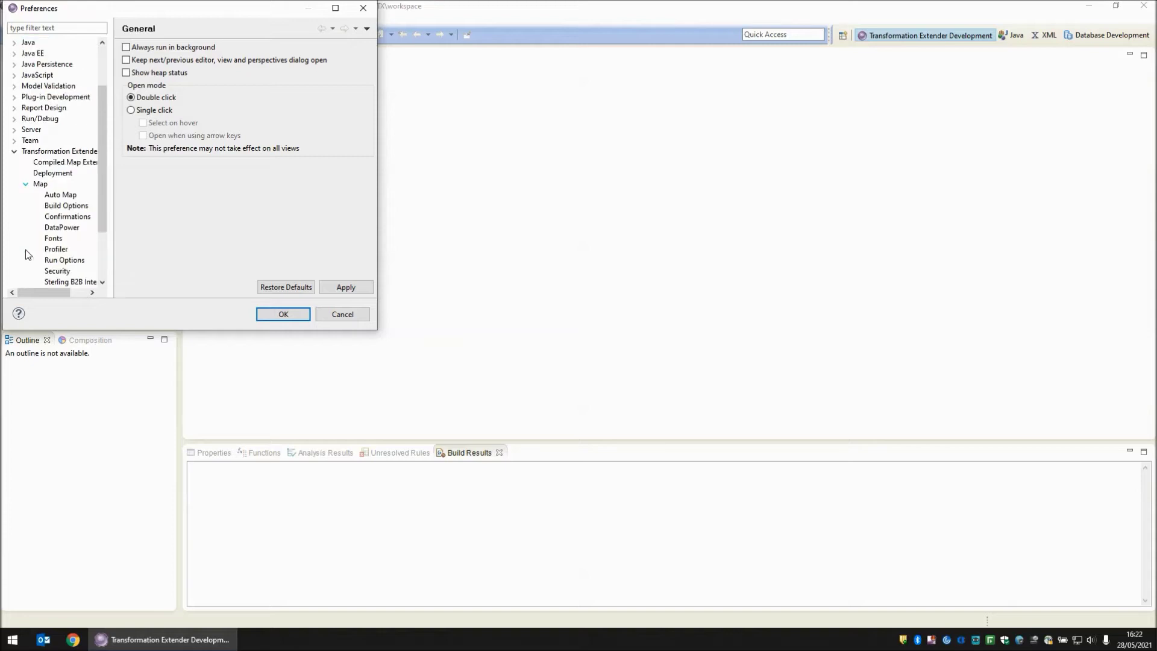
left_click(65, 260)
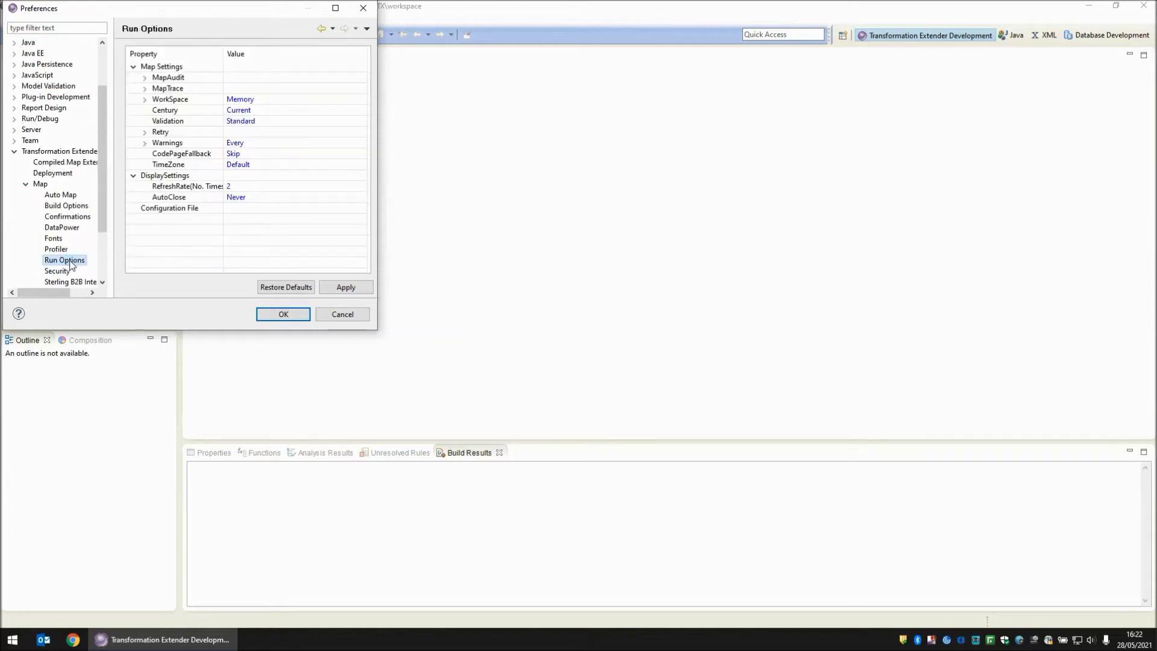
Browse the ITX10100 folder for resource.mrc as the Configuration File, and cancel both the file selection and the preferences.
left_click(268, 211)
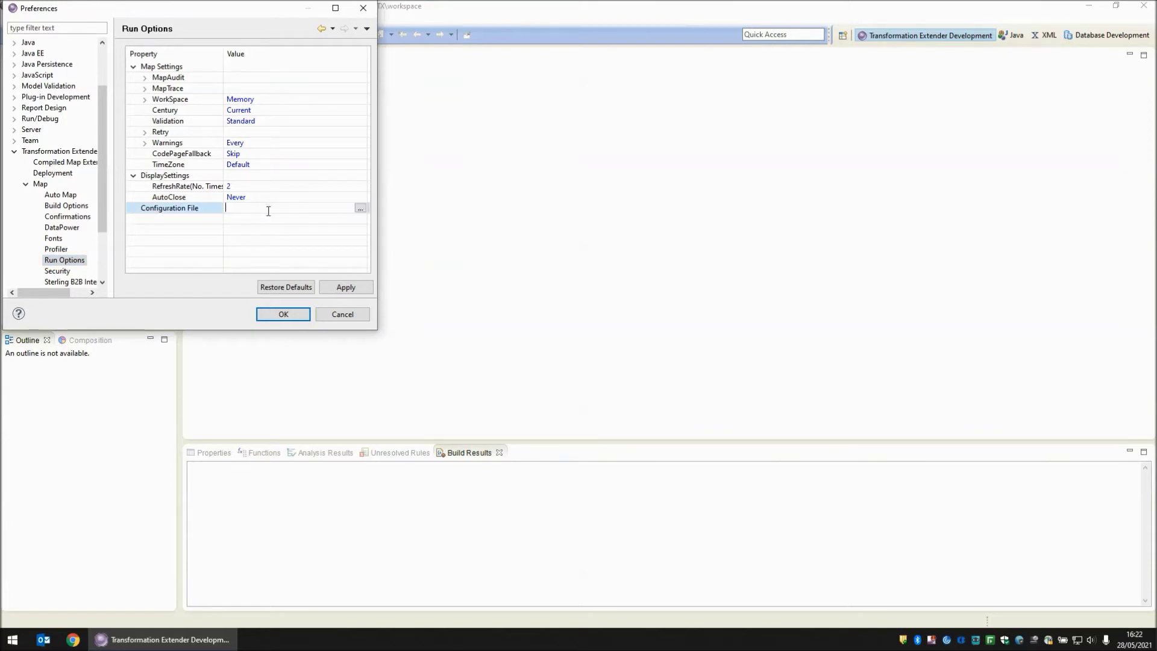
left_click(359, 208)
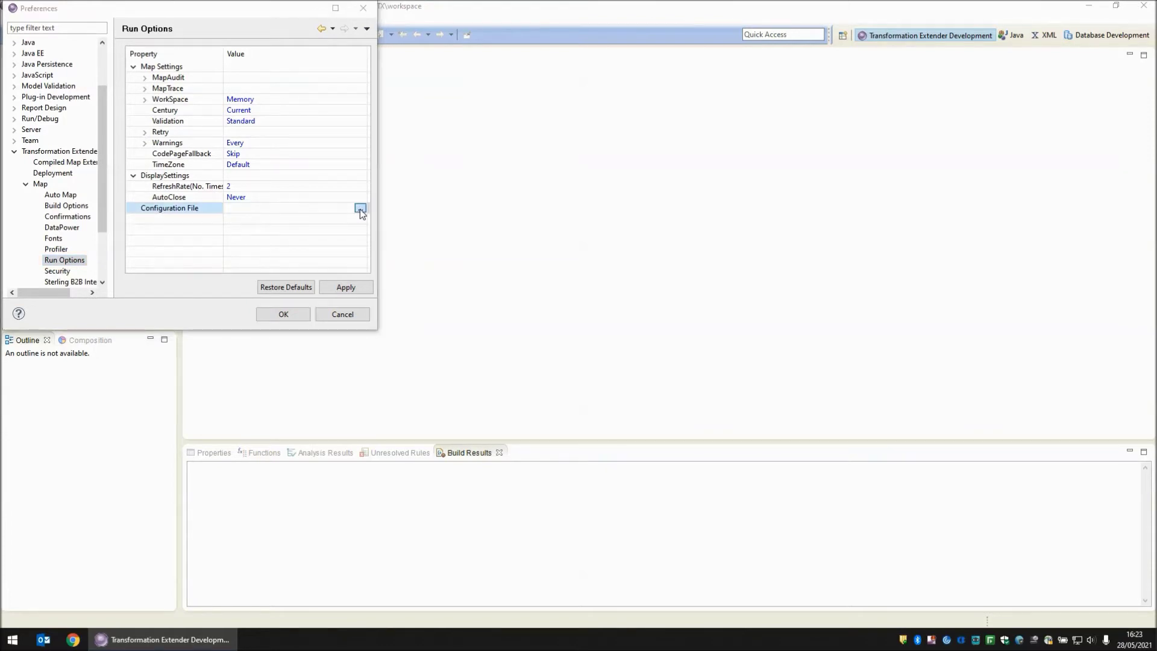
left_click_drag(566, 139, 569, 274)
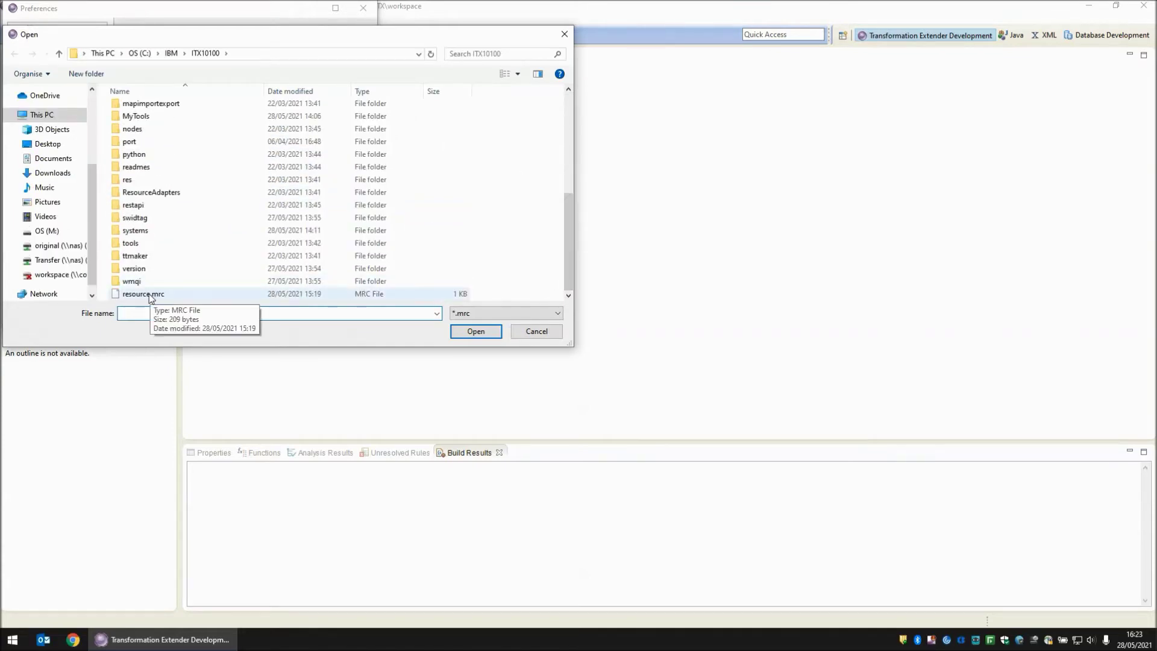
left_click(536, 331)
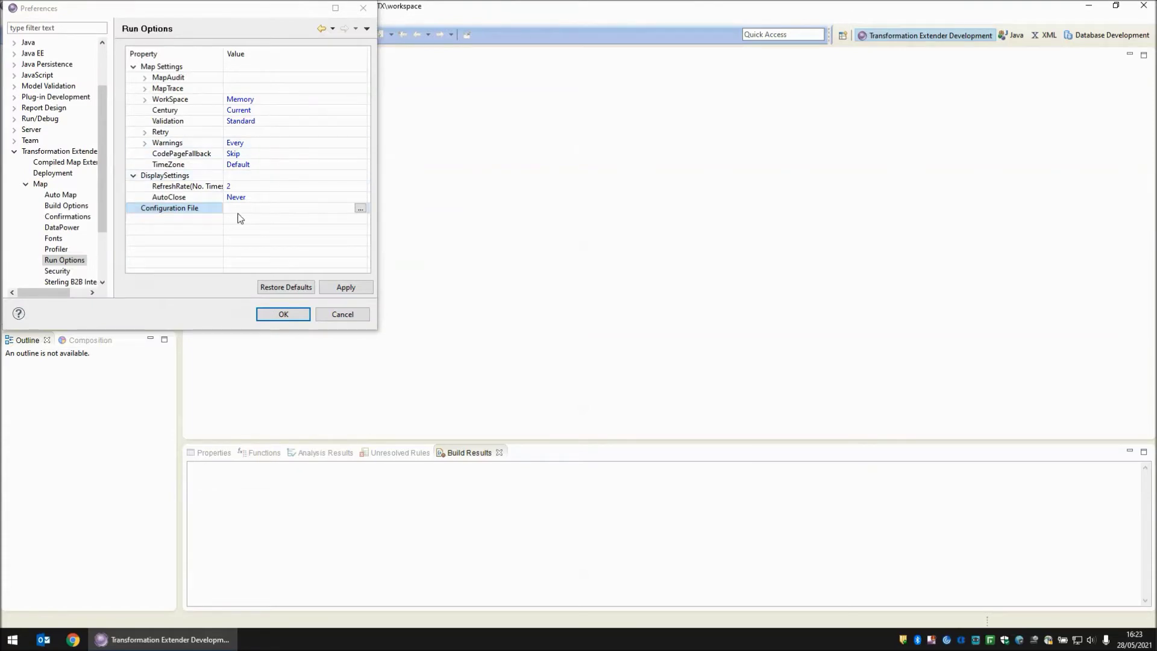
left_click(349, 317)
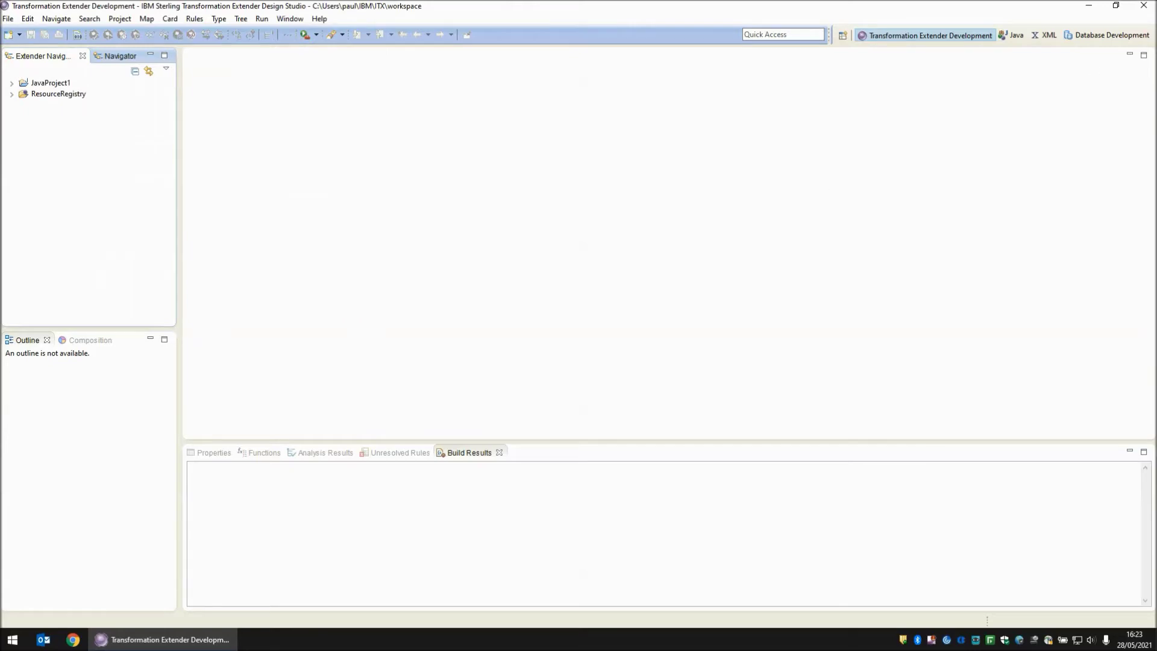
Minimize the Design Studio and launch launcheradmin in C:\IBM\ITX10100 from the Run dialog.
left_click(1145, 7)
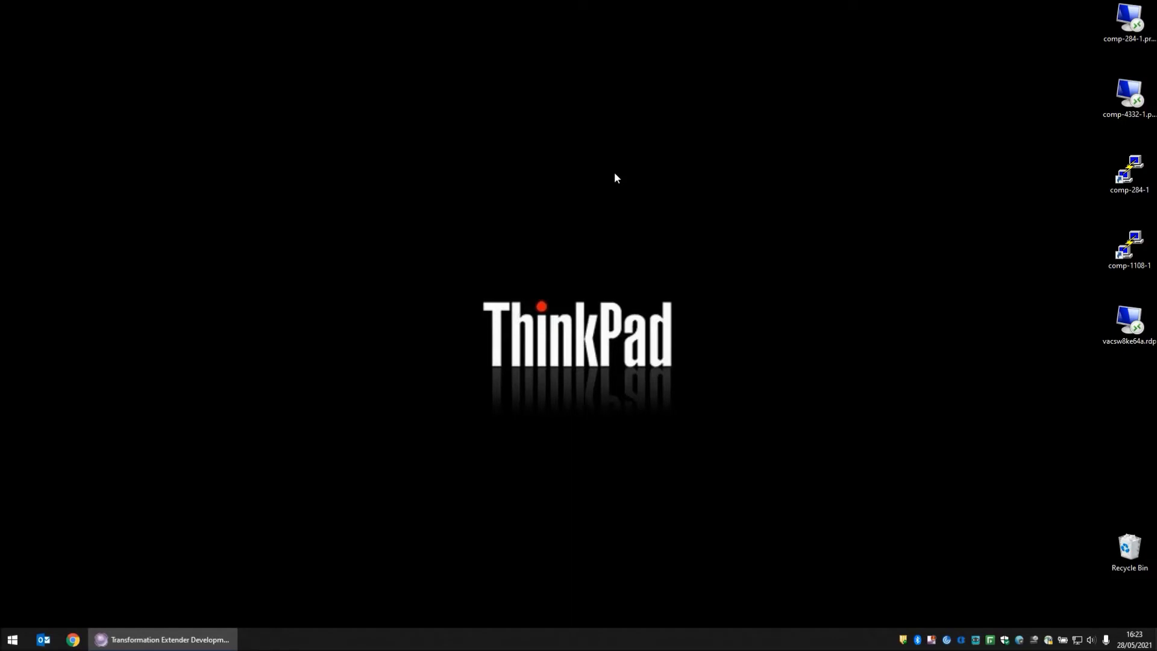
key("super+r")
type("C:\\IBM\\ITX10100\\")
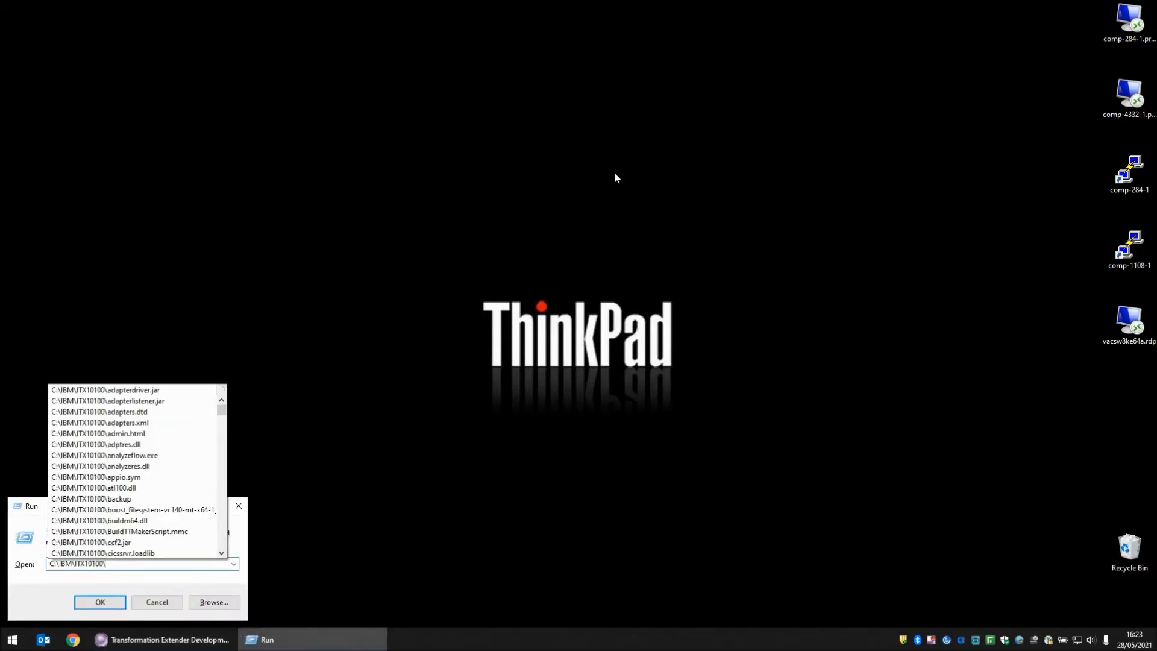
type("launcheradmin")
key("Down")
key("Return")
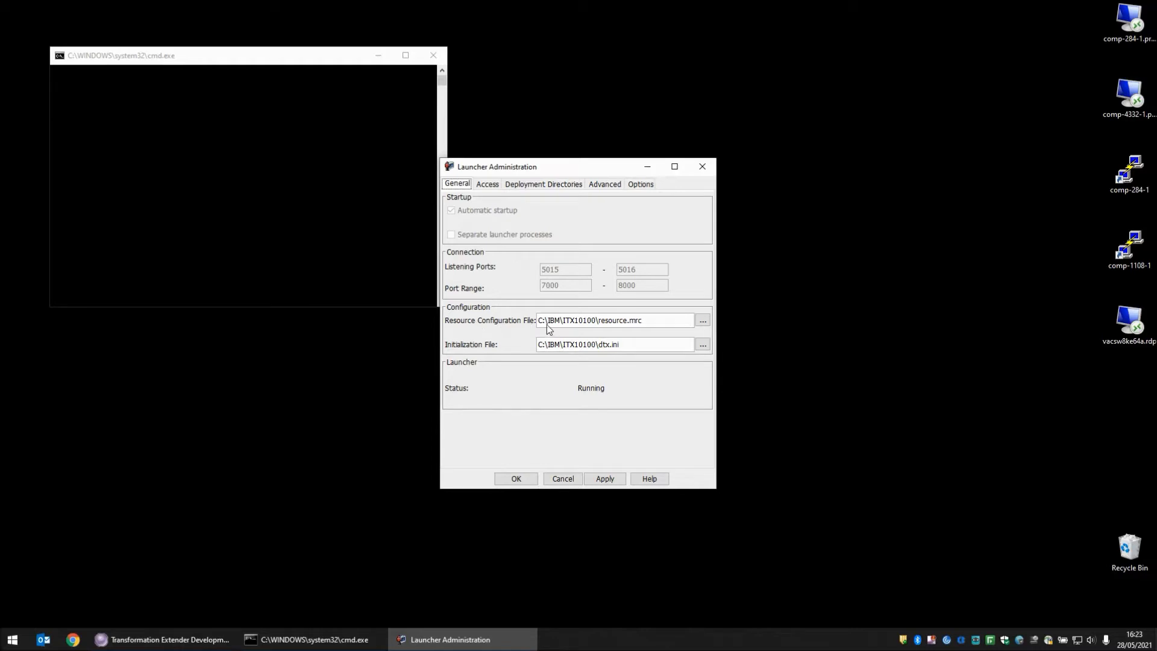
Check the Launcher Administration's resource configuration file setting and its deployment directories.
left_click(654, 324)
left_click(546, 185)
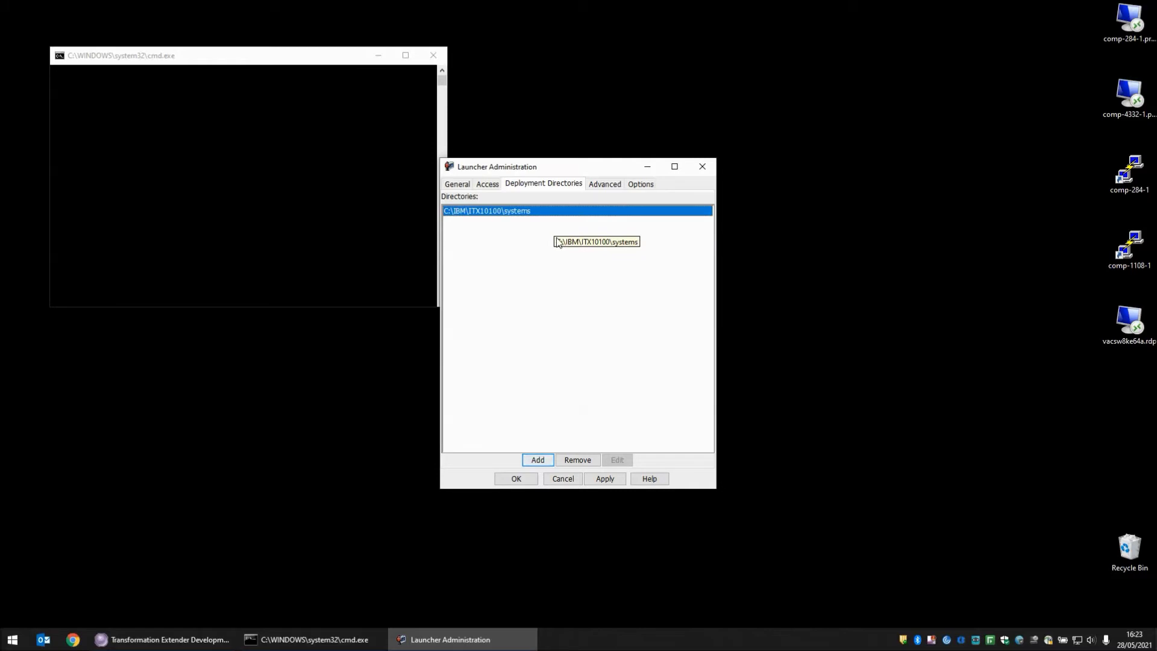
left_click(457, 184)
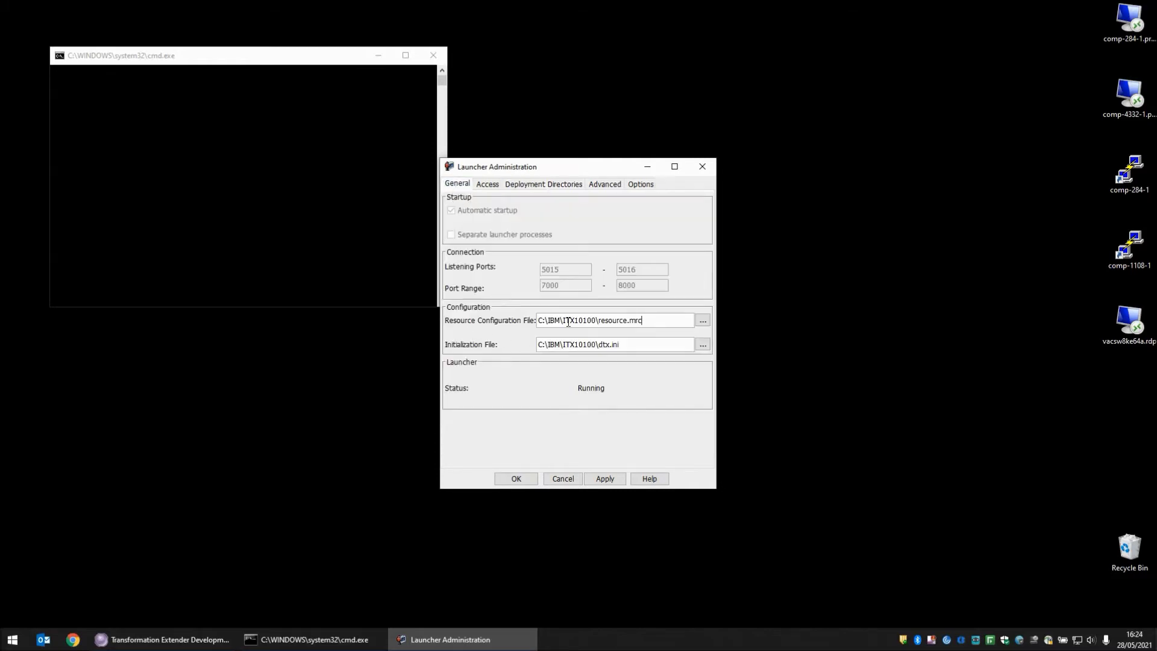
left_click(650, 321)
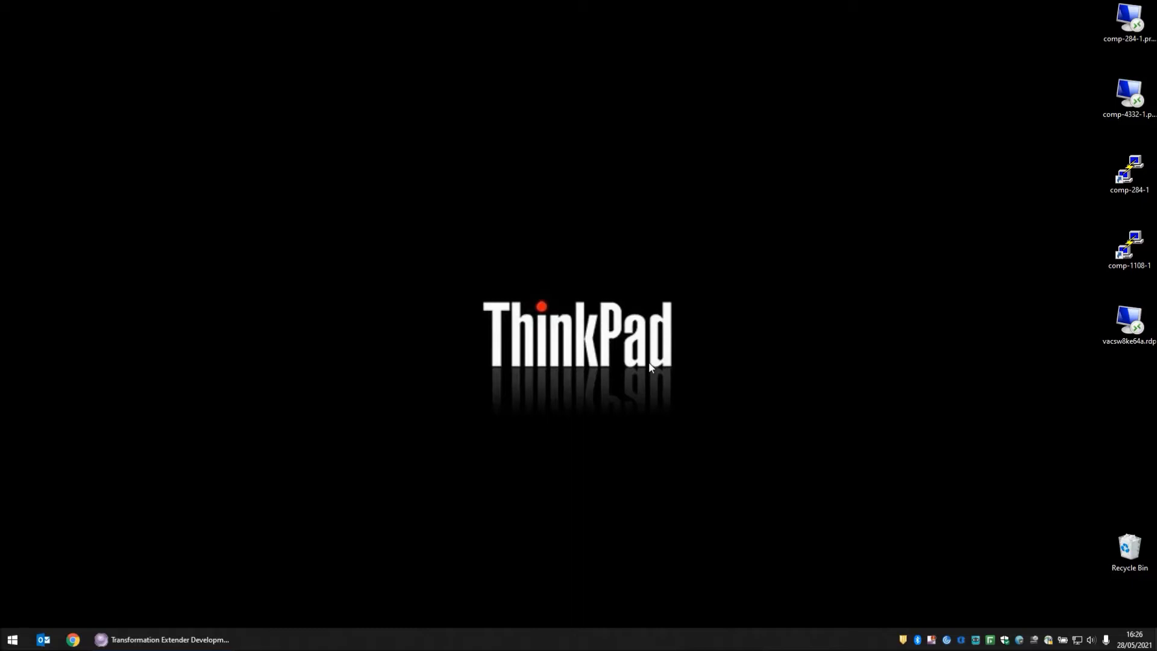
Switch back to the Design Studio, open Test.mms from the ResourceRegistry project's map files and select the Test1 map.
left_click(196, 638)
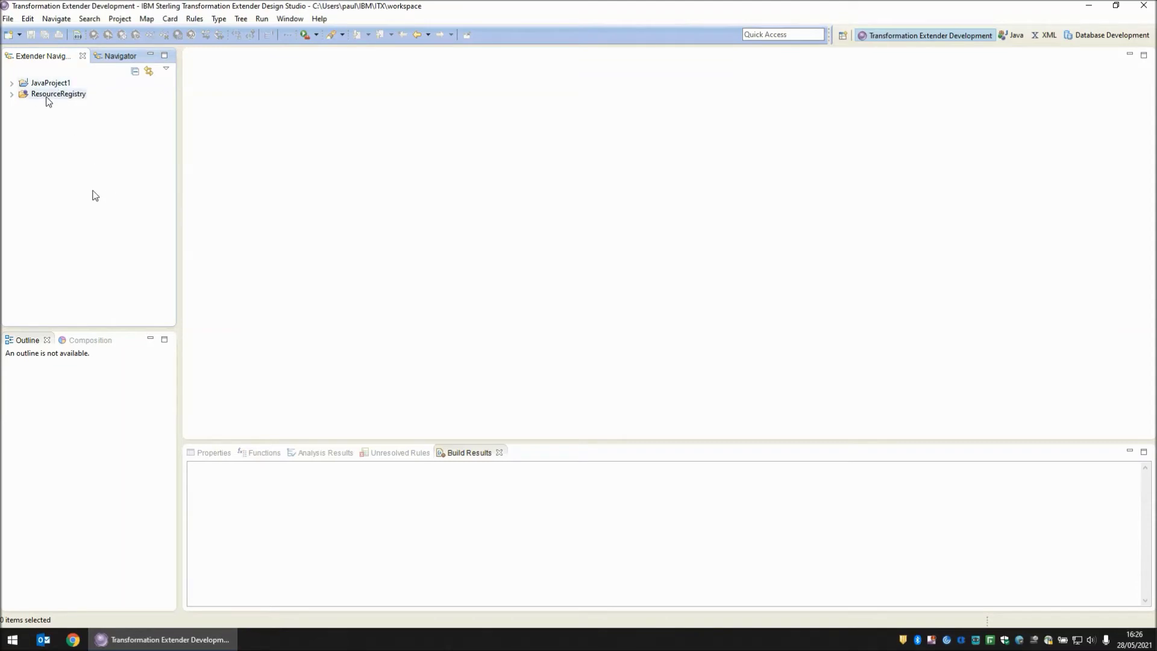
left_click(12, 96)
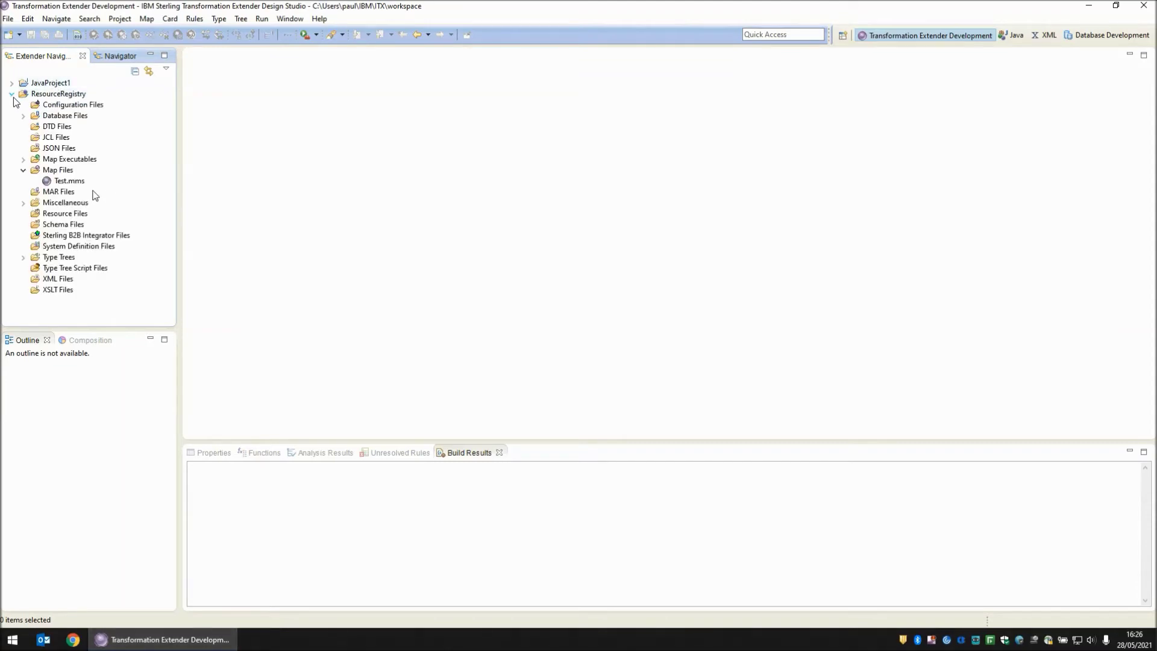
double_click(71, 181)
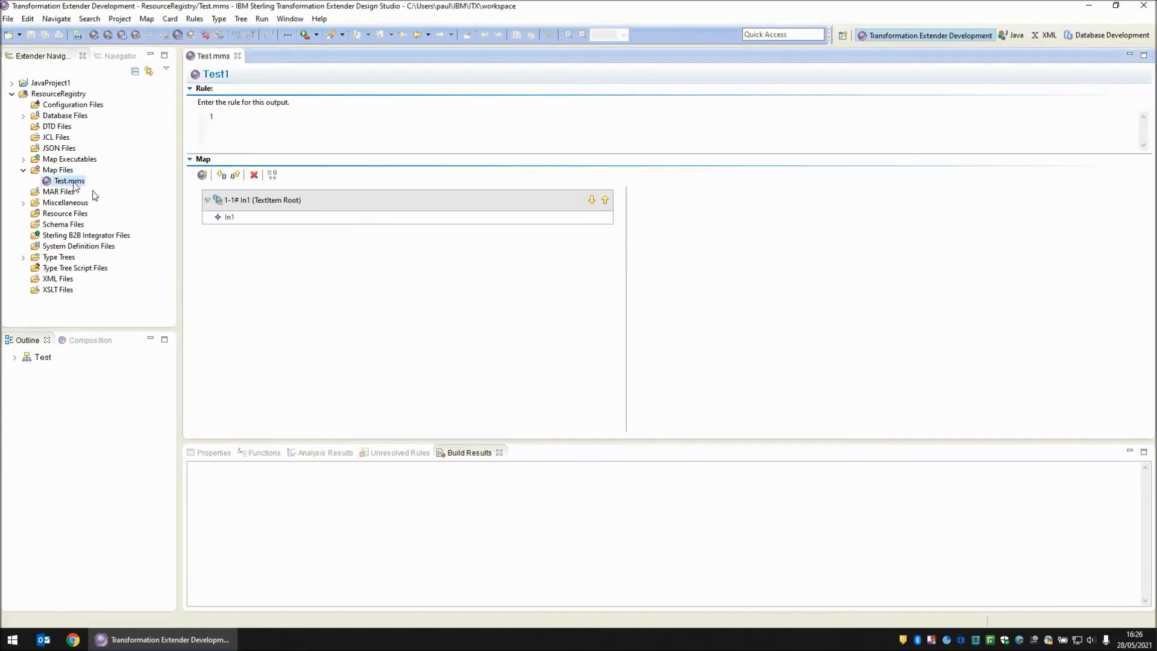
left_click(14, 358)
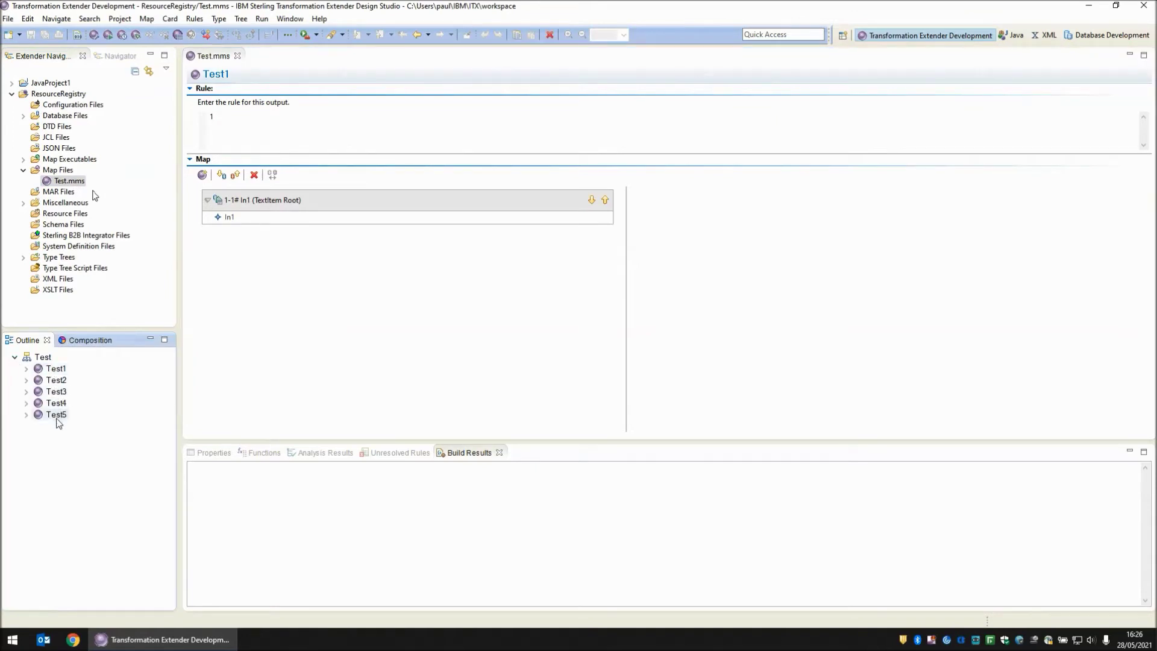
left_click(57, 369)
Open the configuration file c:\ibm\ITX10100\resource.mrc.xml in the editor.
left_click(8, 18)
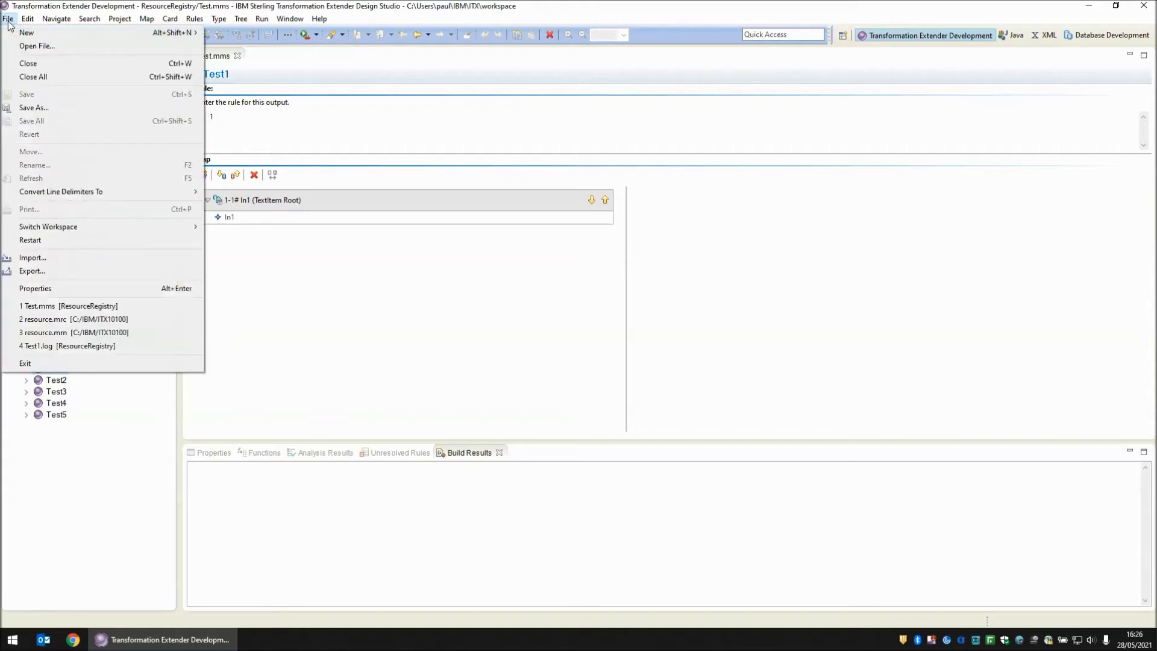
left_click(33, 48)
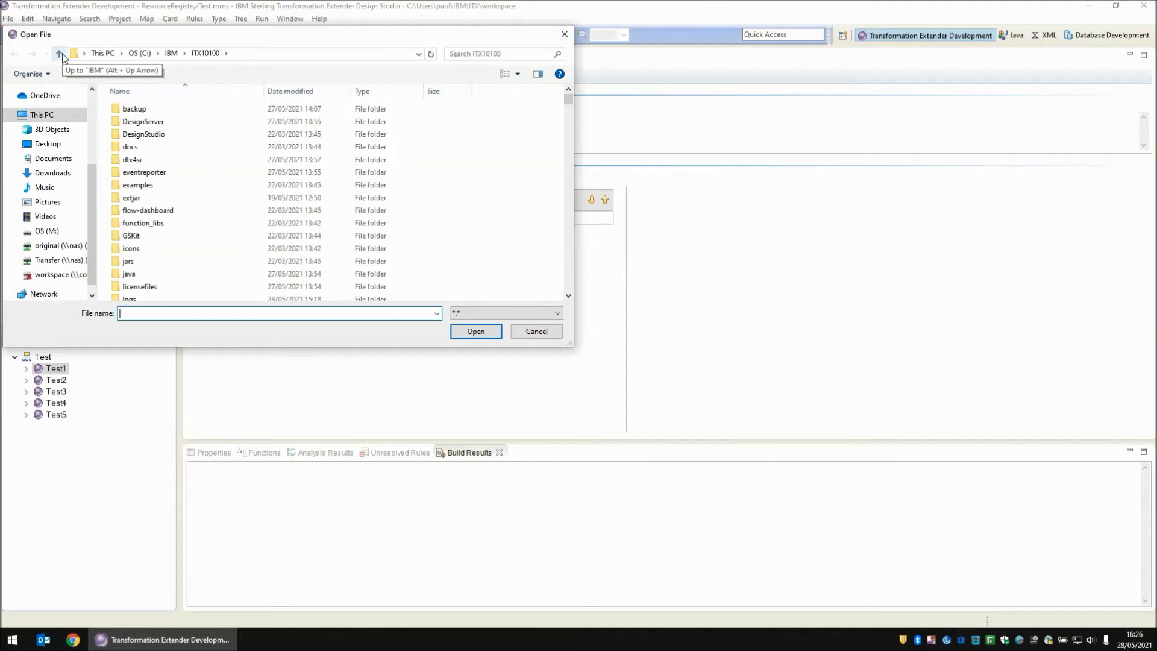
type("c:\\")
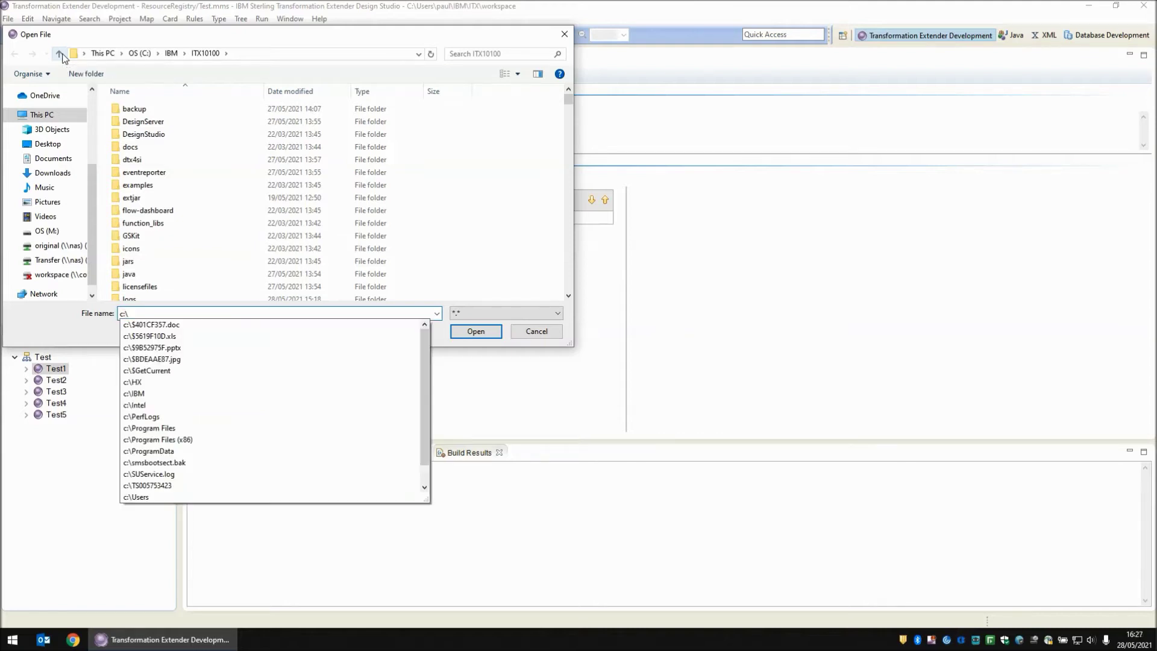
type("ibm\\ITX10100\\resource")
key("Down")
key("Down")
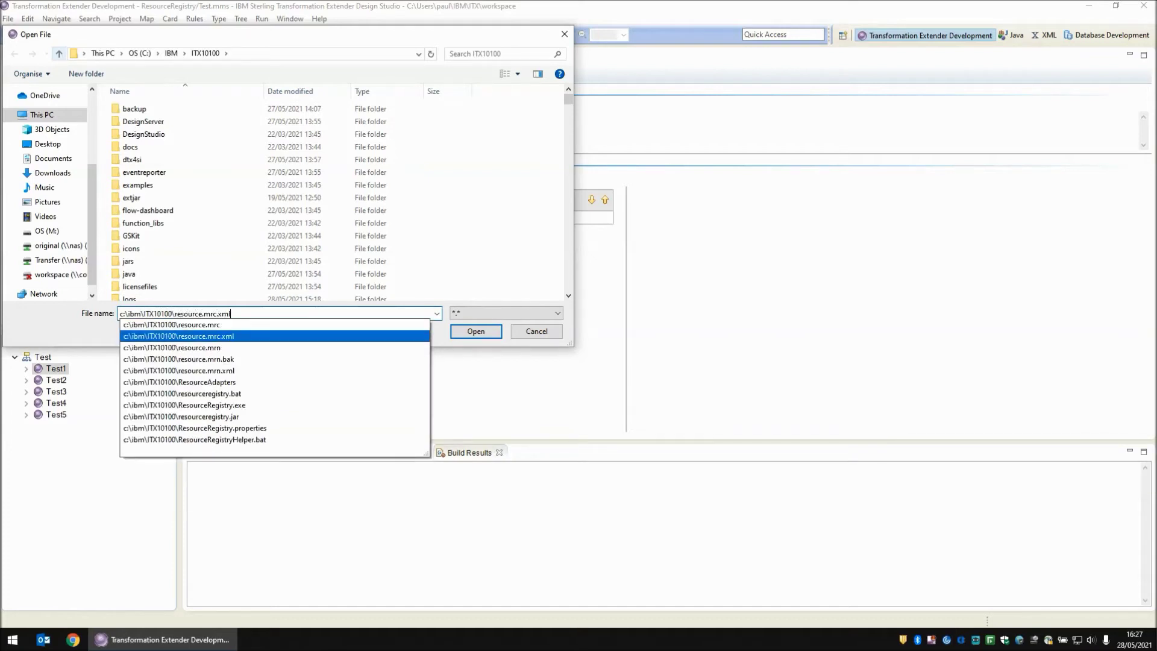
key("Return")
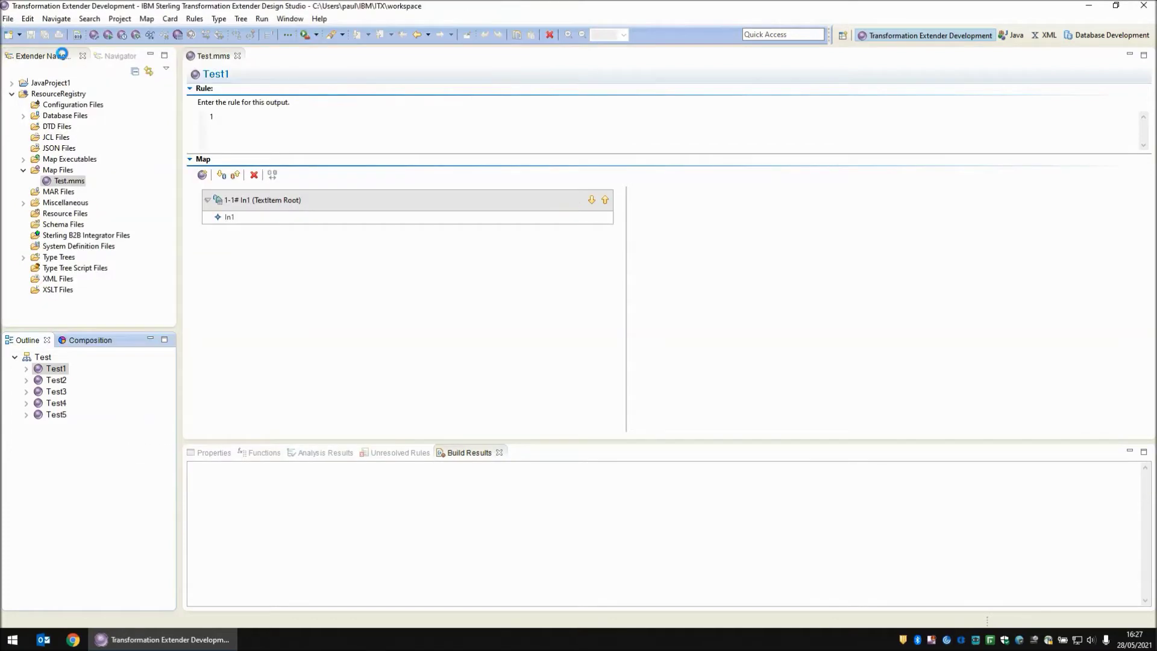
Open the resource registry file resource.mrn.xml from the ITX10100 folder.
left_click(8, 18)
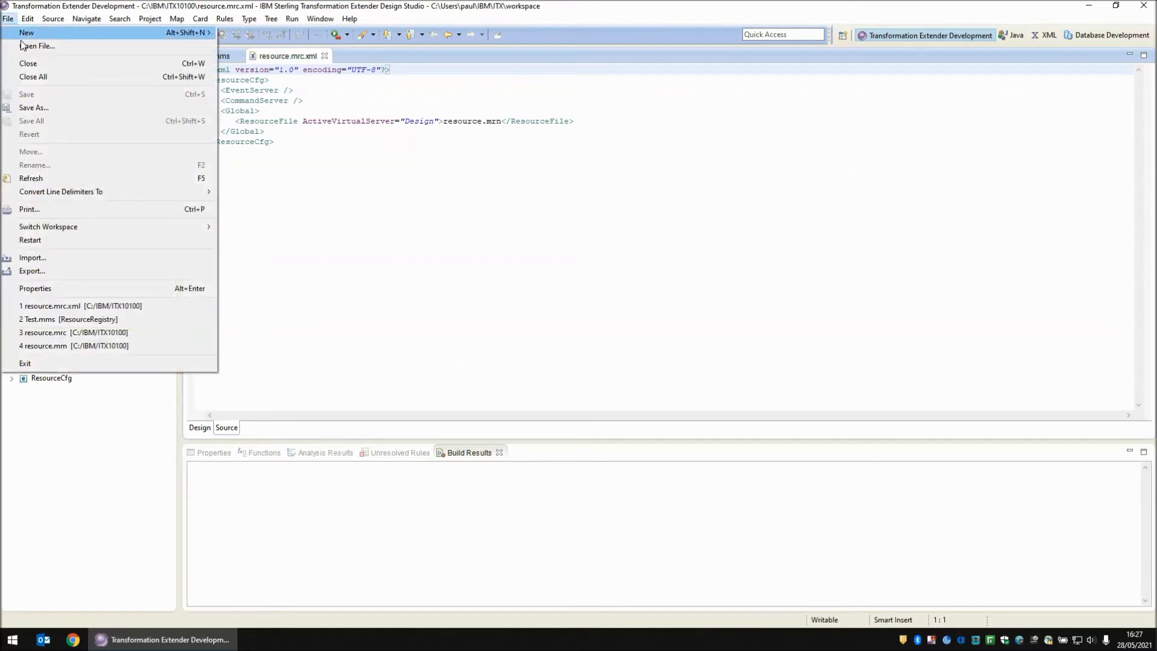
left_click(28, 48)
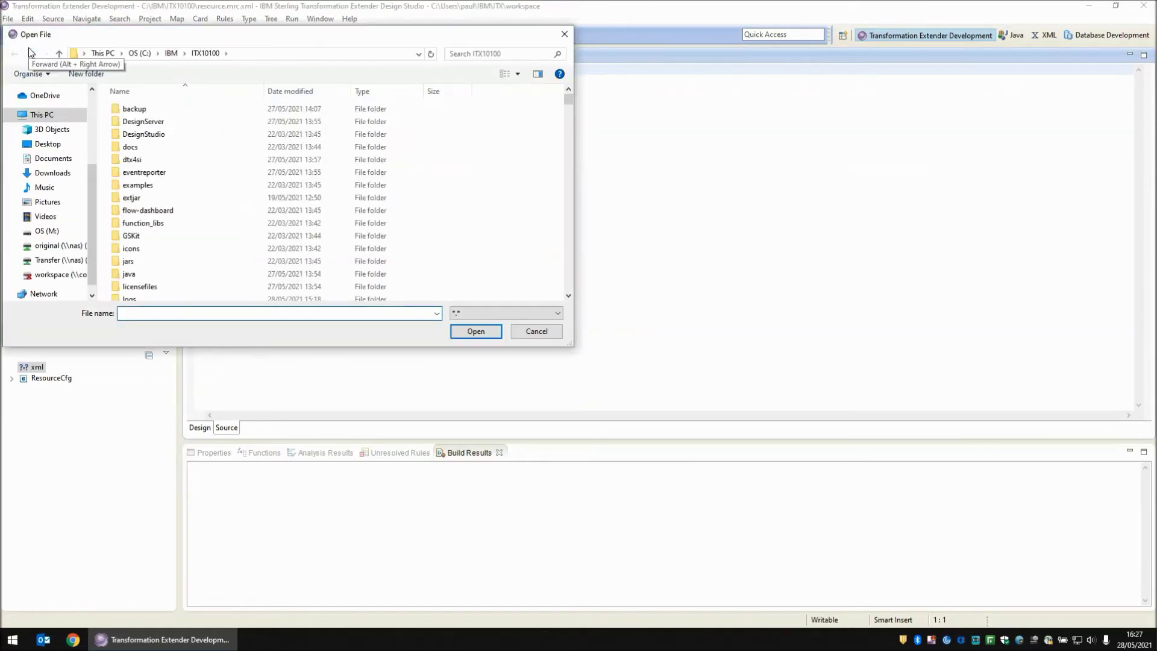
type("resource")
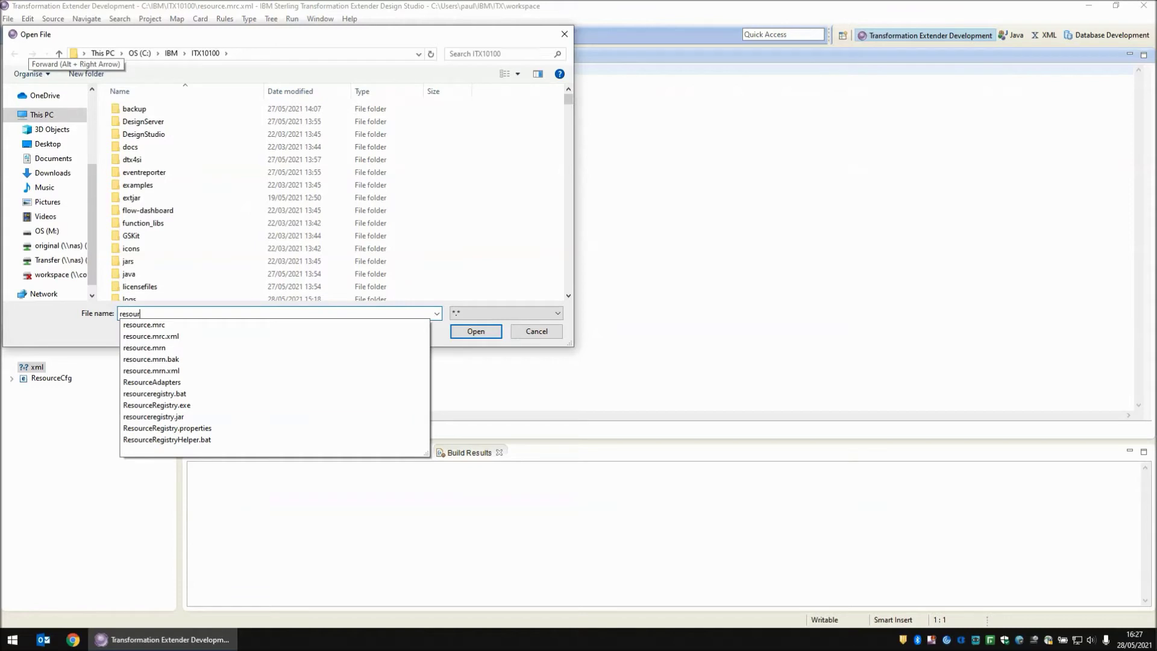
left_click(180, 371)
left_click(477, 333)
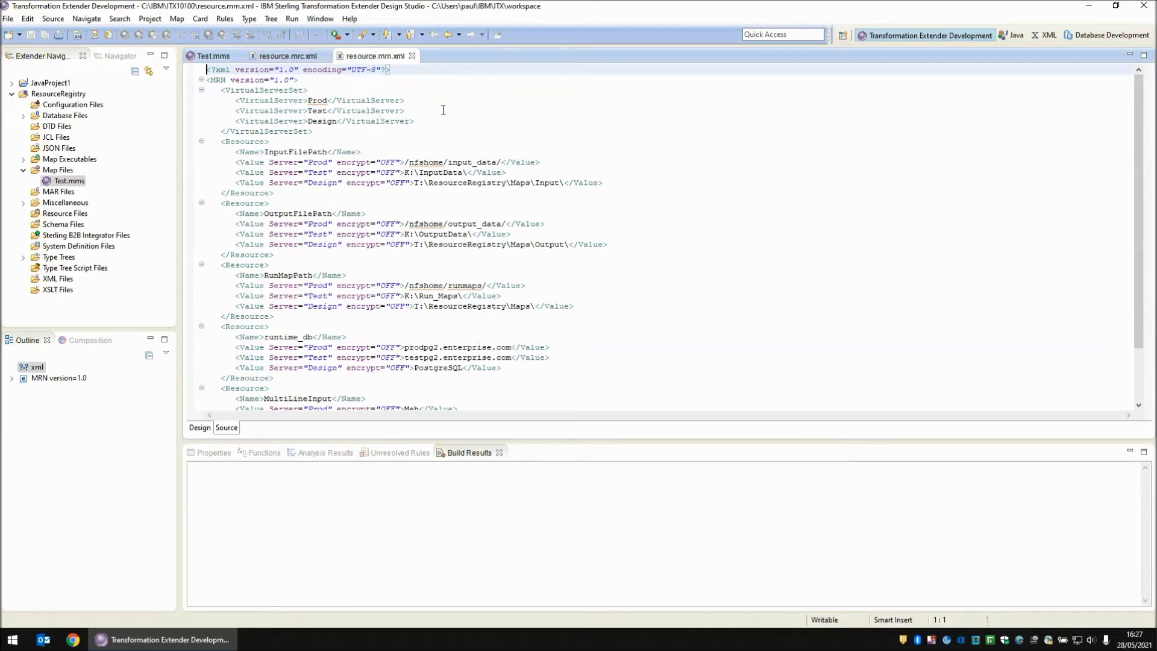
Examine the fully expanded MRN tree of resource.mrn.xml in Design view, and return to Source view.
left_click(202, 430)
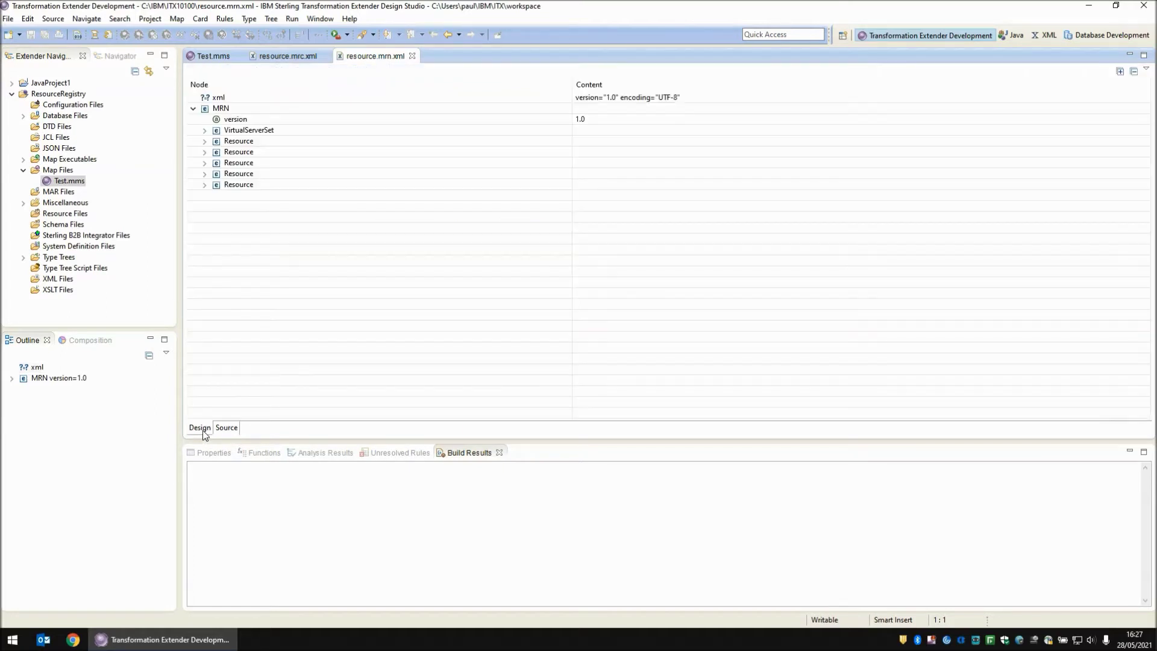
left_click(218, 113)
key("KP_Multiply")
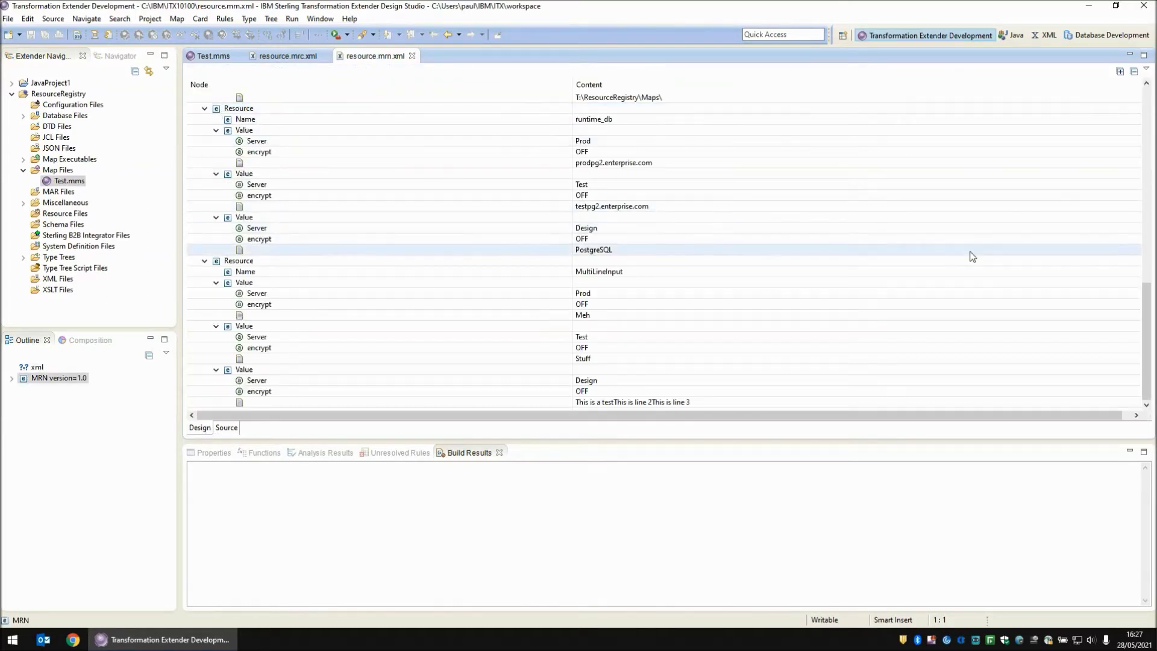
mouse_move(1146, 348)
left_mouse_down()
mouse_move(1145, 201)
mouse_move(1145, 349)
left_mouse_up()
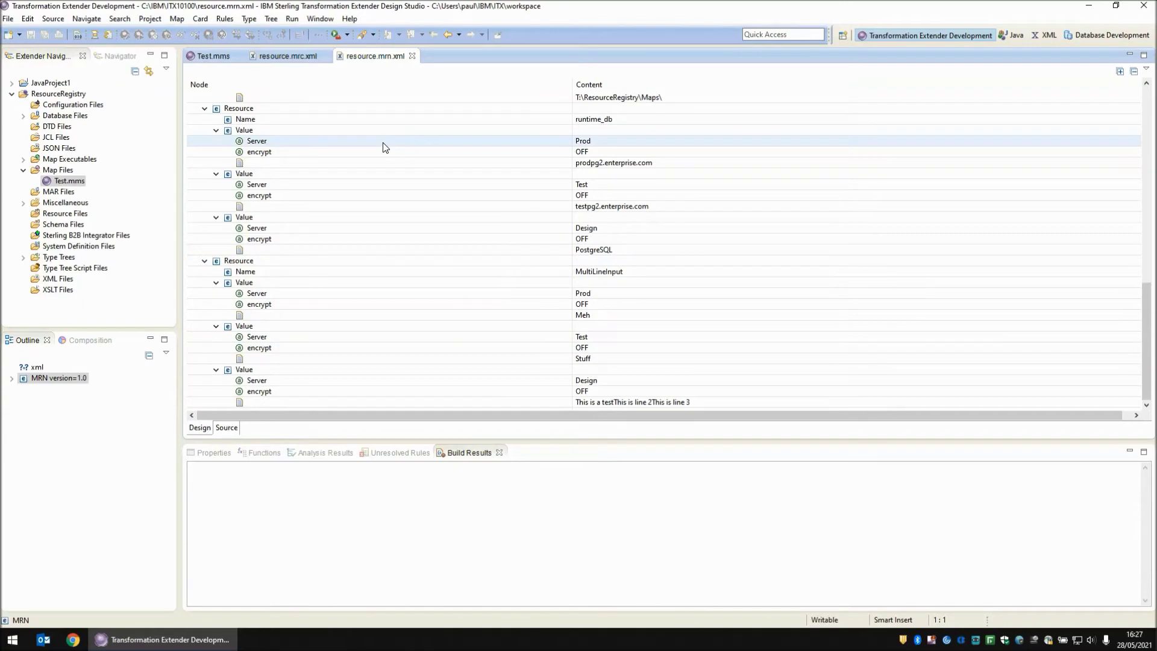
left_click(226, 429)
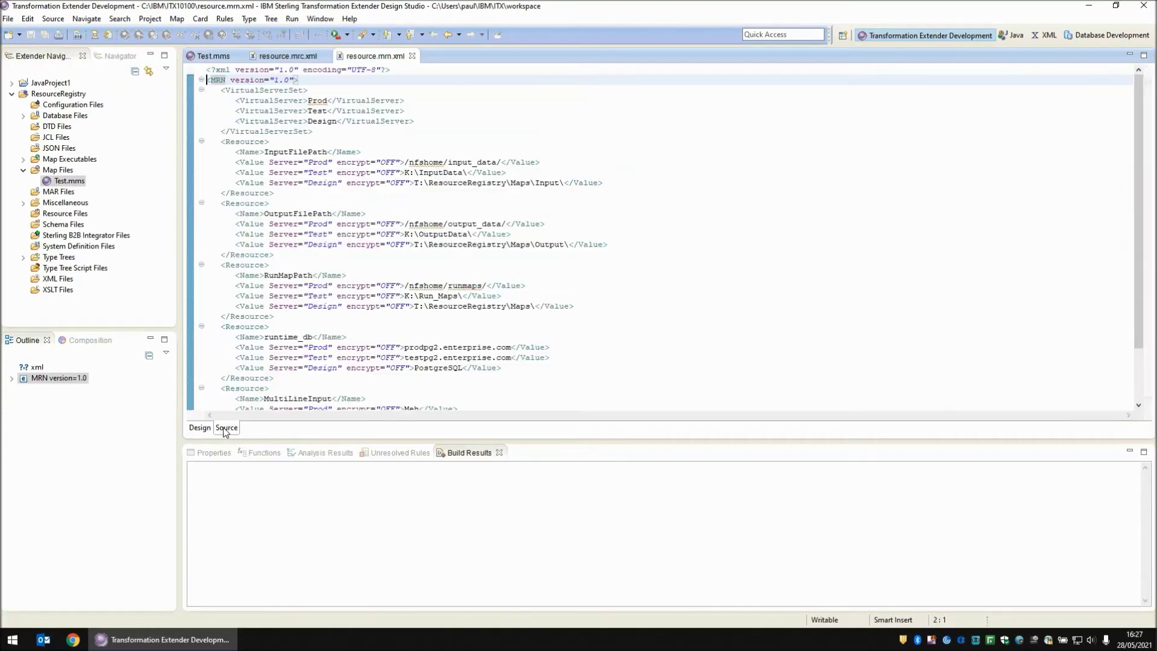
Examine the InputFilePath, OutputFilePath and RunMapPath resources in the XML source, highlighting the latter two names.
left_click(347, 182)
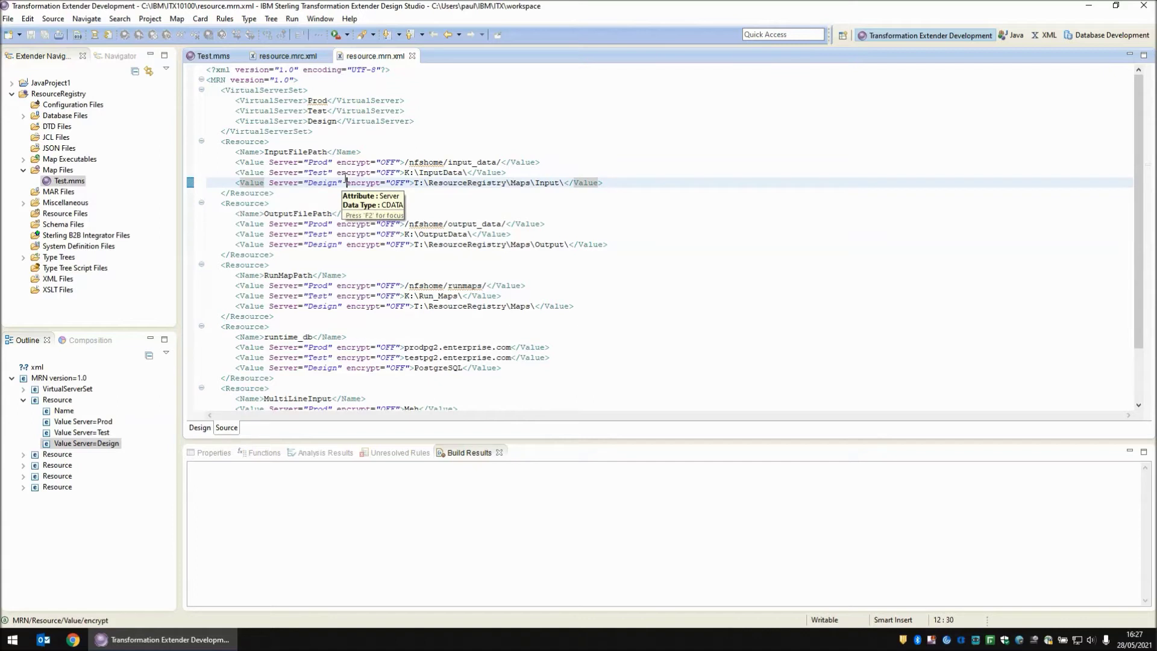
double_click(269, 214)
left_click_drag(268, 276, 309, 276)
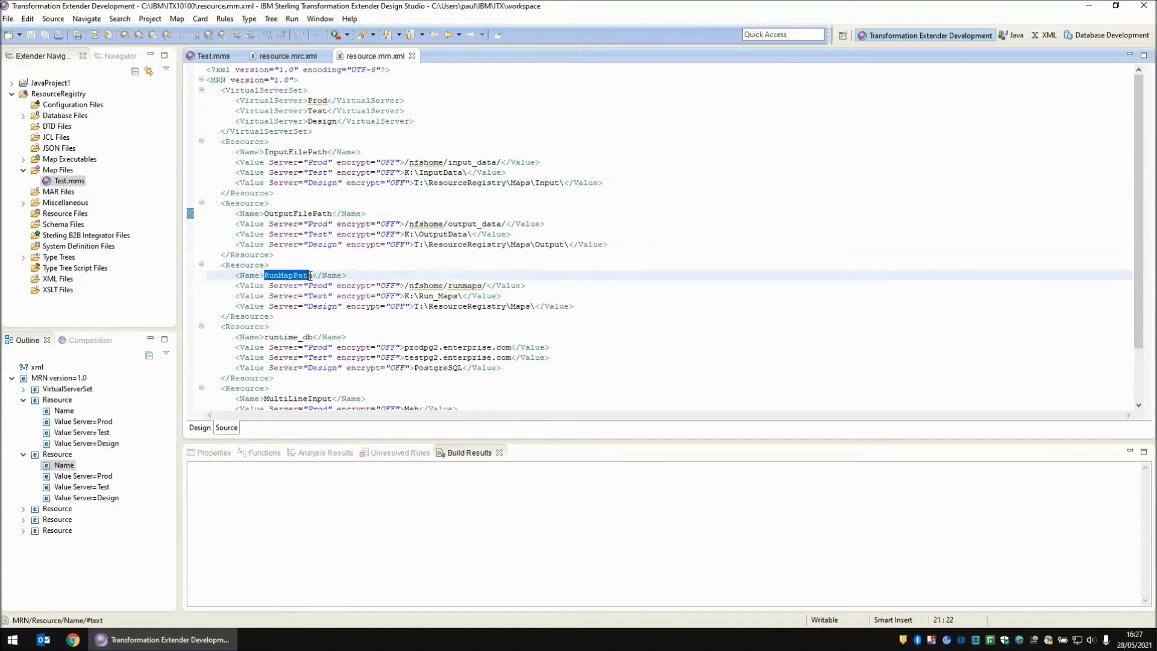
Examine the runtime_db and MultiLineInput resources in the resource.mrn.xml source, highlighting both names.
left_click_drag(266, 337, 318, 336)
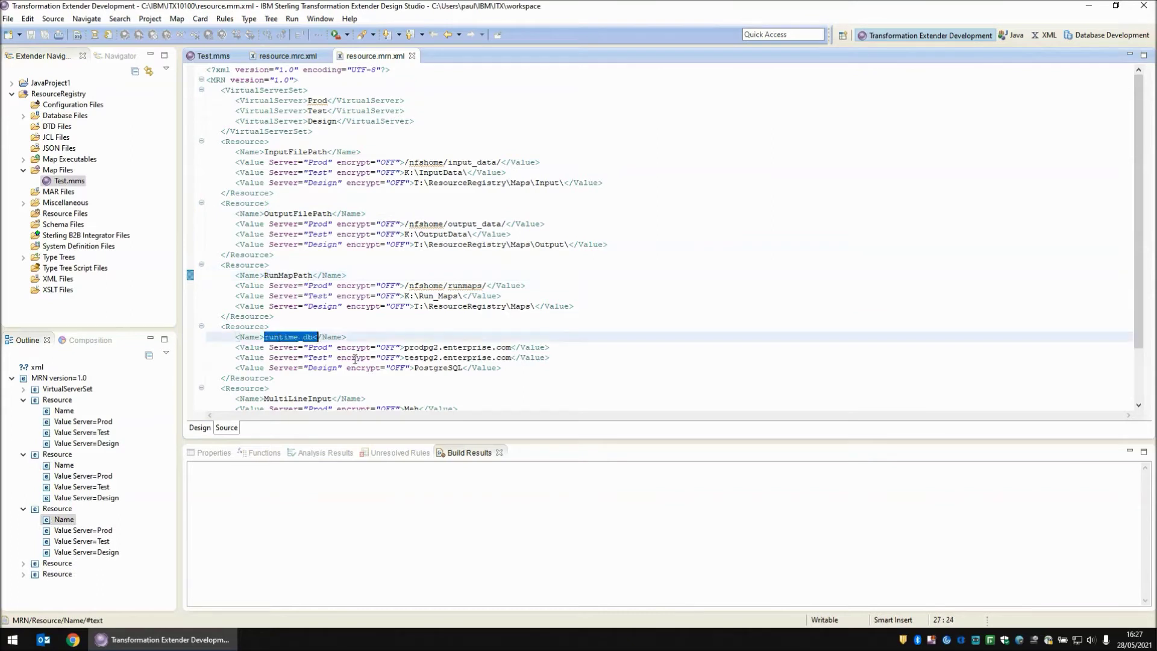
scroll(366, 363, "down", 1)
scroll(367, 362, "down", 1)
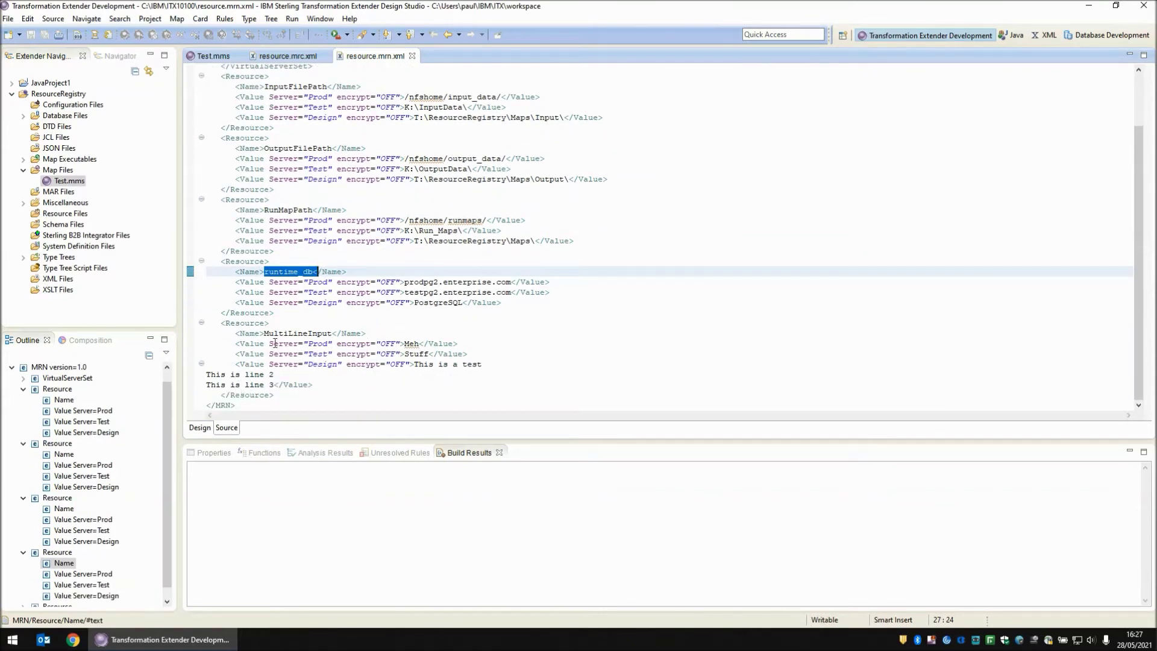
left_click(266, 334)
left_click_drag(265, 334, 334, 333)
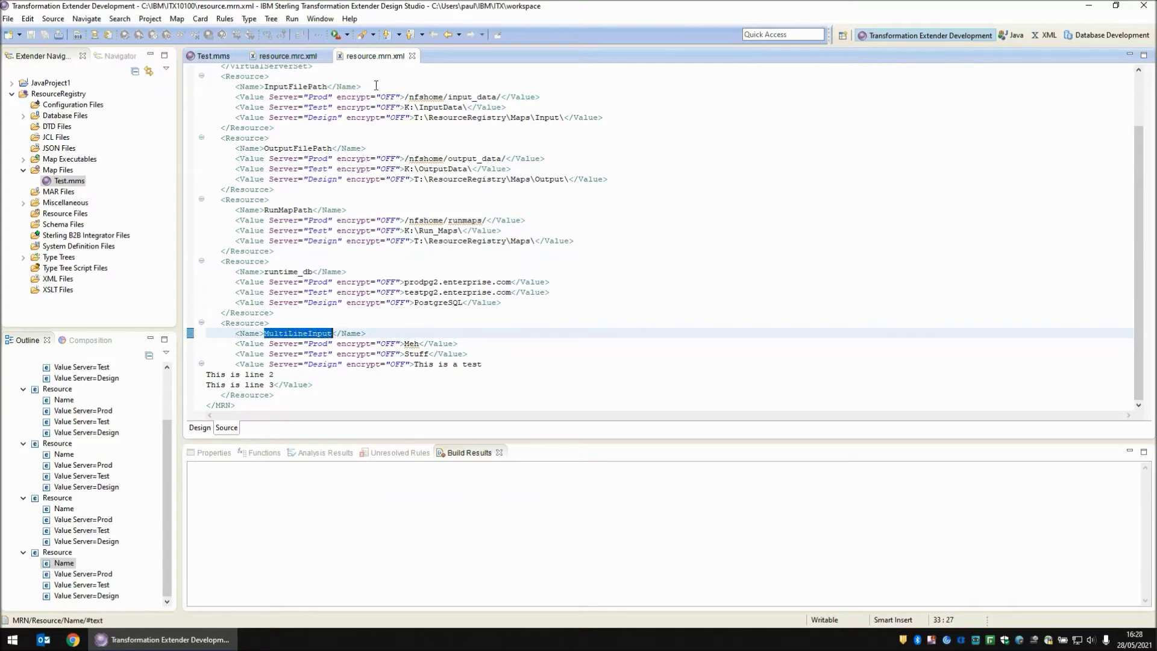
Open Test1.log from the ResourceRegistry project's Miscellaneous files, delete its entire contents and save the empty file.
left_click(221, 61)
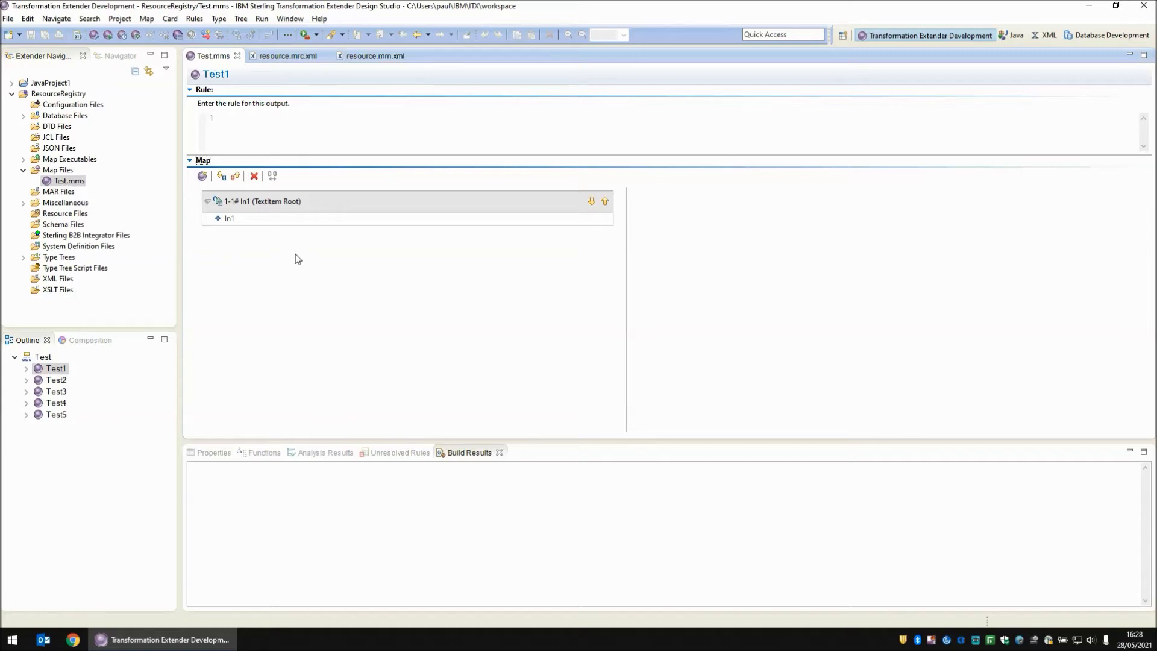
left_click(23, 202)
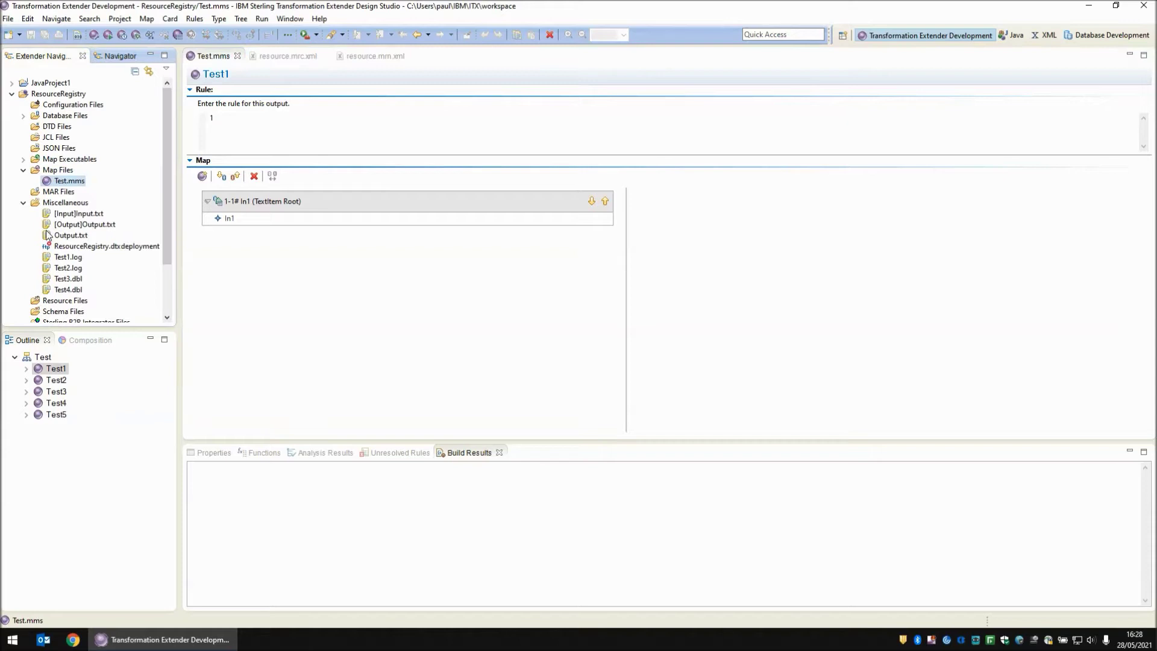
double_click(67, 257)
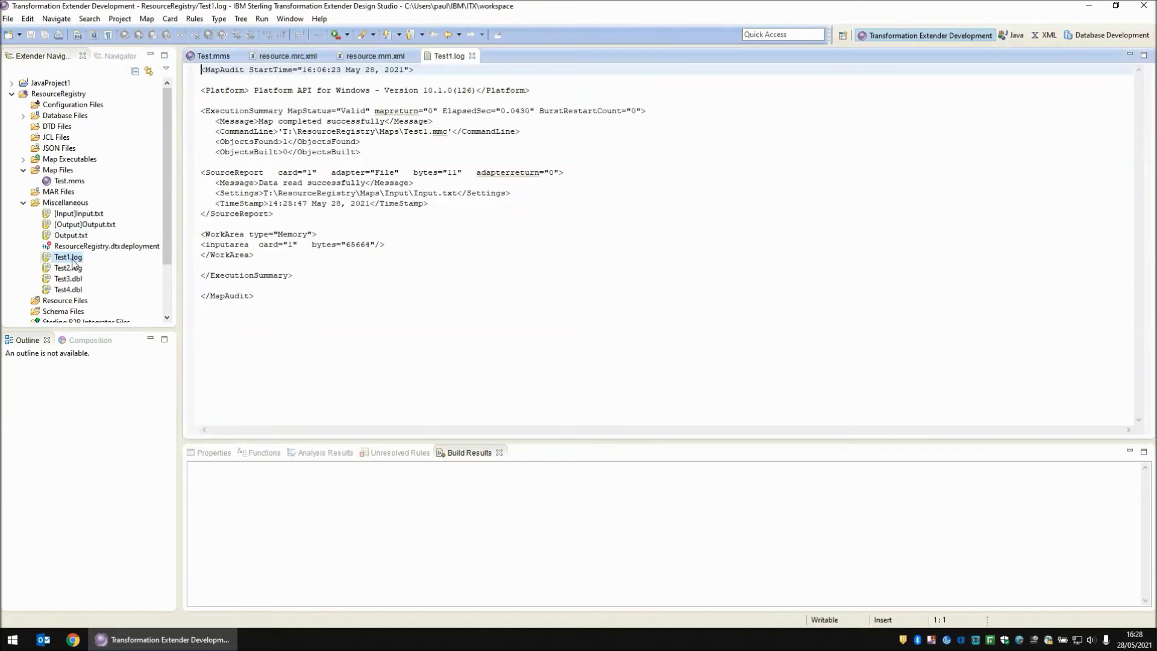
left_click(330, 246)
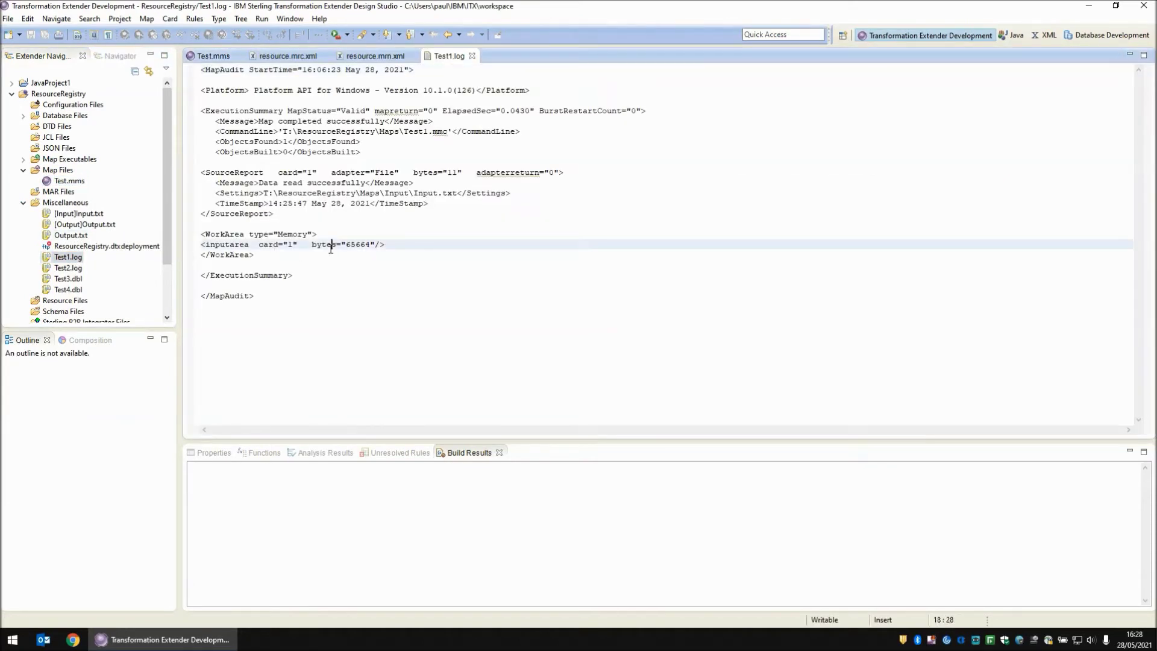
key("ctrl+a")
key("Delete")
key("ctrl+s")
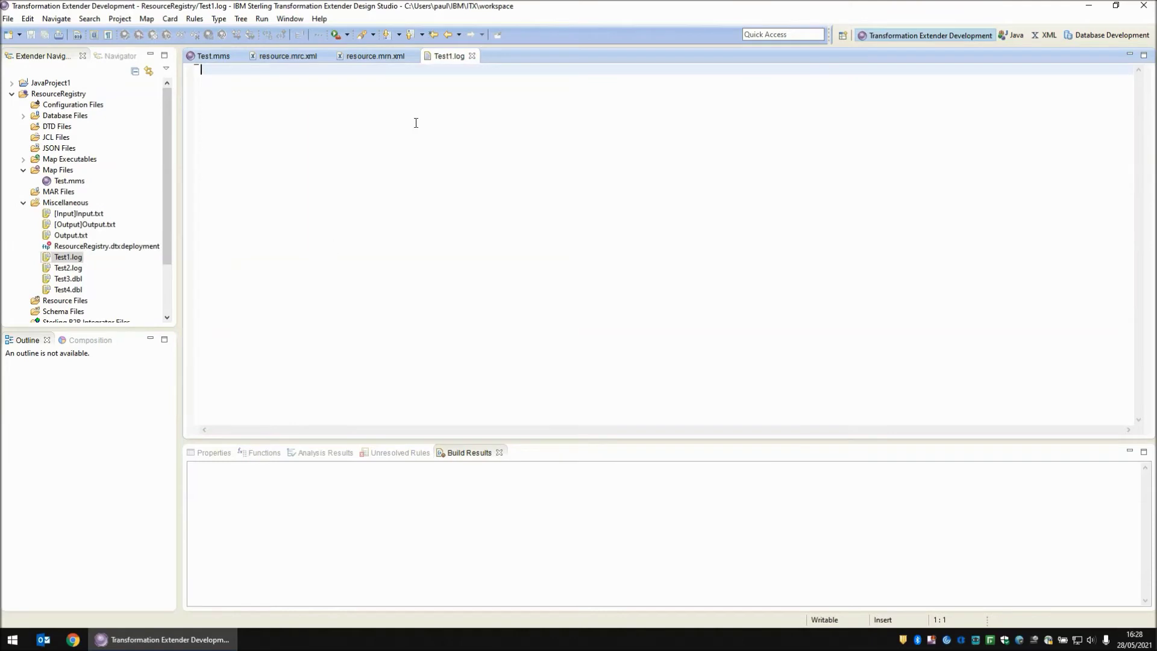
Place the Test1.log editor side by side with the map editor, and run the Test1 map.
left_click_drag(449, 57, 1064, 233)
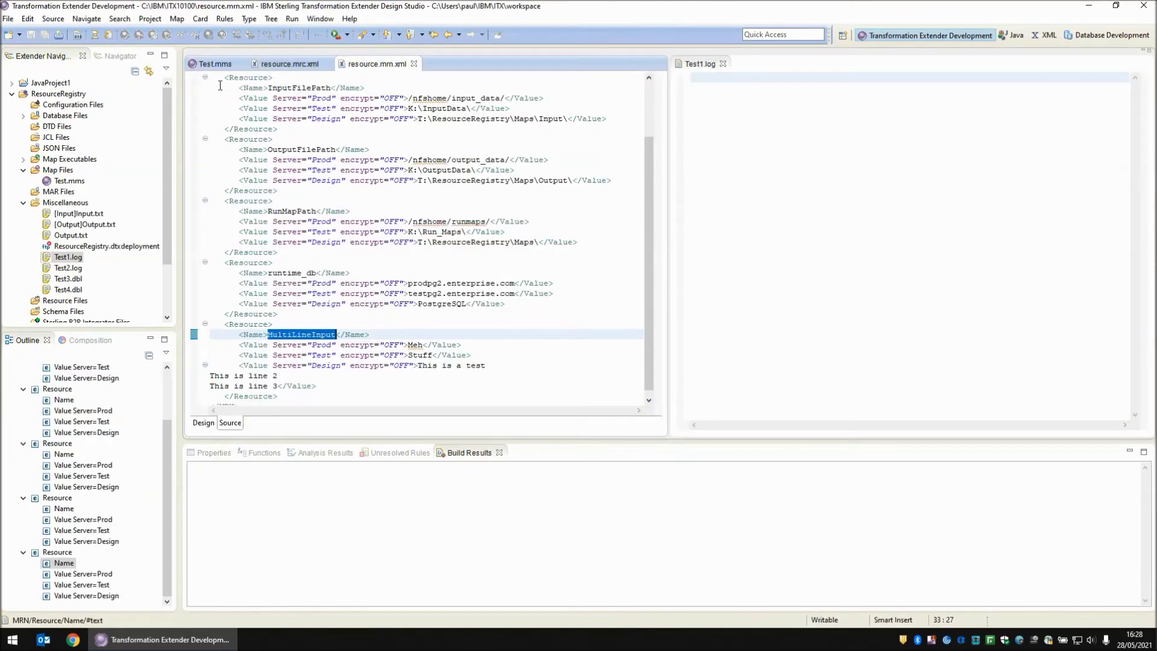
left_click(215, 63)
key("ctrl+r")
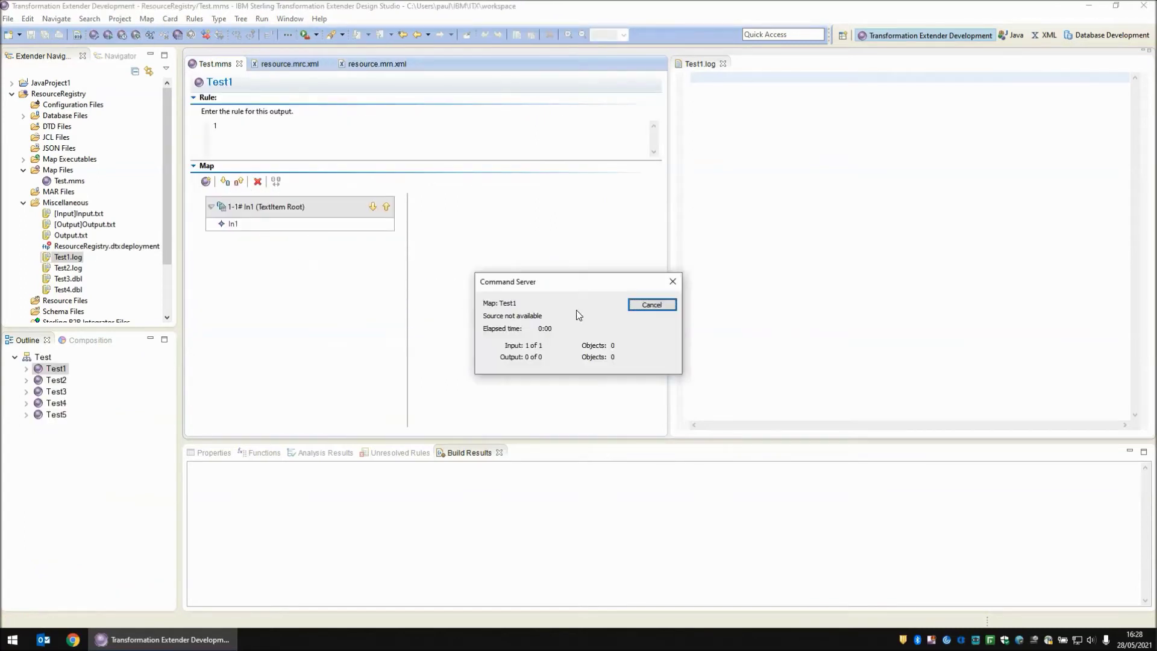
left_click(645, 306)
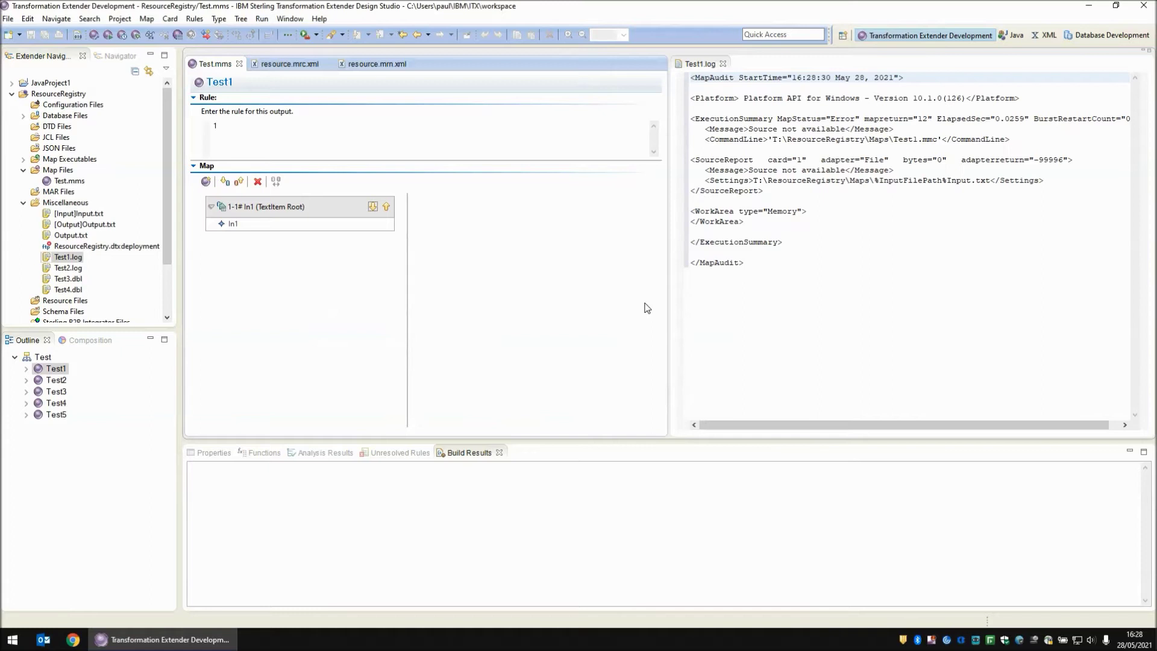
Examine the SourceReport message and Settings path in Test1.log, highlighting the %InputFilePath% alias.
left_click_drag(750, 172, 846, 170)
double_click(756, 180)
left_click_drag(759, 180, 991, 180)
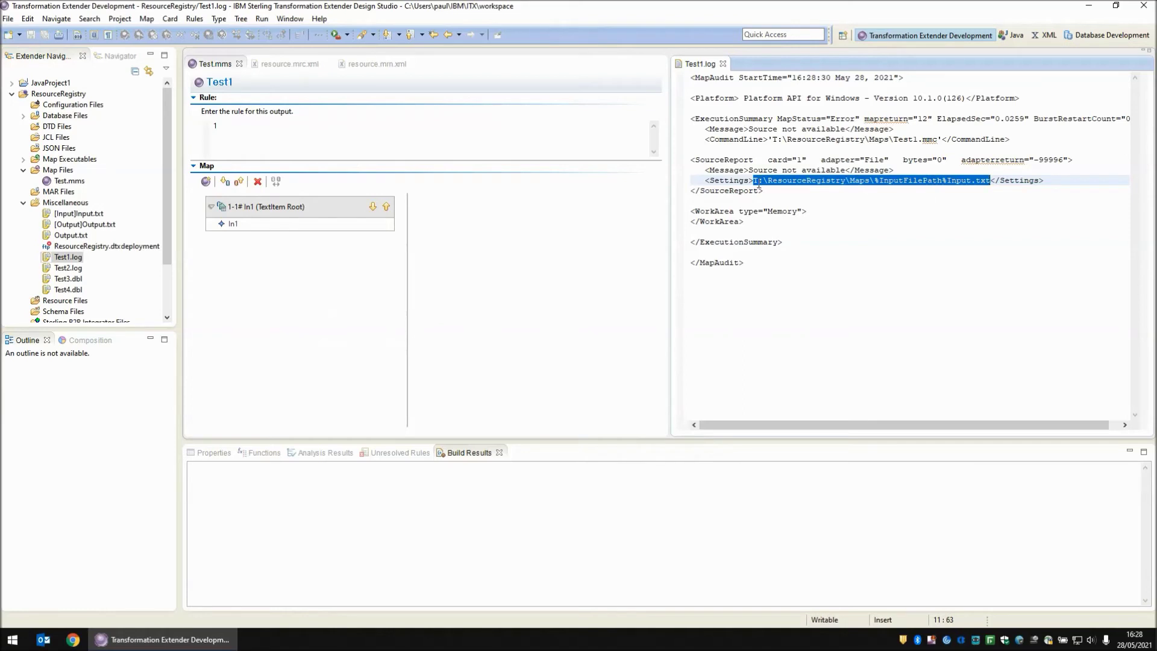
left_click_drag(754, 180, 948, 180)
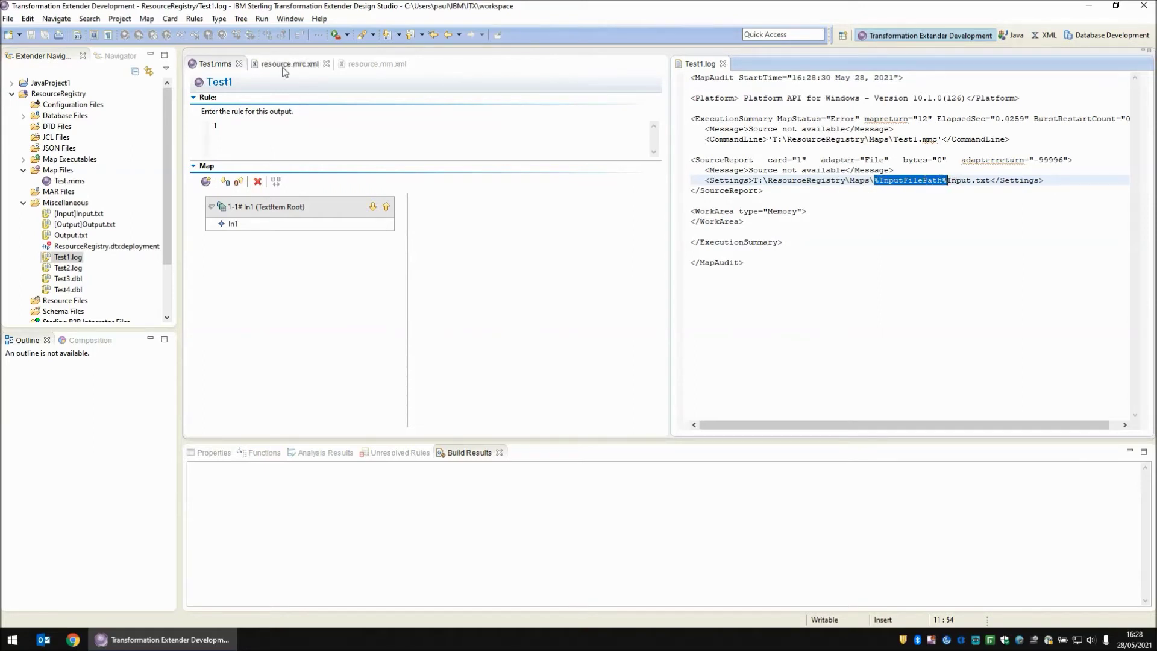
Set the map Run Options configuration file to resource.mrc from the ITX10100 folder in the preferences.
left_click(289, 19)
left_click(312, 197)
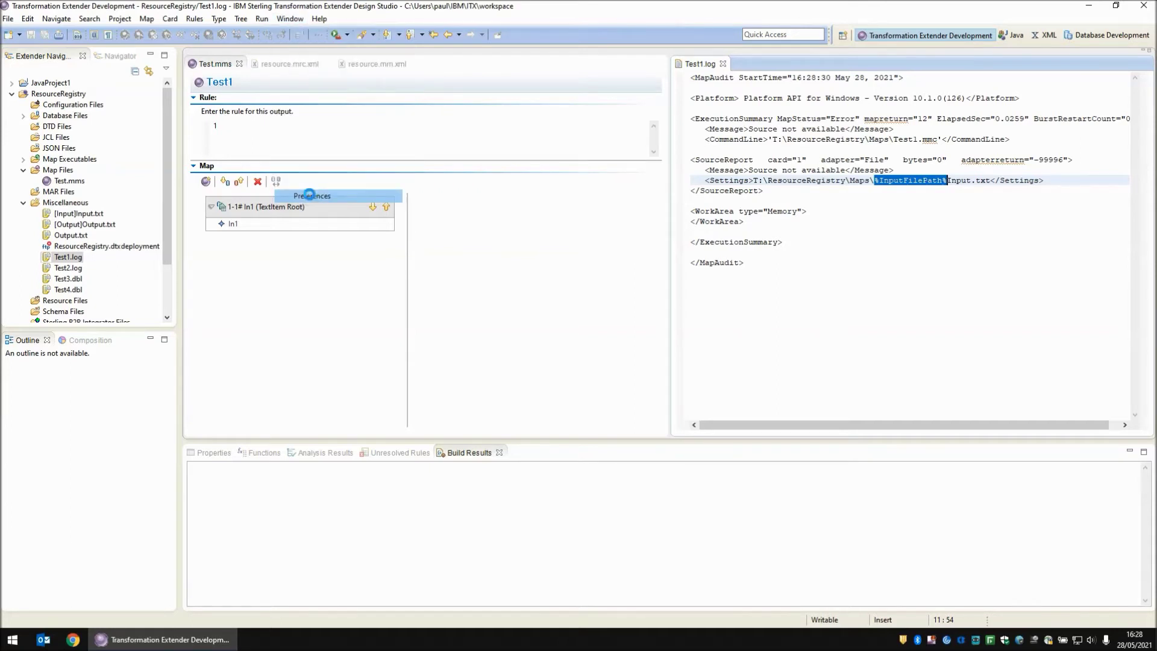
left_click(246, 209)
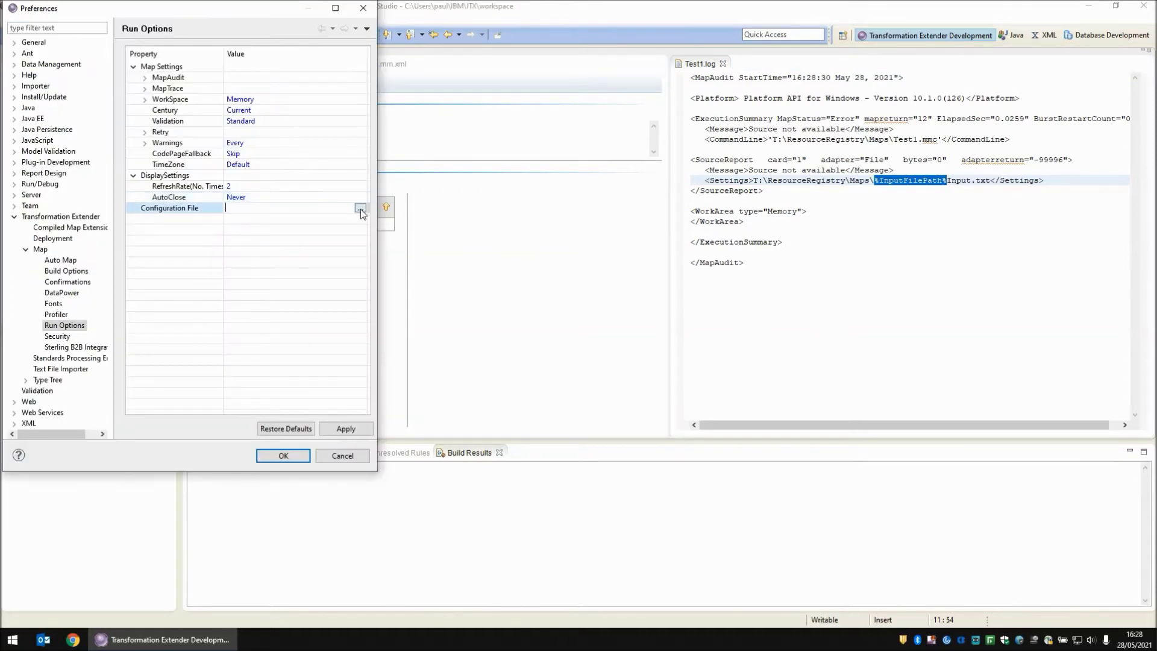
left_click(360, 208)
left_click_drag(570, 172, 570, 292)
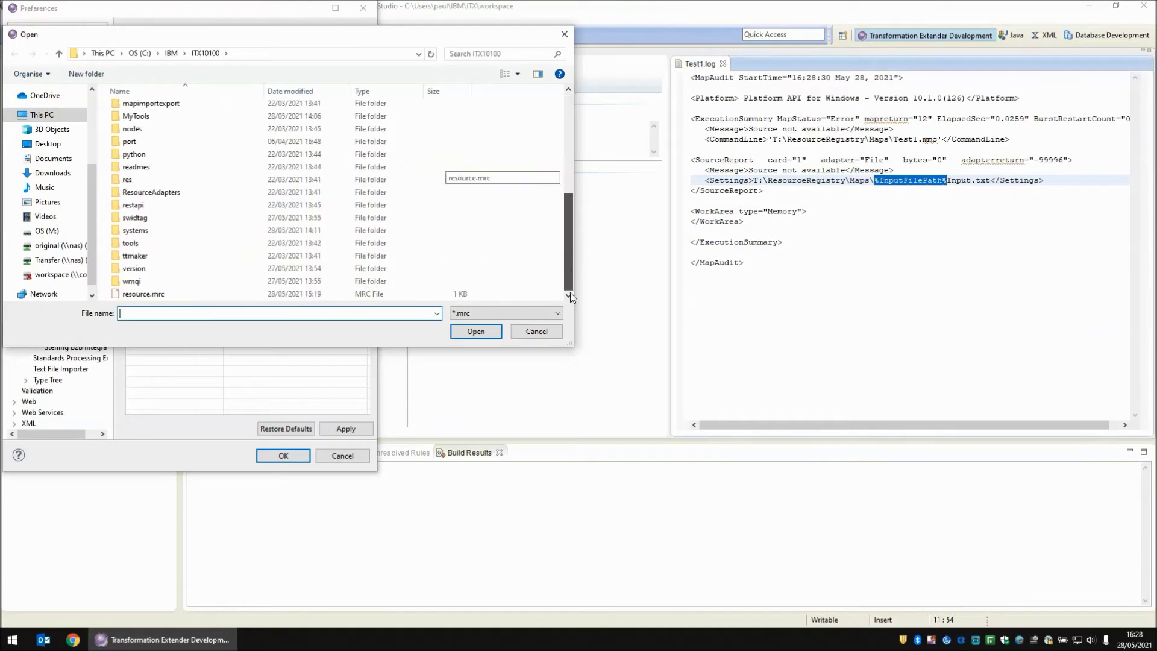
double_click(145, 294)
left_click(281, 456)
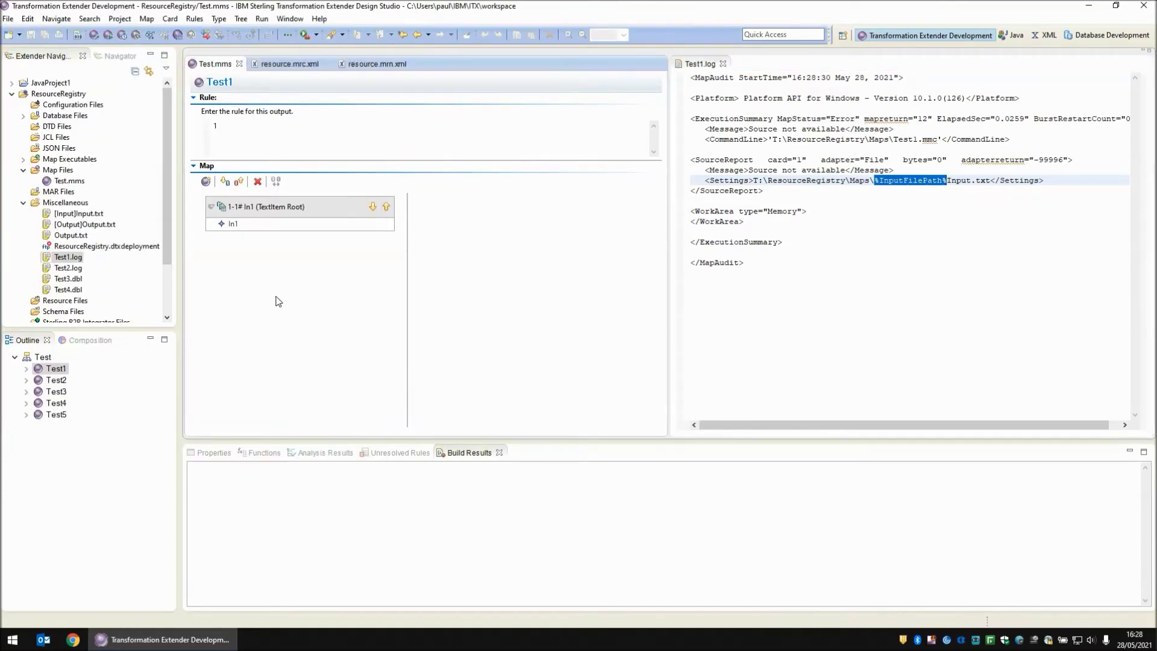
Rerun the Test1 map and highlight the input directory in the Settings line of Test1.log.
left_click(108, 35)
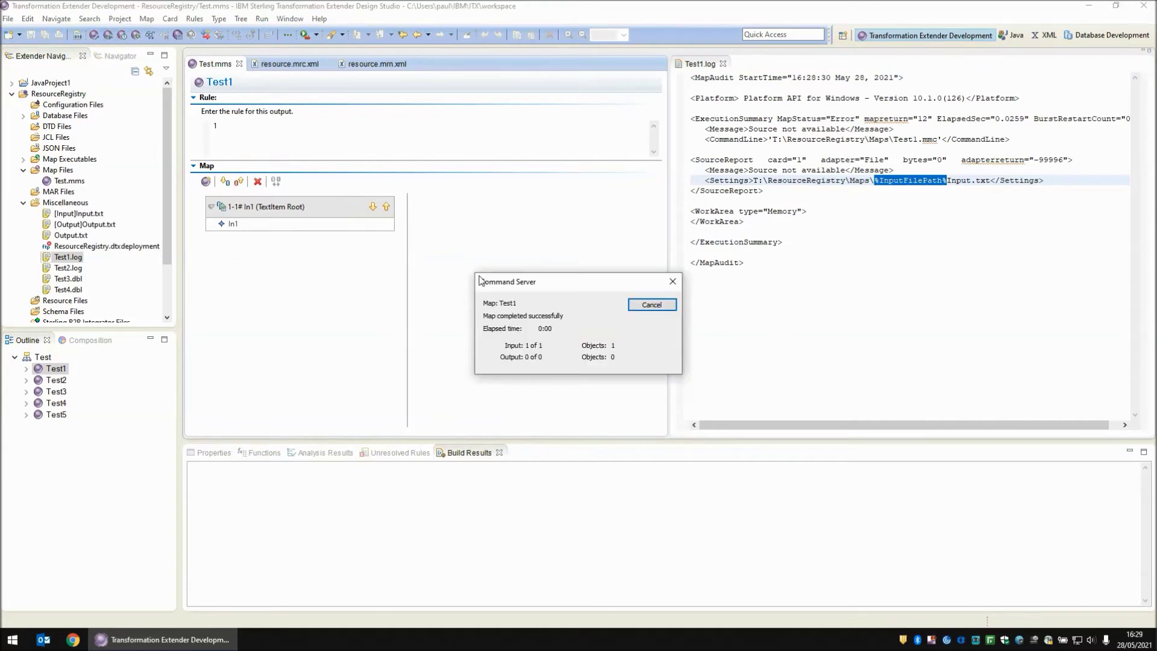
left_click(632, 306)
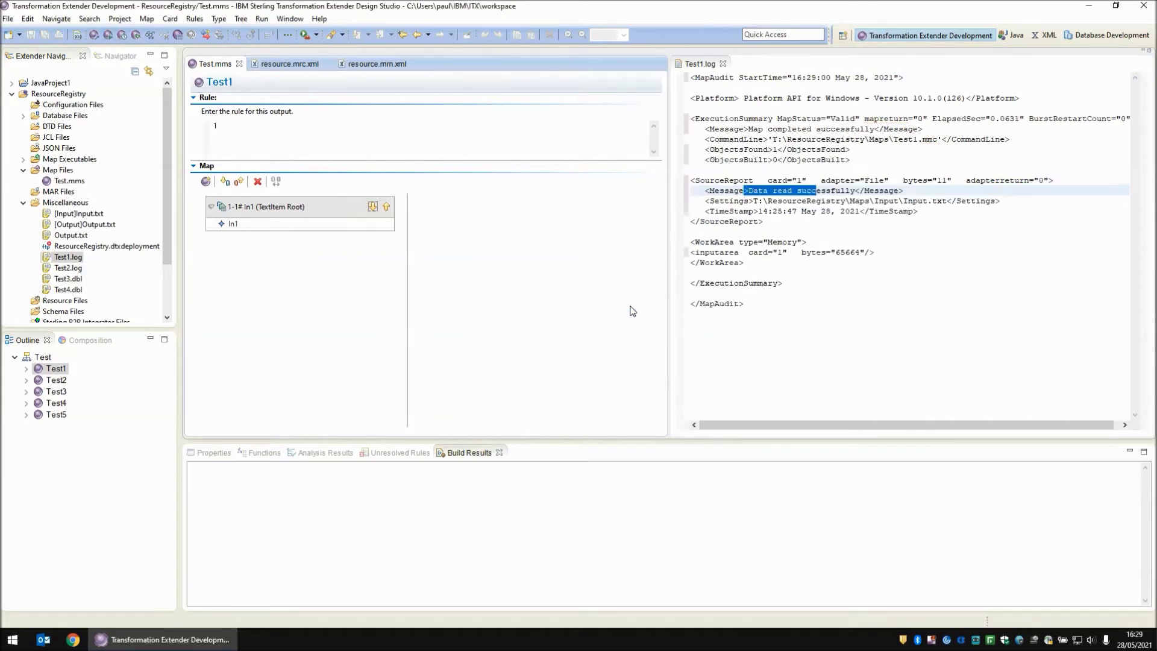
left_click_drag(753, 201, 948, 200)
left_click_drag(753, 200, 903, 202)
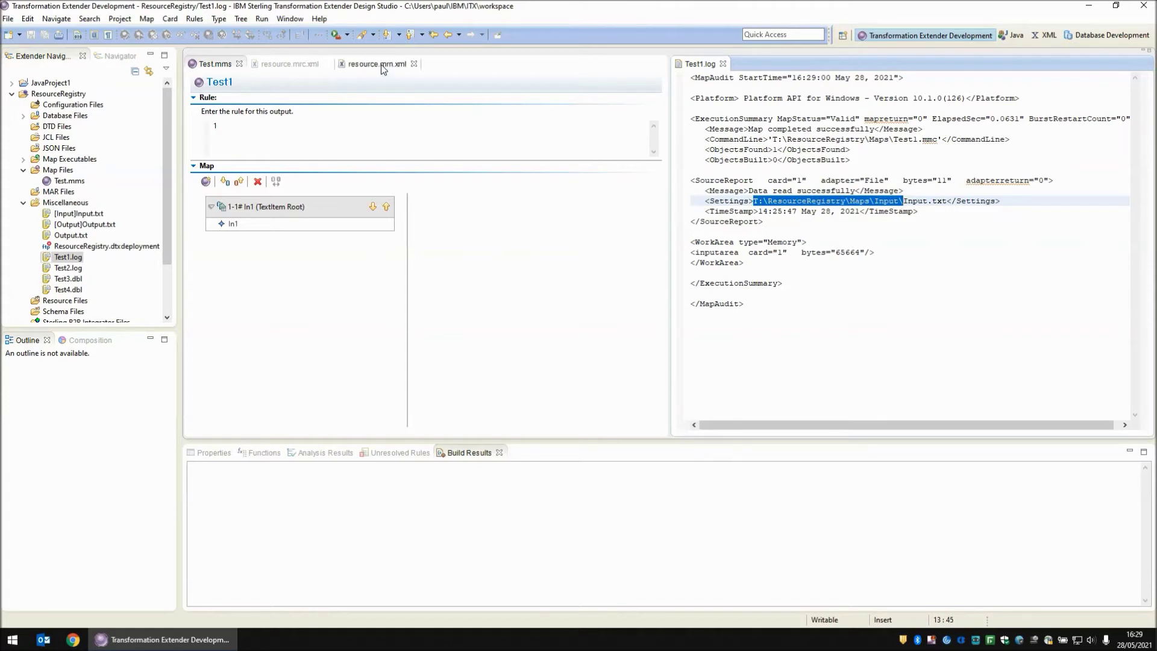
Check the FilePath of input card In1 against the InputFilePath resource and its Design value in resource.mrn.xml.
double_click(283, 210)
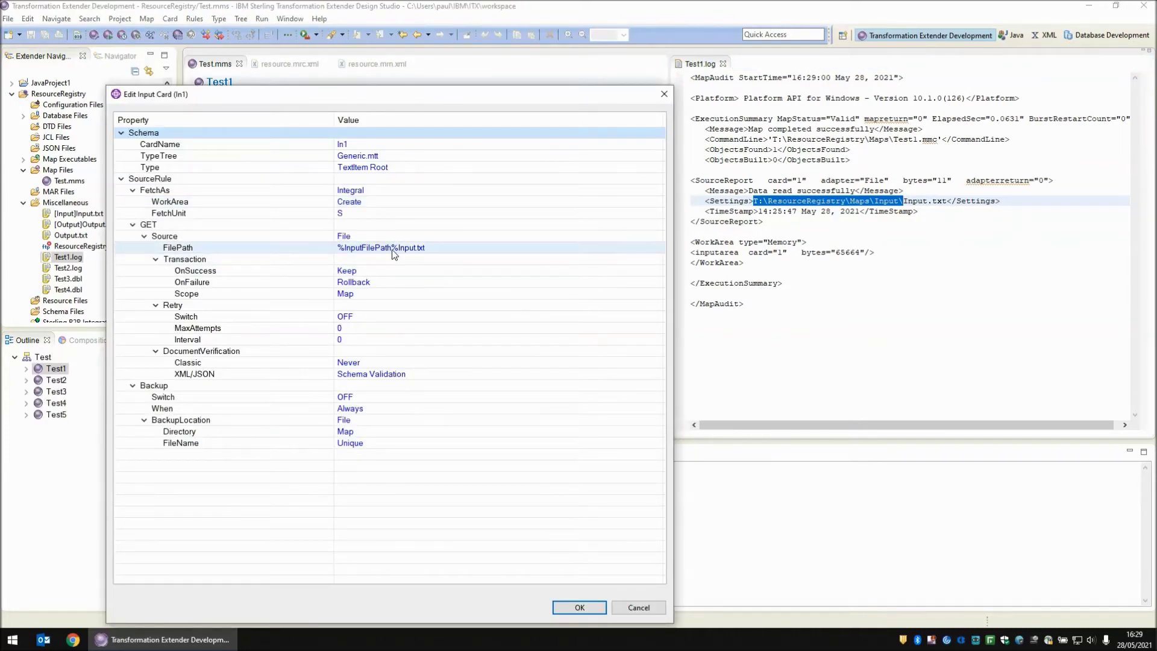
left_click(626, 609)
left_click(374, 63)
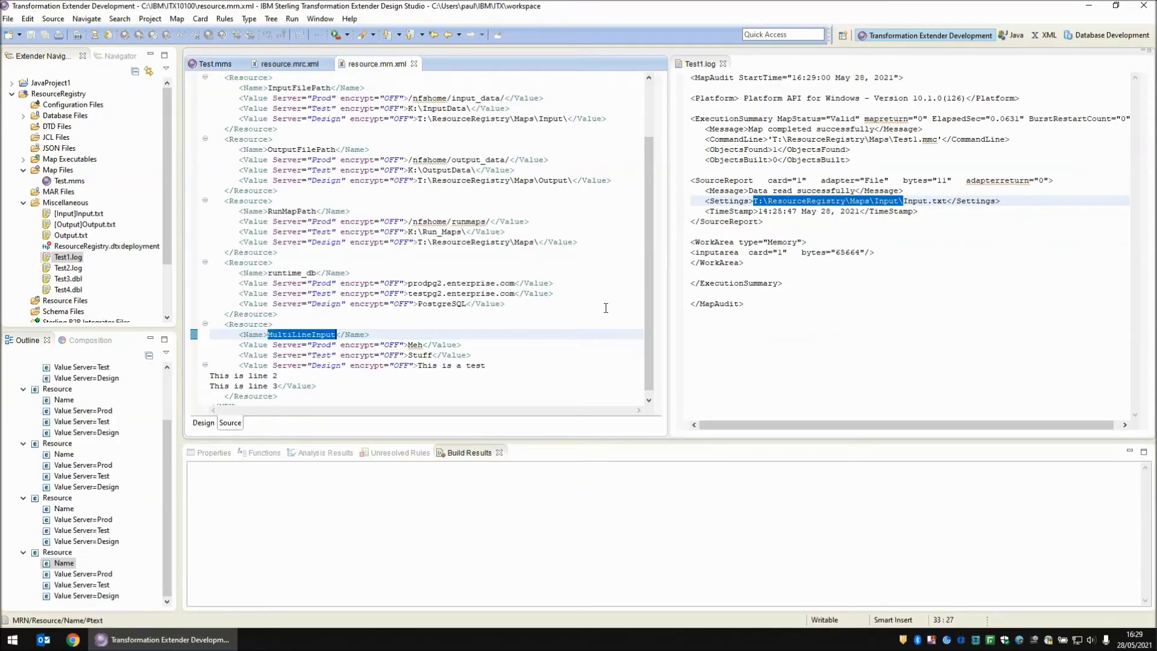
left_click_drag(649, 304, 649, 250)
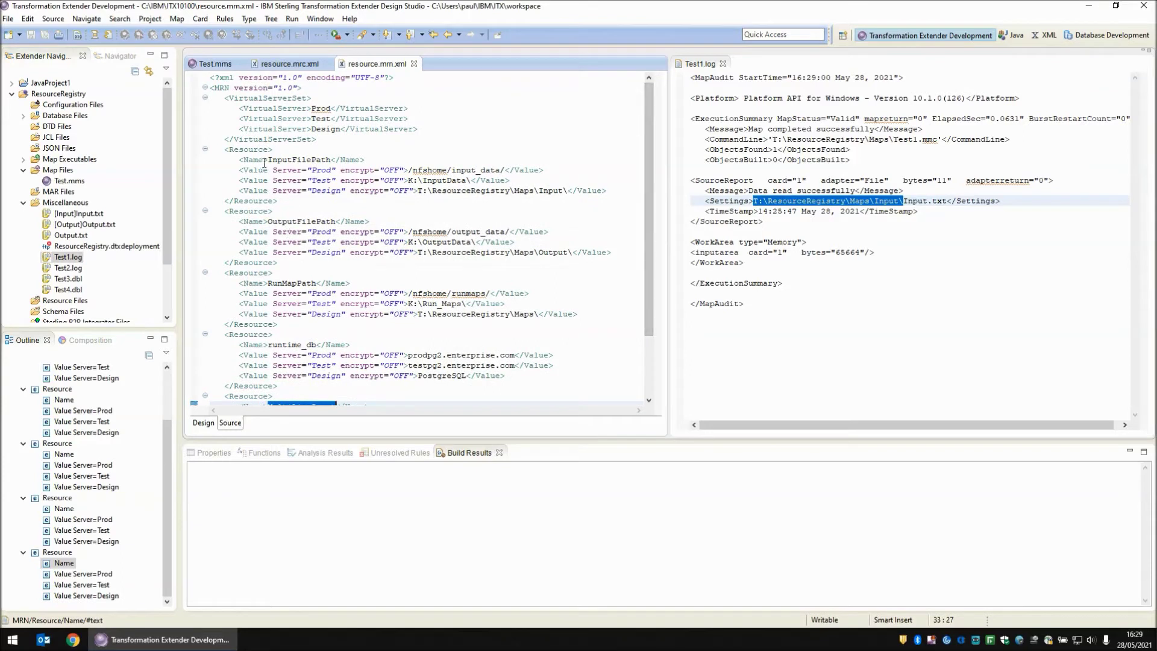
left_click_drag(267, 160, 331, 160)
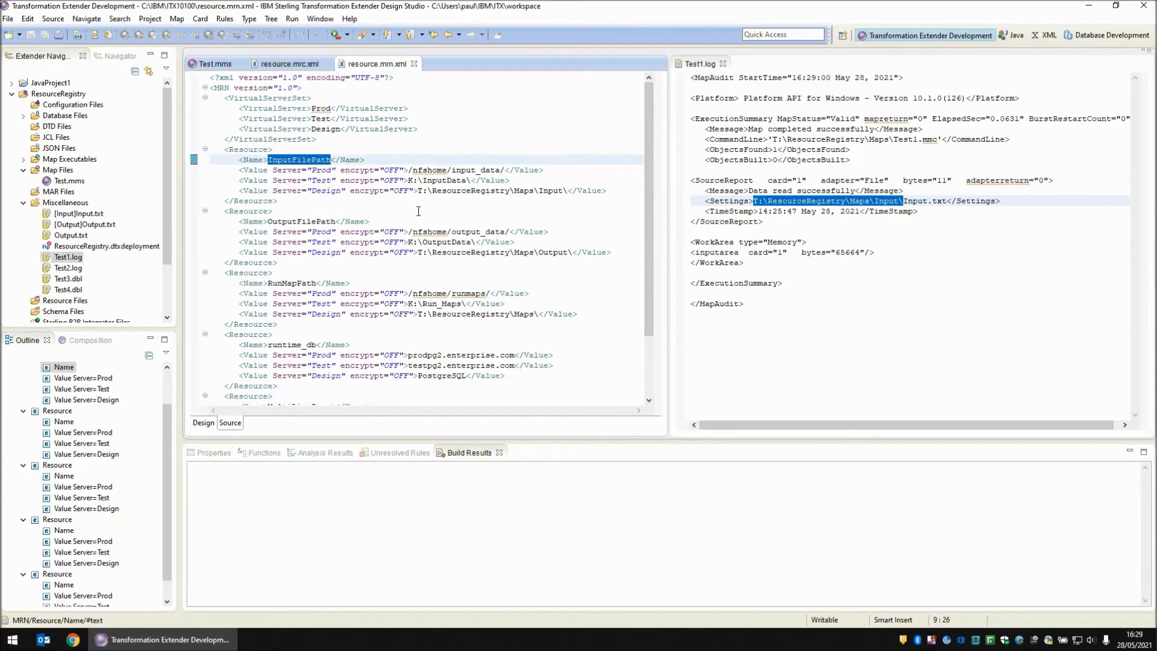
left_click_drag(418, 190, 569, 193)
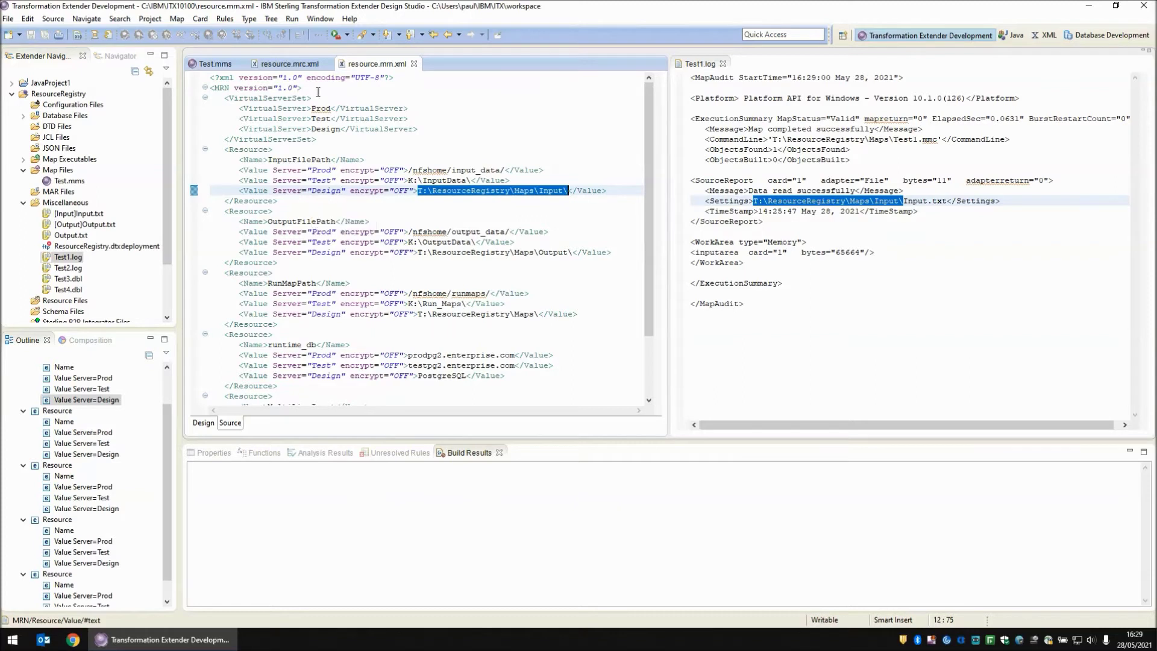
Examine the ActiveVirtualServer value in resource.mrc.xml and the Platform line in Test1.log.
left_click(306, 70)
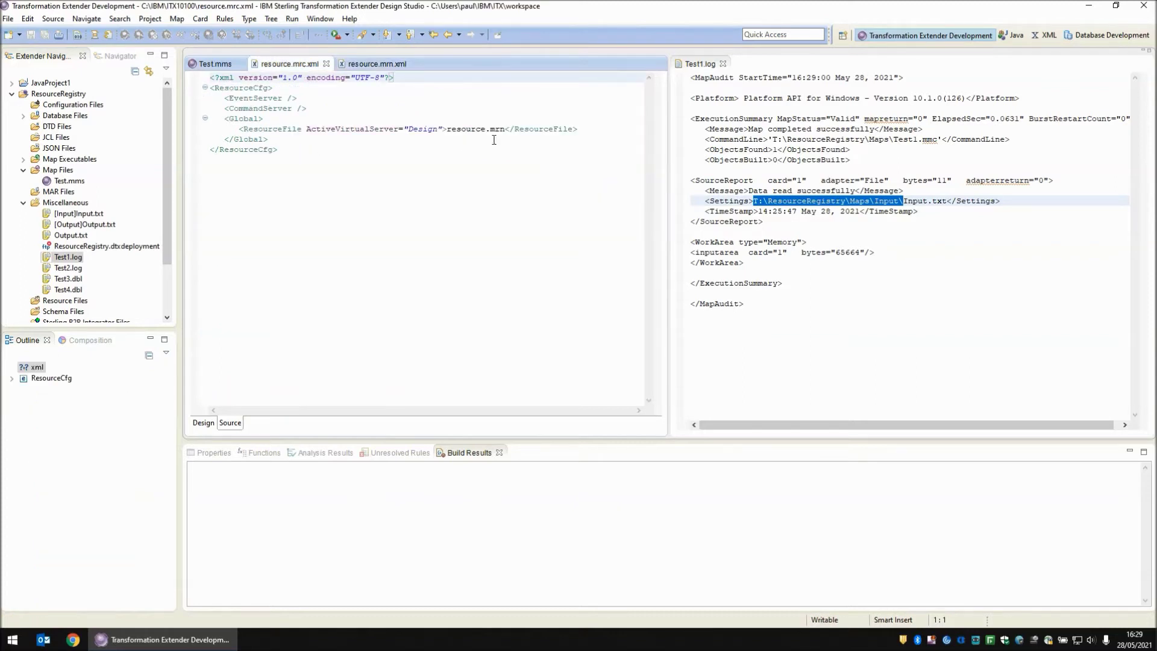
double_click(410, 130)
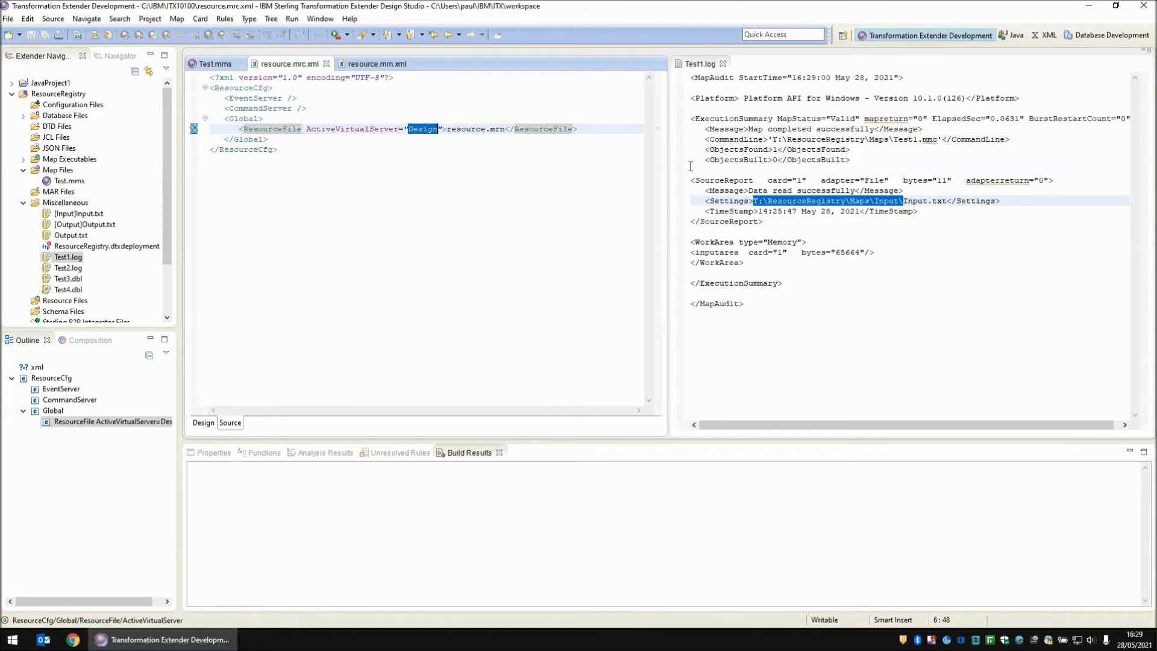
left_click_drag(726, 97, 869, 95)
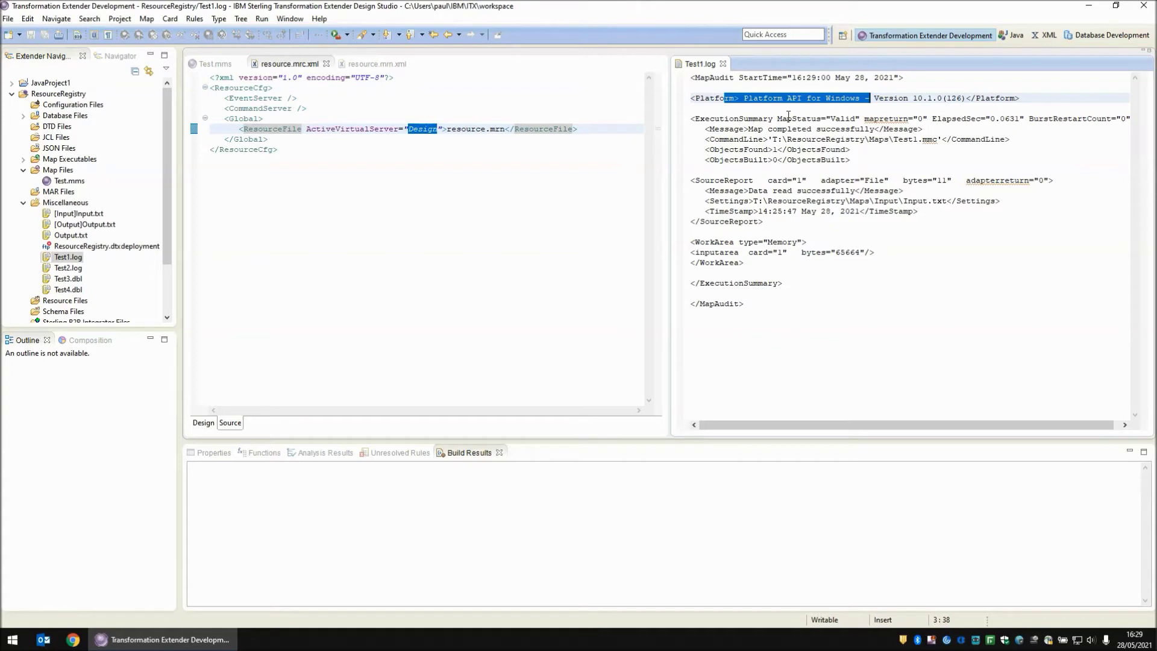
Display the Test2 map and check the target FilePath of its output card Out, leaving the card unchanged.
left_click(215, 64)
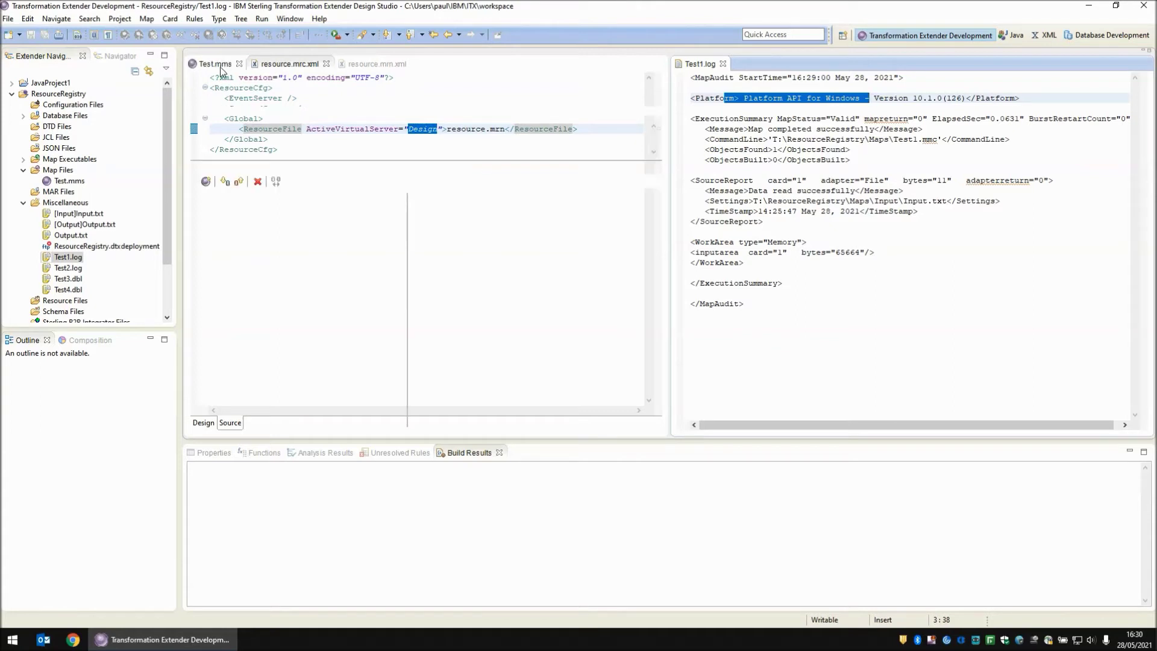
left_click(55, 382)
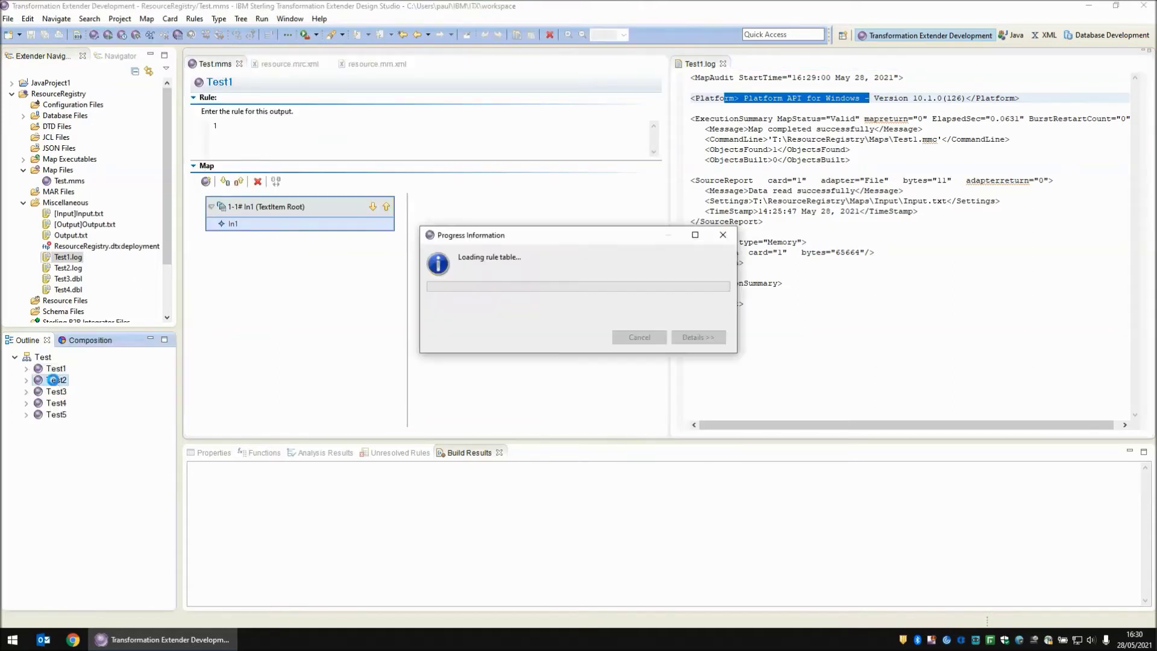
left_click(474, 209)
double_click(474, 209)
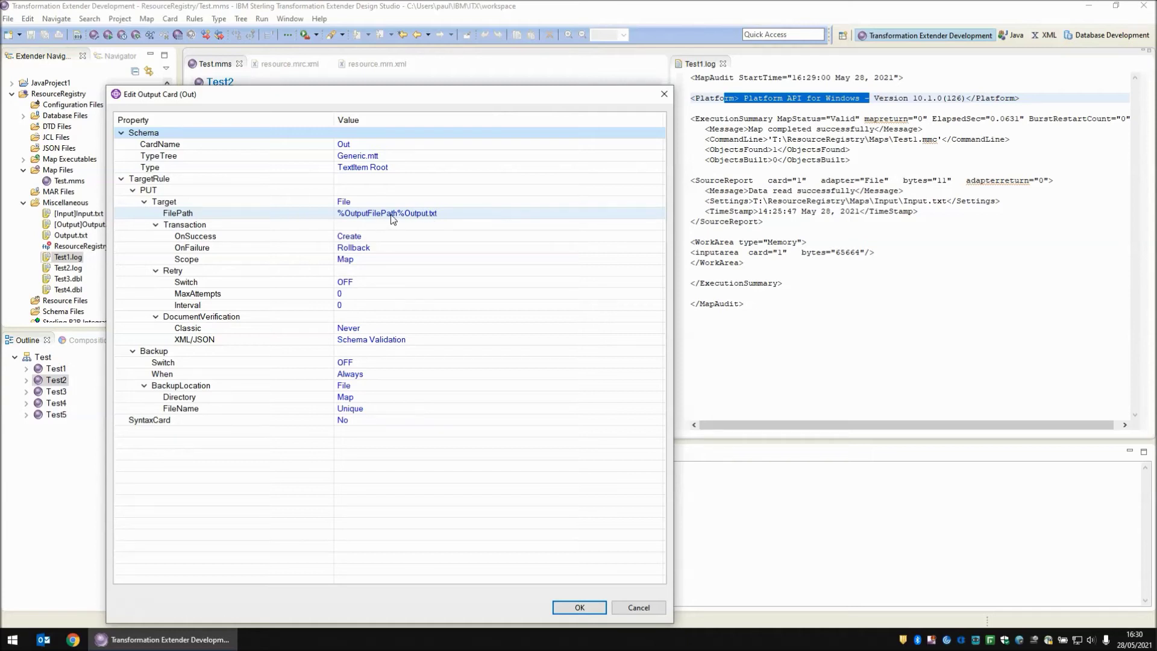
left_click(639, 606)
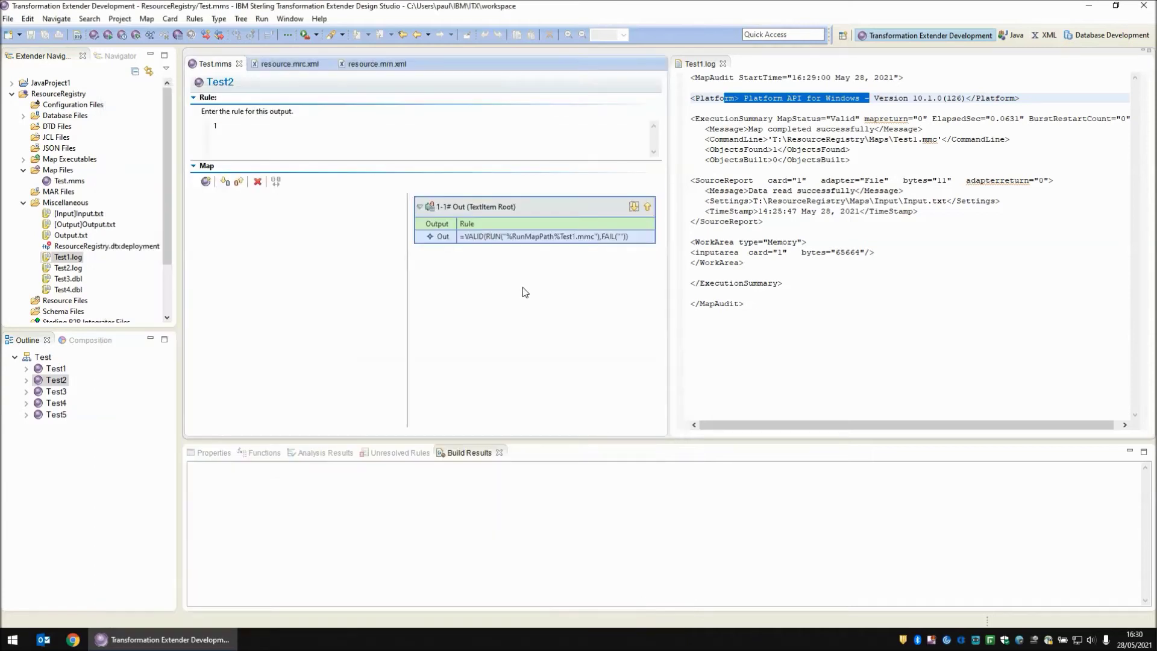
Highlight the %RunMapPath% alias in the Out rule of Test2, and run the Test2 map.
left_click(505, 238)
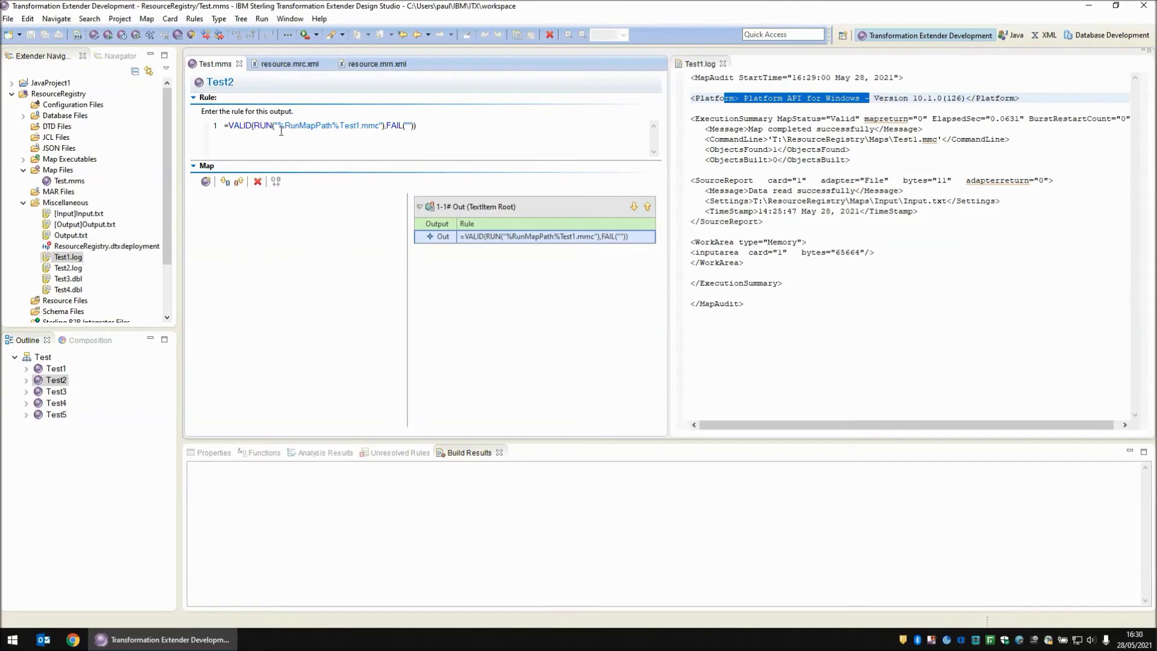
left_click_drag(278, 127, 338, 129)
left_click(493, 312)
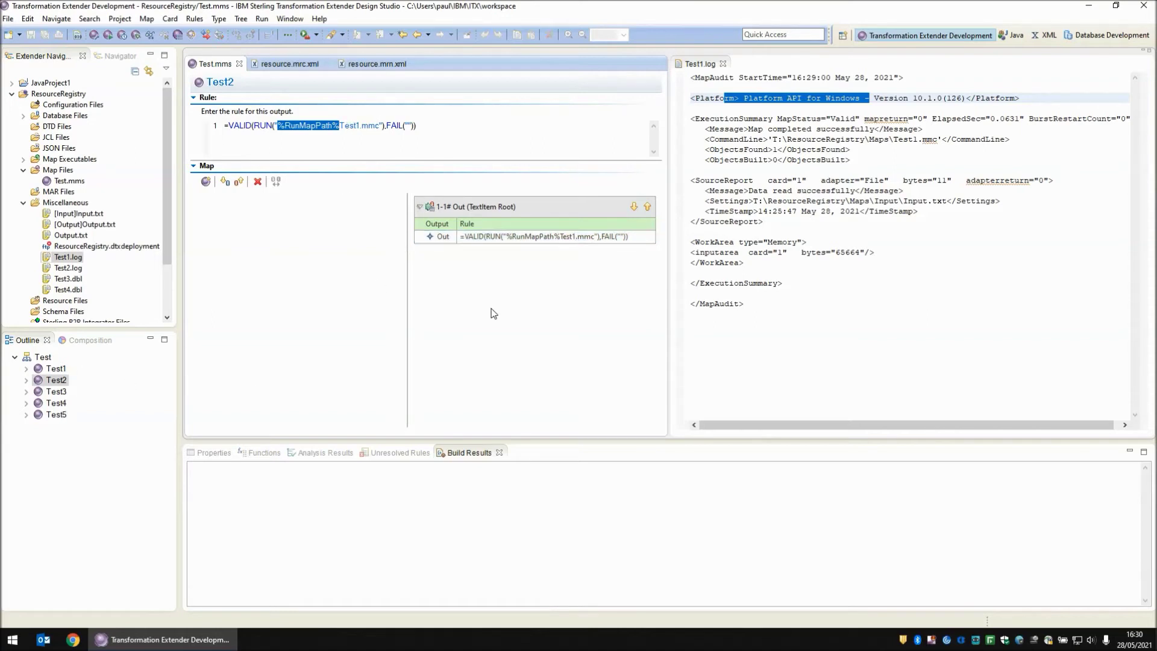
key("ctrl+r")
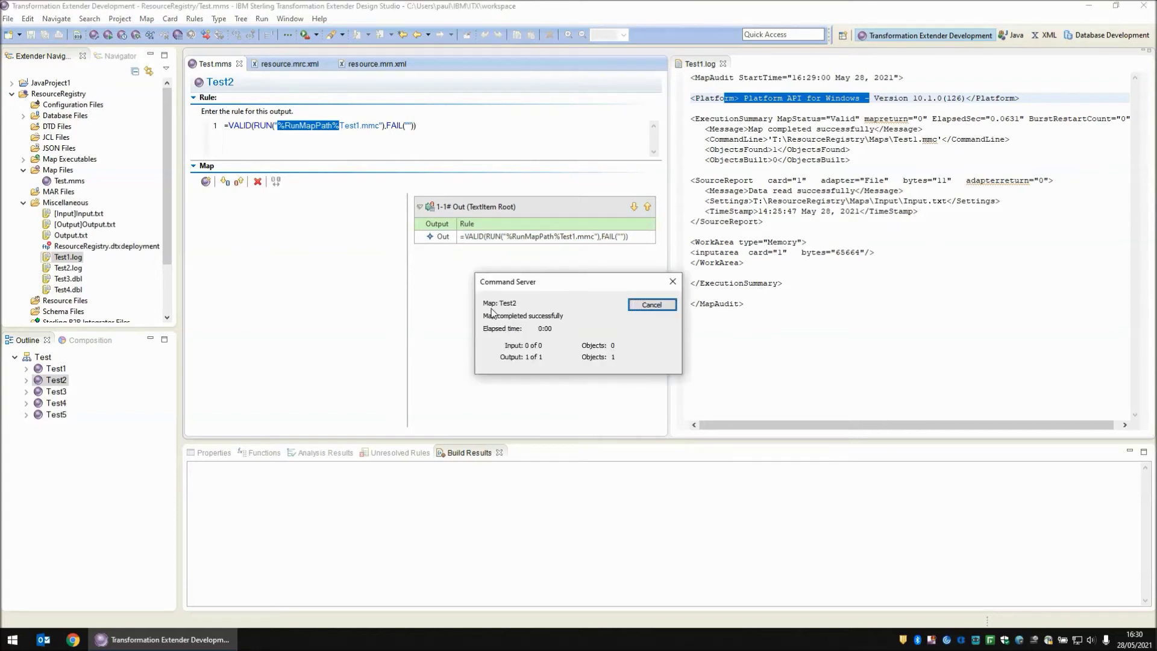
Close the Test2 run status and examine the Platform line in the refreshed Test1.log.
left_click(642, 309)
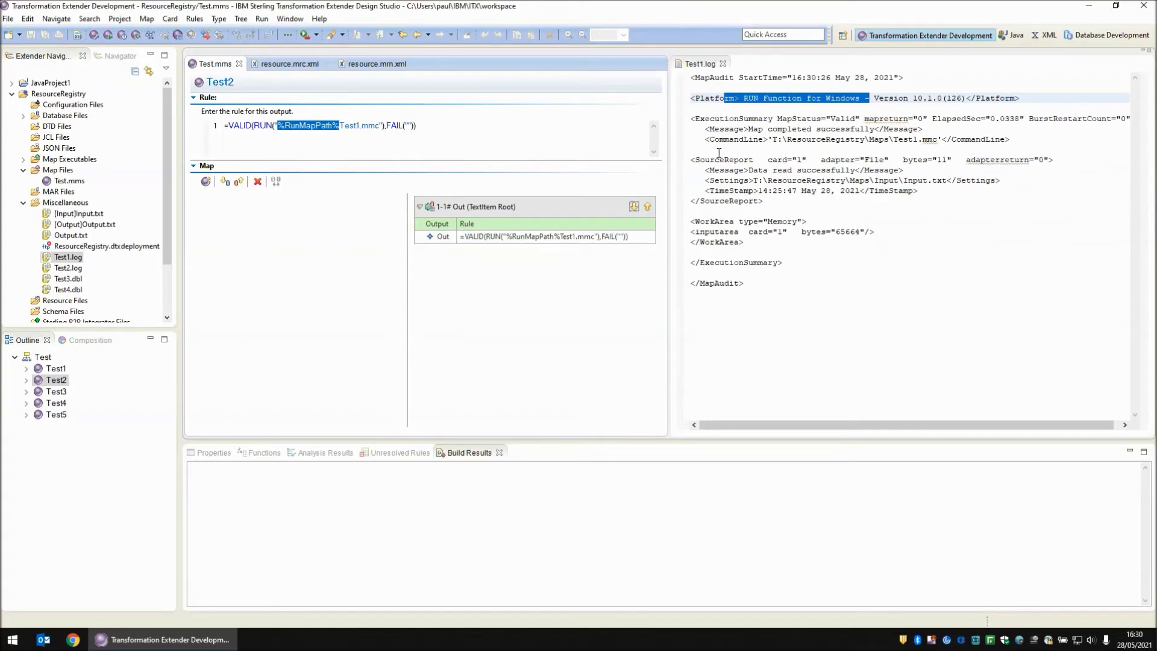
left_click_drag(739, 98, 807, 99)
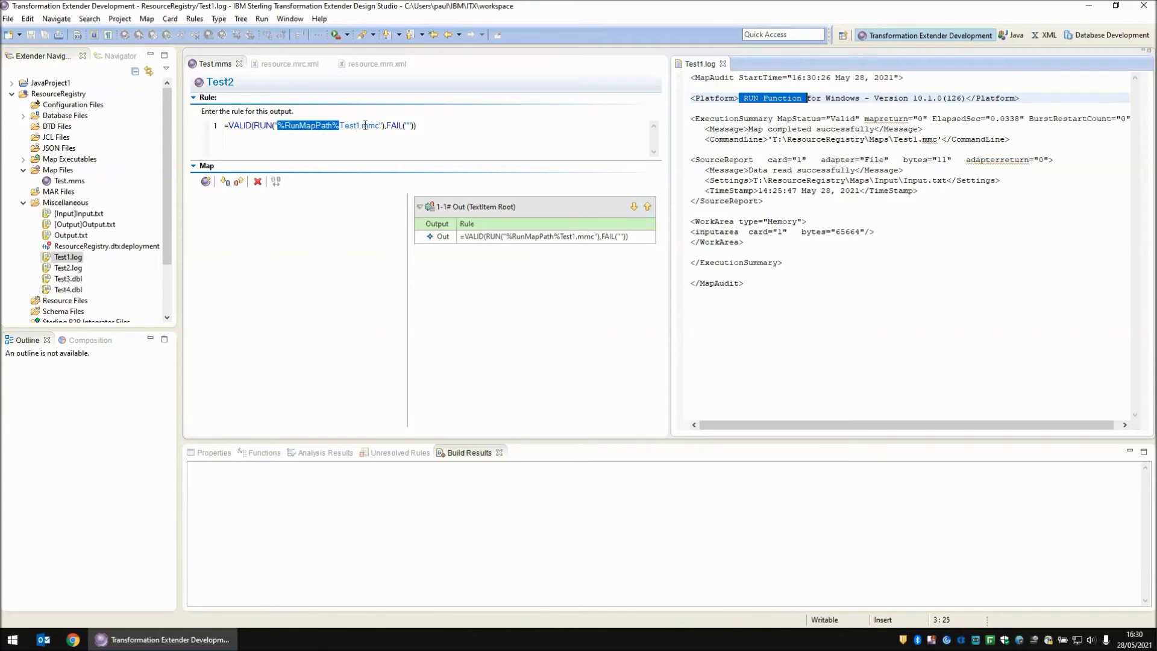
Check the FilePath of Test2's output card Out against the OutputFilePath resource and its Design value in resource.mrn.xml.
double_click(493, 207)
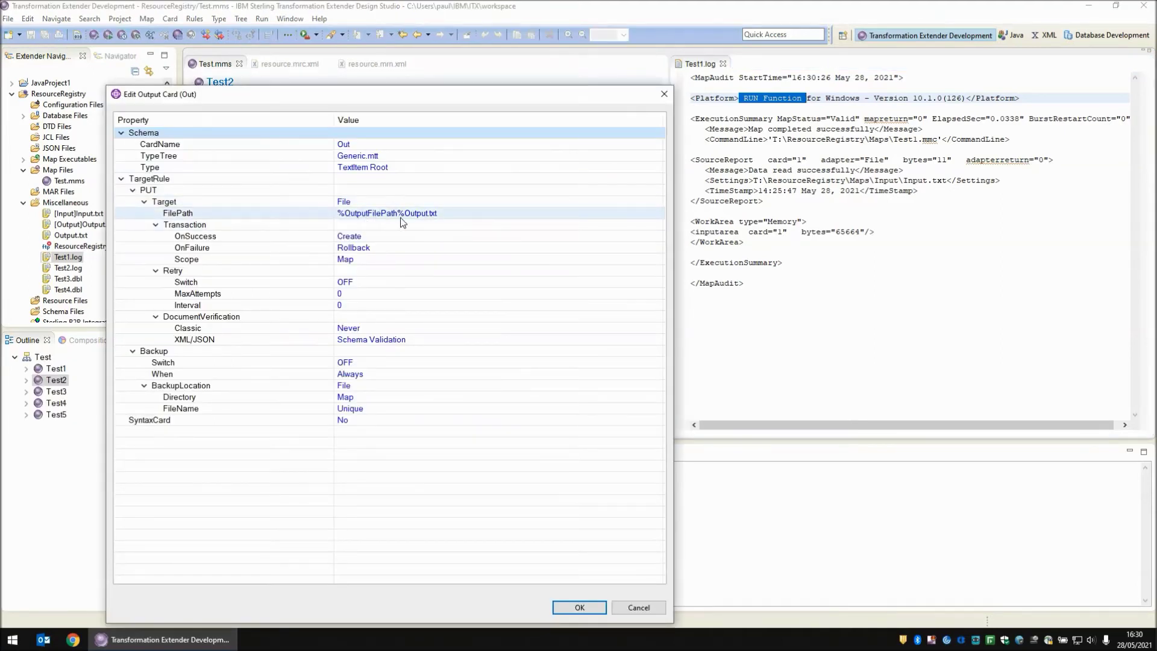
left_click(630, 606)
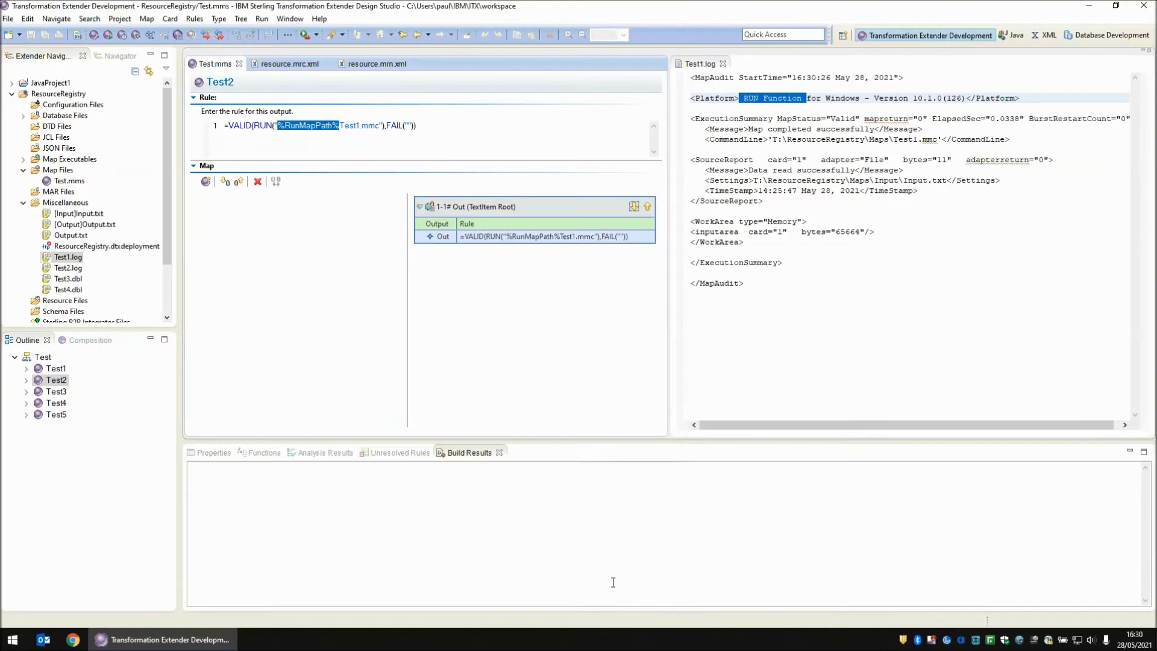
left_click(368, 64)
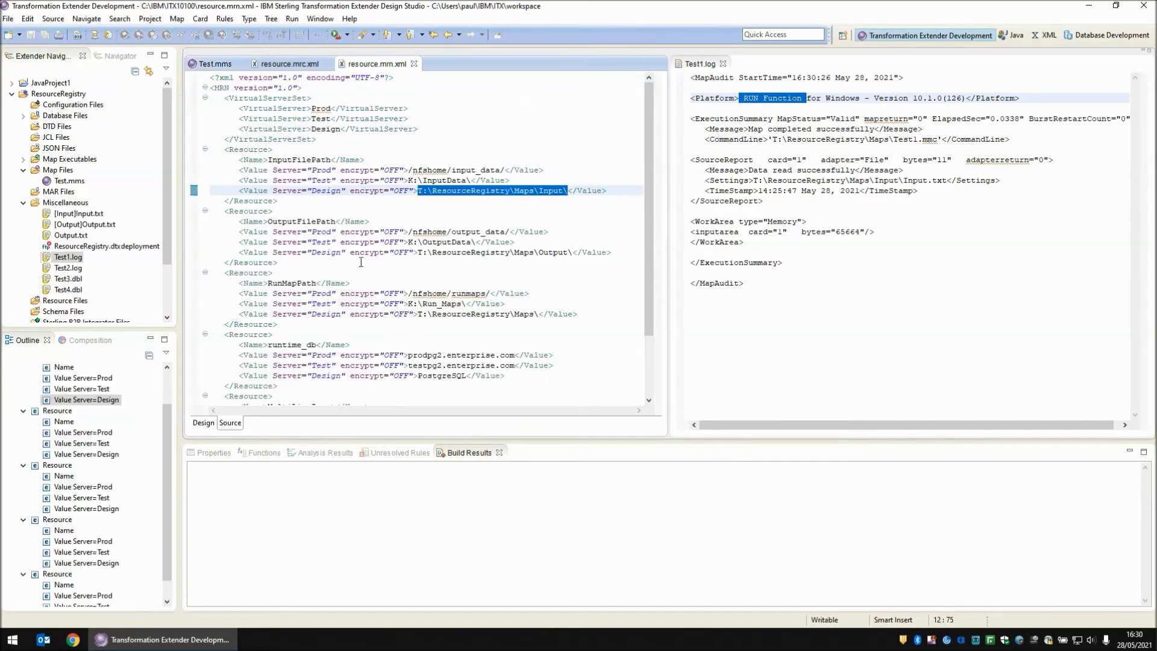
left_click_drag(267, 222, 335, 221)
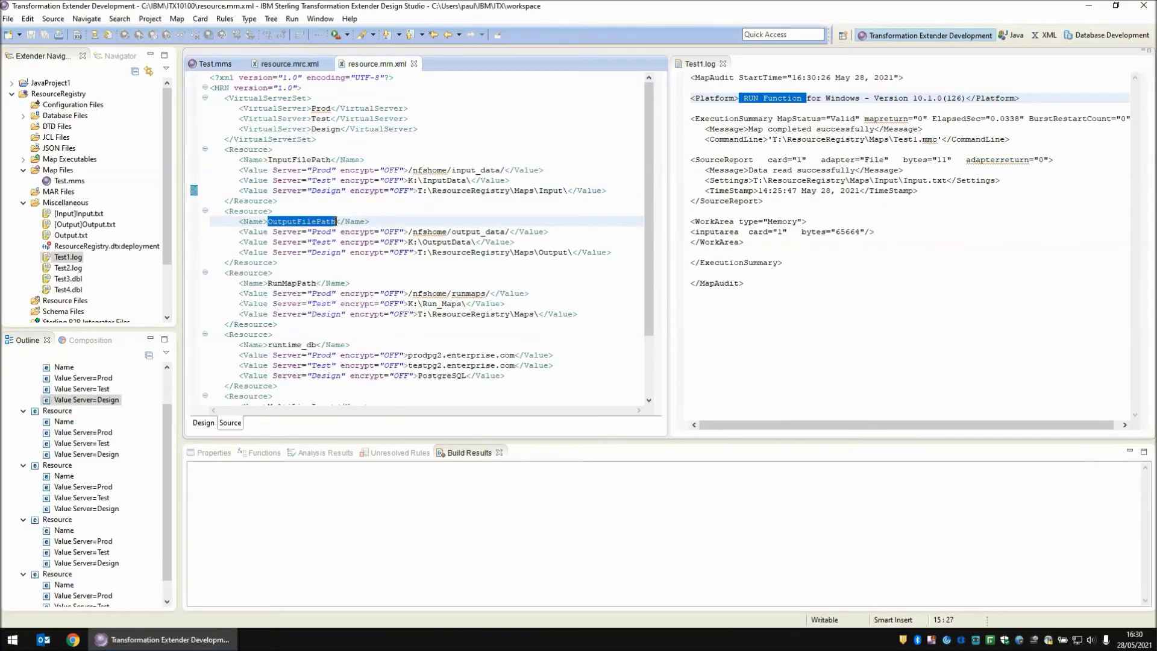
left_click_drag(418, 252, 573, 253)
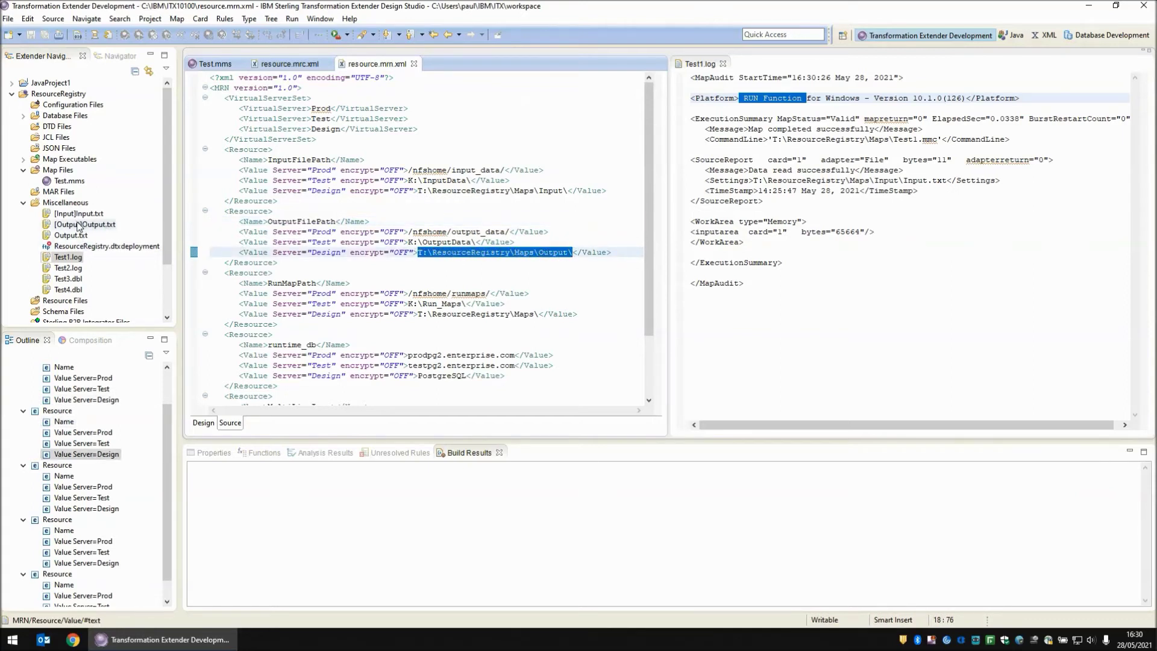
Open Output.txt from the Output folder and place its editor below Test1.log.
left_click(99, 226)
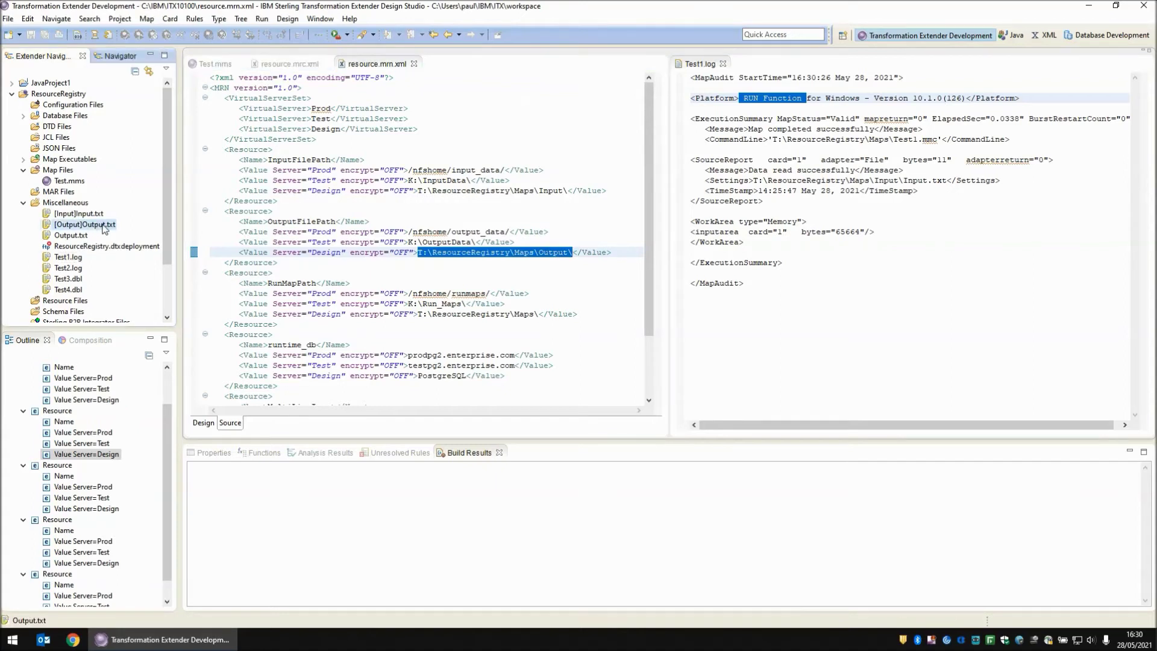
double_click(106, 228)
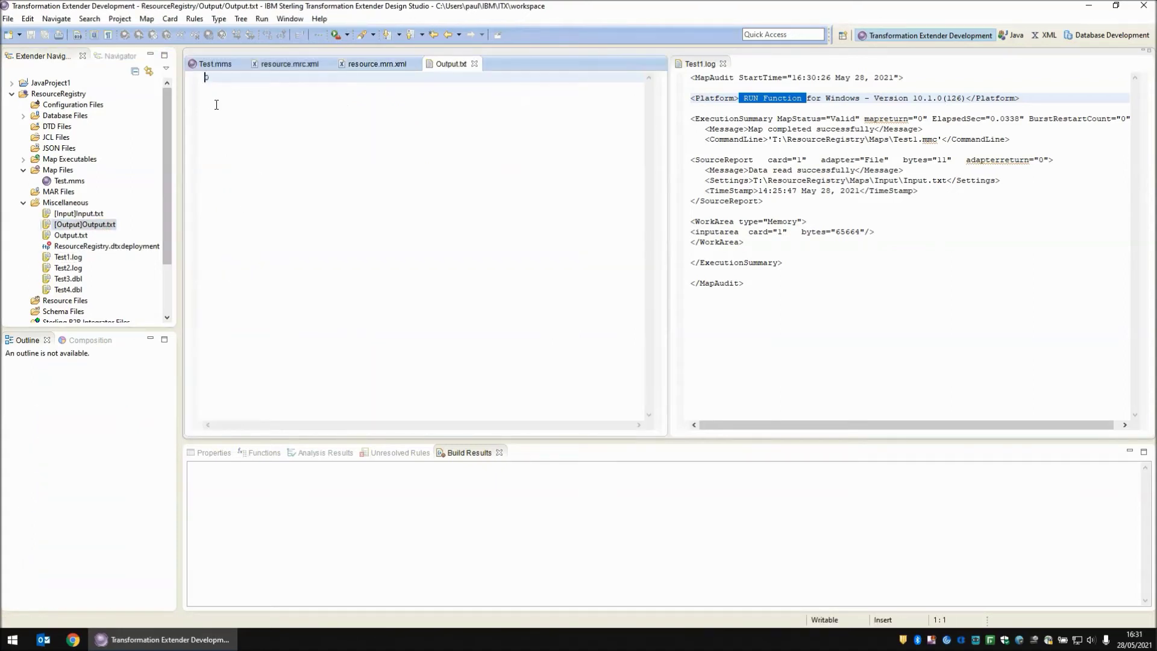
left_click_drag(213, 91, 189, 91)
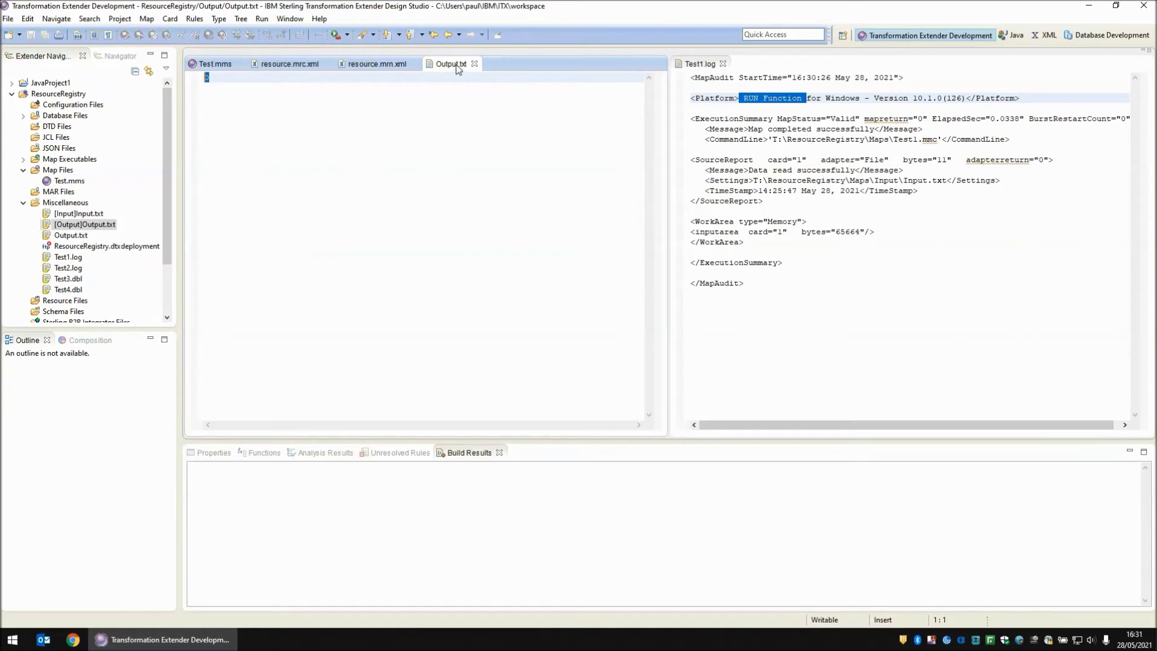
left_click_drag(458, 66, 827, 348)
Replace the content of Output.txt with "stuff" and save the file.
left_click(765, 326)
key("BackSpace")
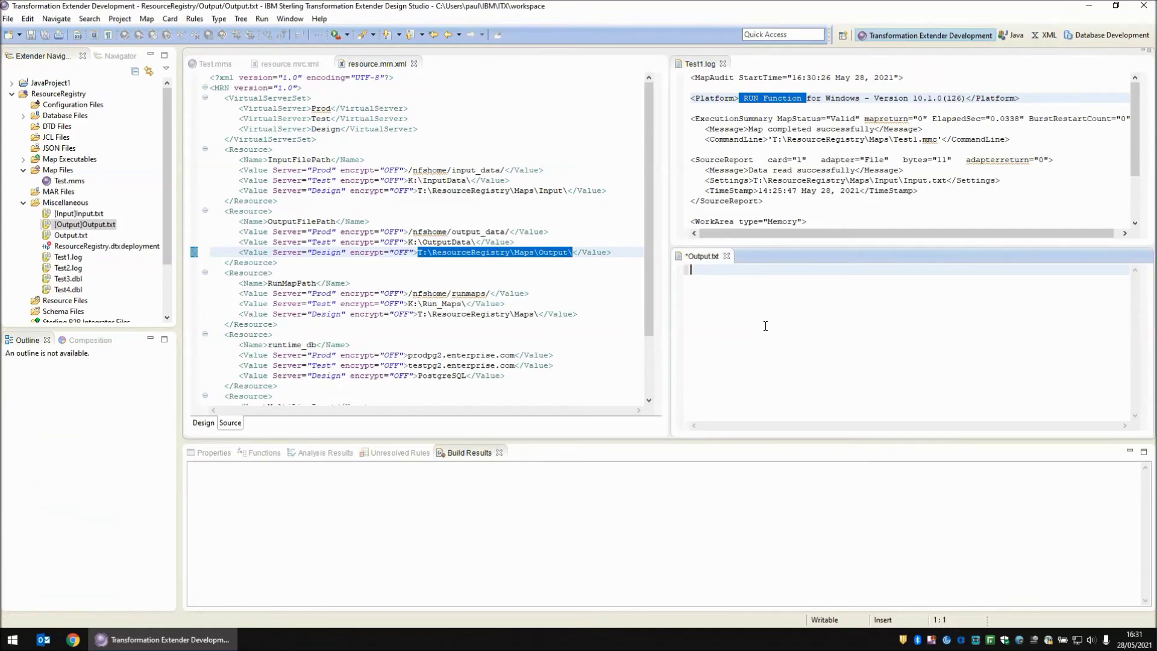
type("stuff")
key("ctrl+s")
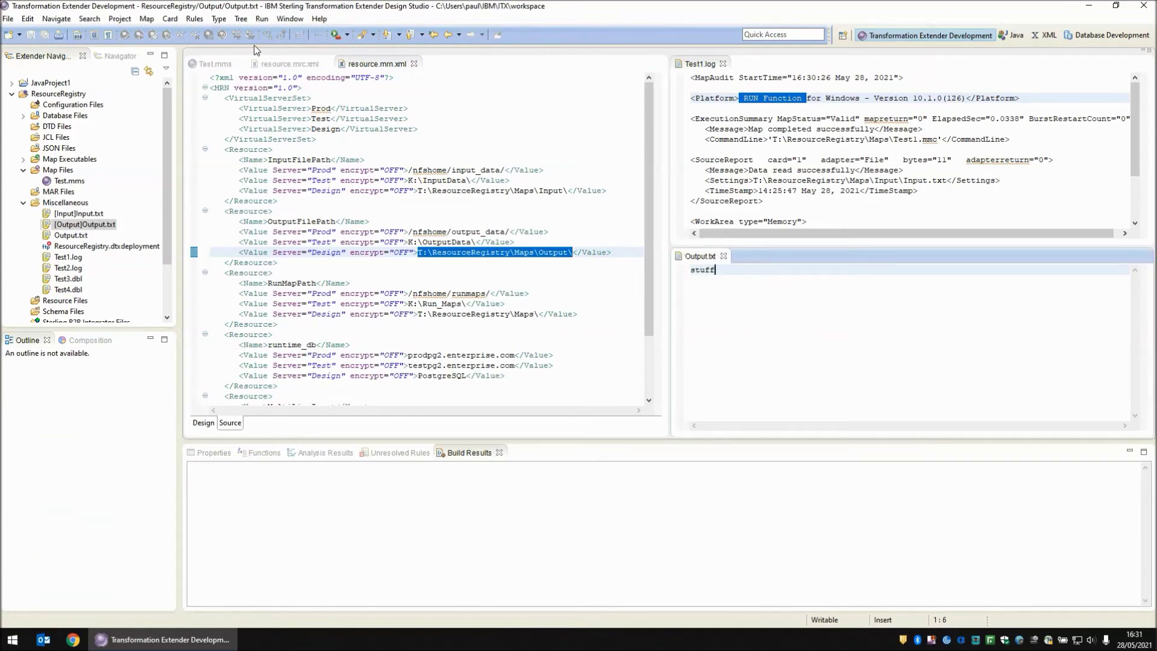
Run the Test2 map again and refresh the Output.txt view to check what it wrote.
left_click(216, 63)
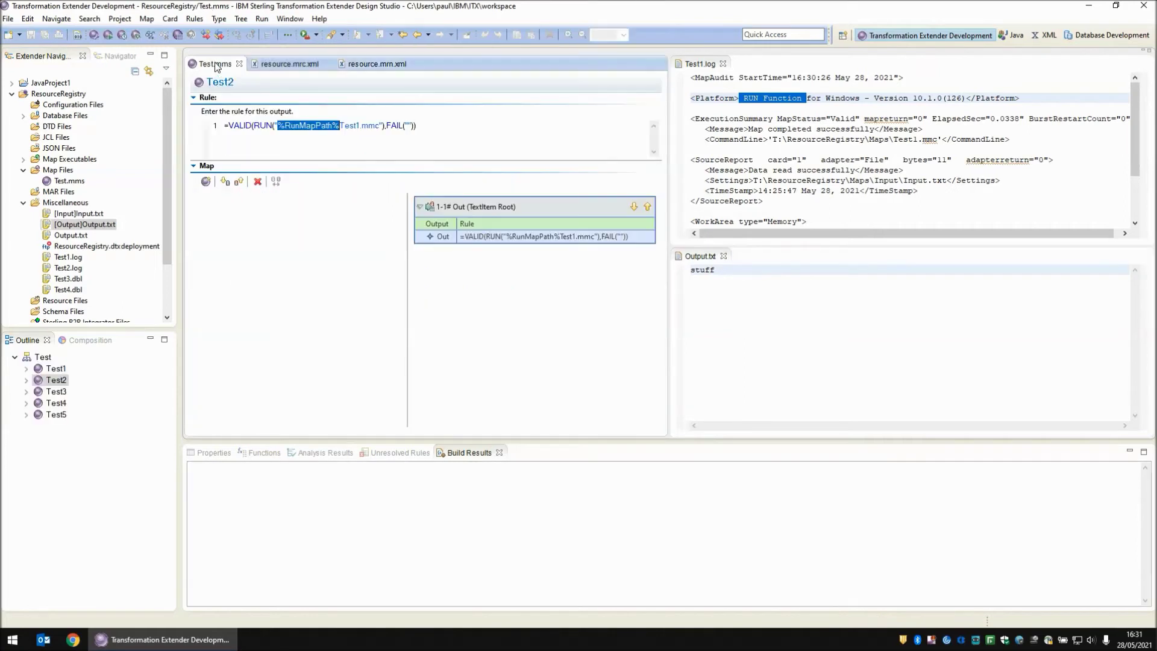
left_click(509, 304)
left_click(116, 40)
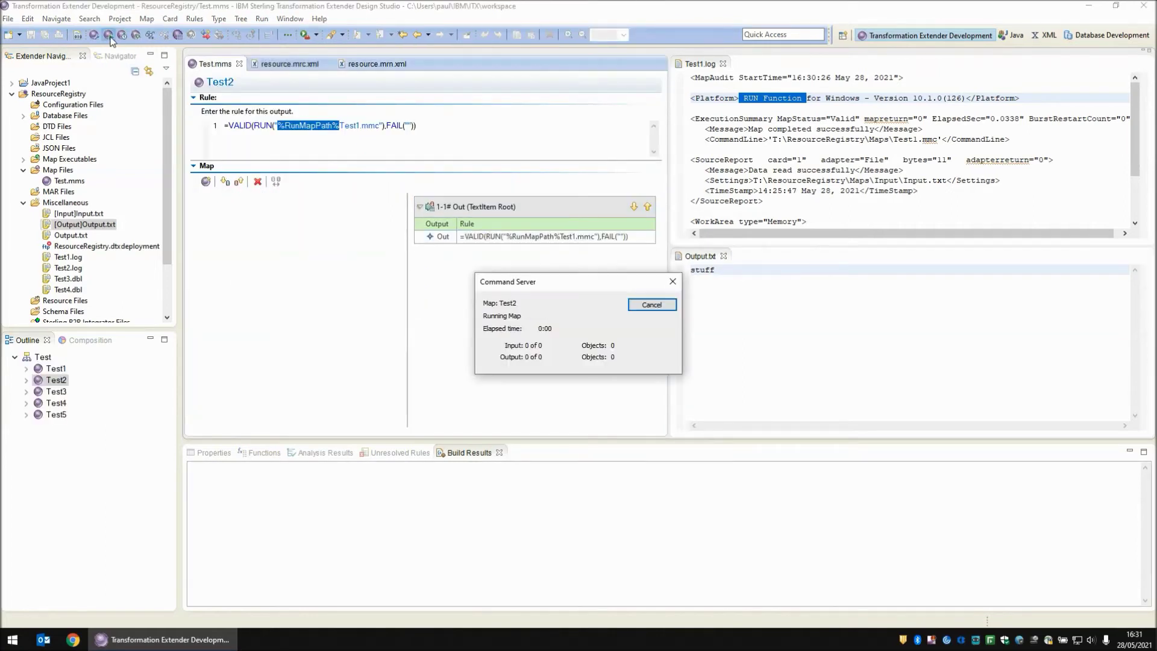
left_click(653, 306)
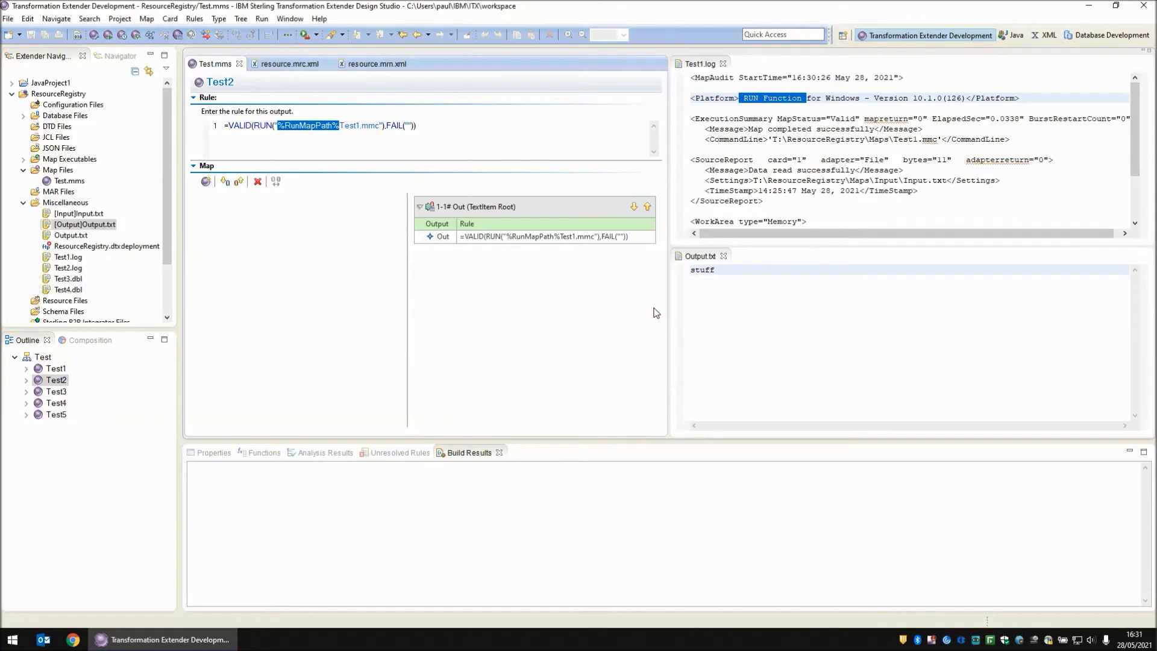
left_click(707, 286)
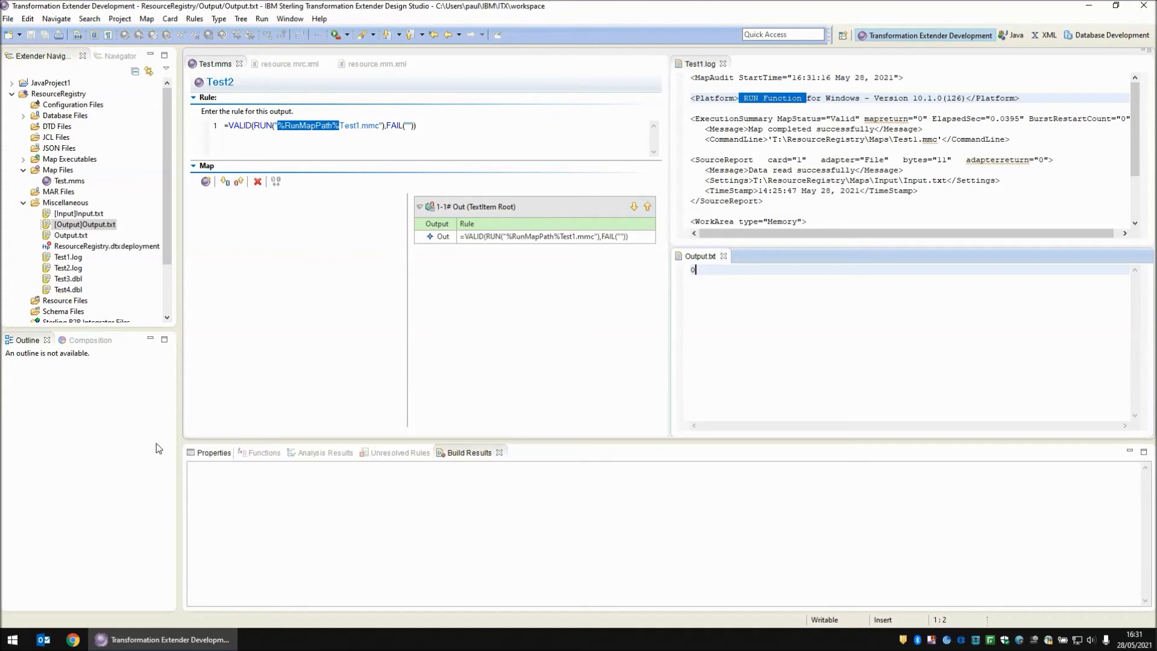
Display the Test3 map and check the database source Command of input card In1, leaving the card unchanged.
left_click(293, 322)
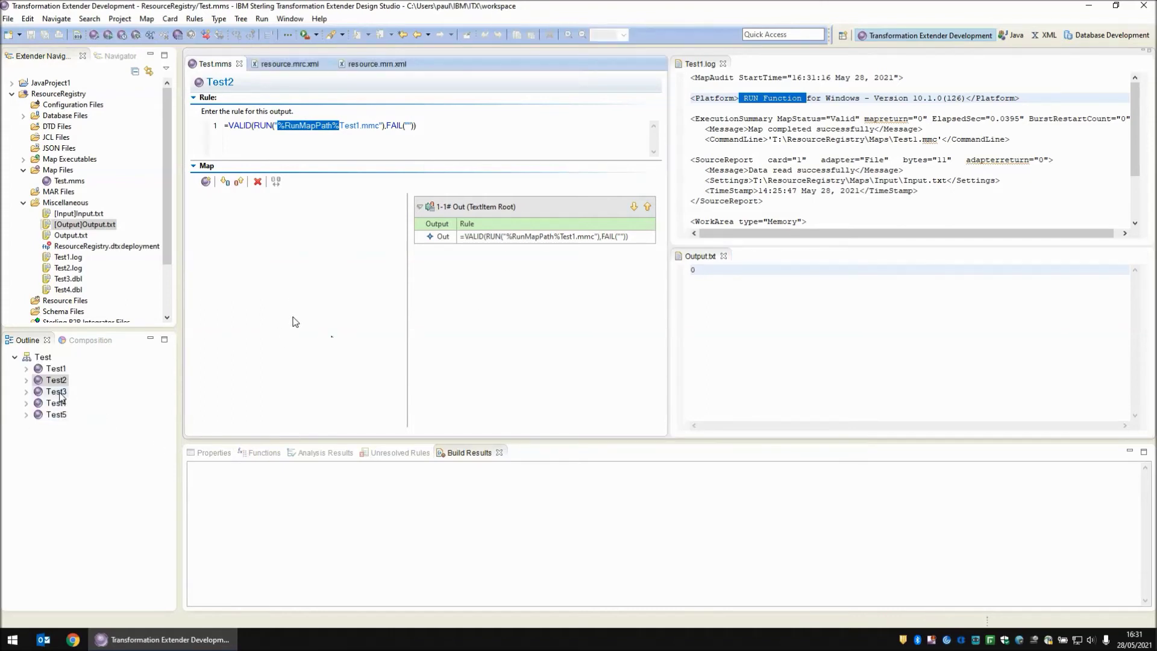
left_click(56, 392)
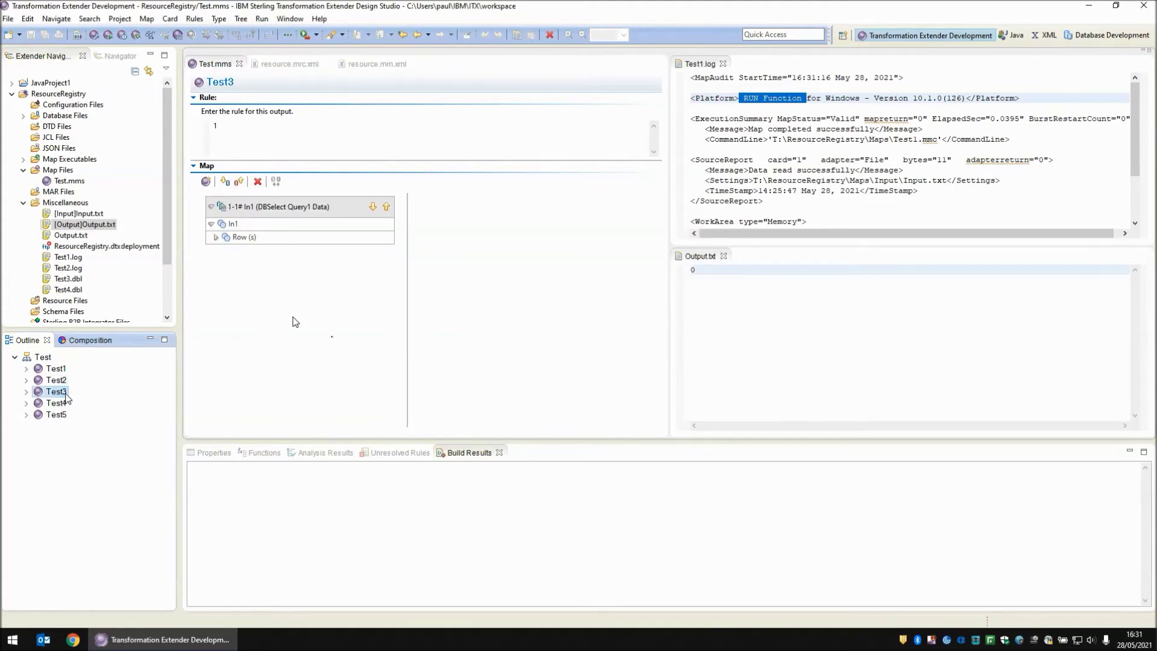
double_click(272, 208)
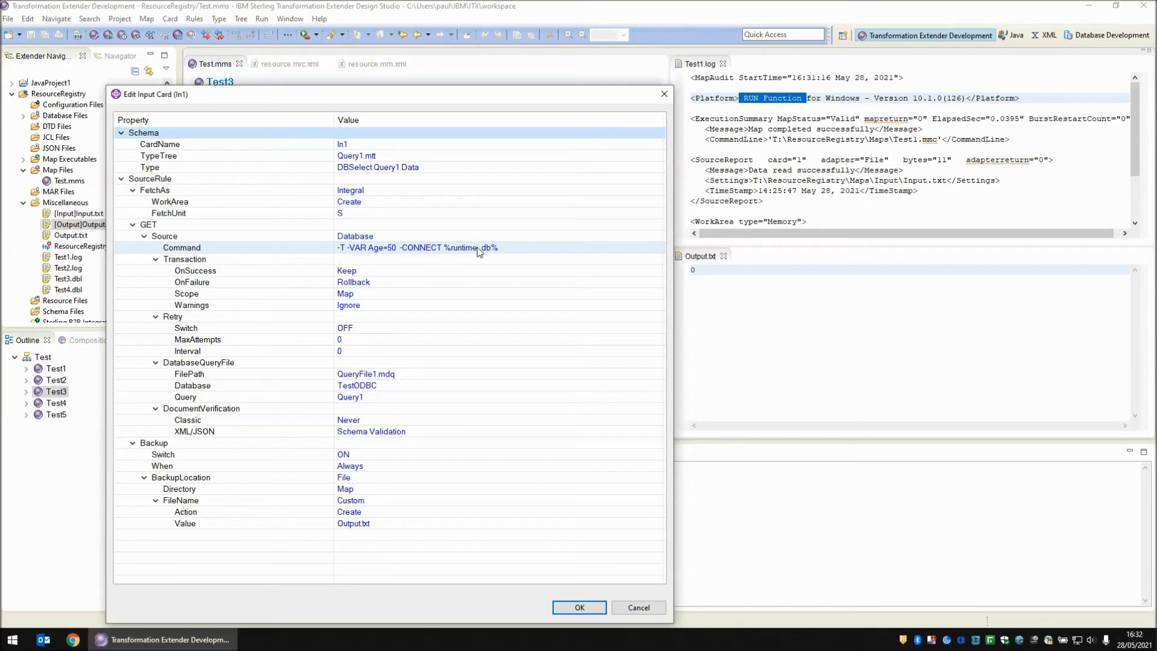
left_click(638, 607)
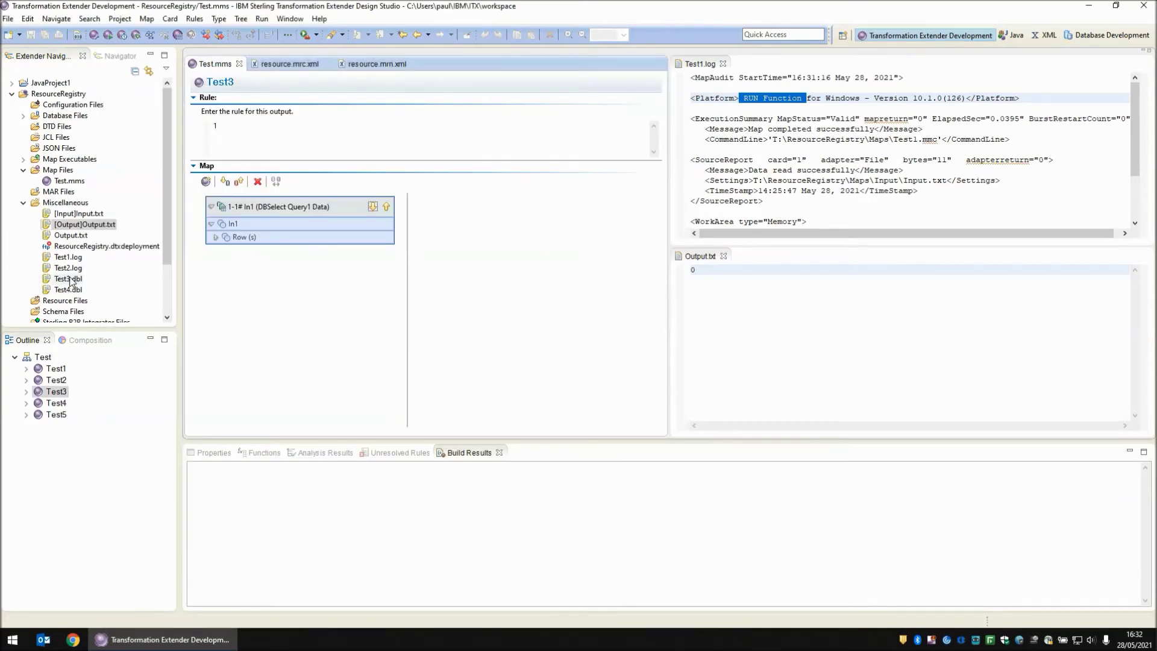
Open the Test3.dbl trace file and close Output.txt and Test1.log.
left_click(767, 307)
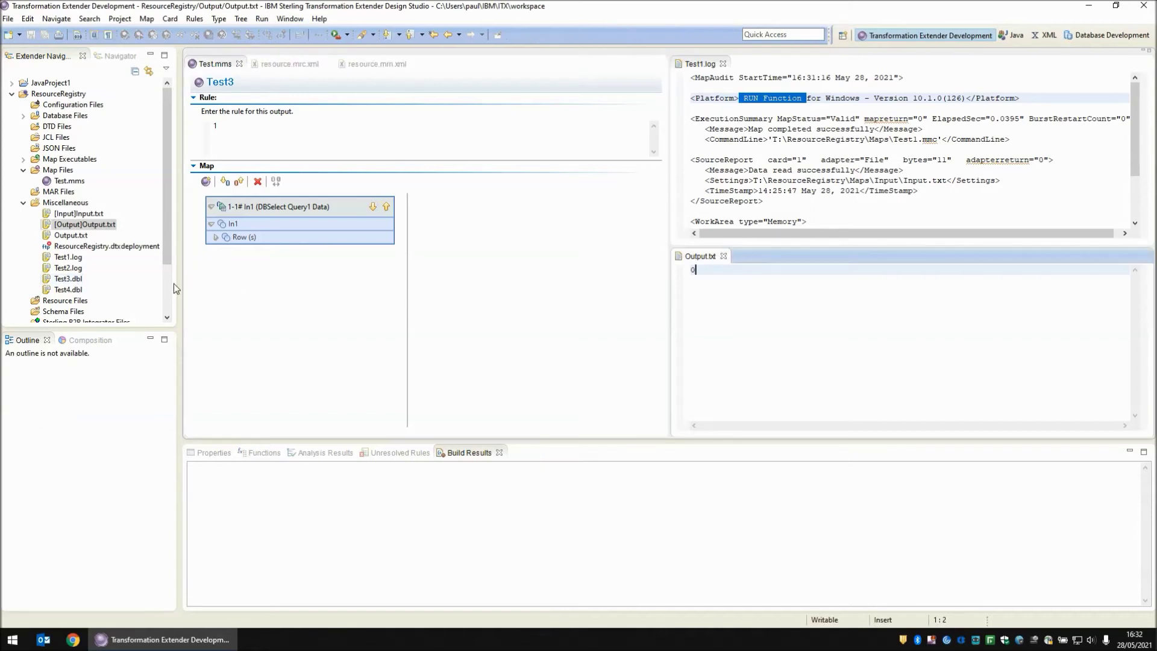
double_click(69, 279)
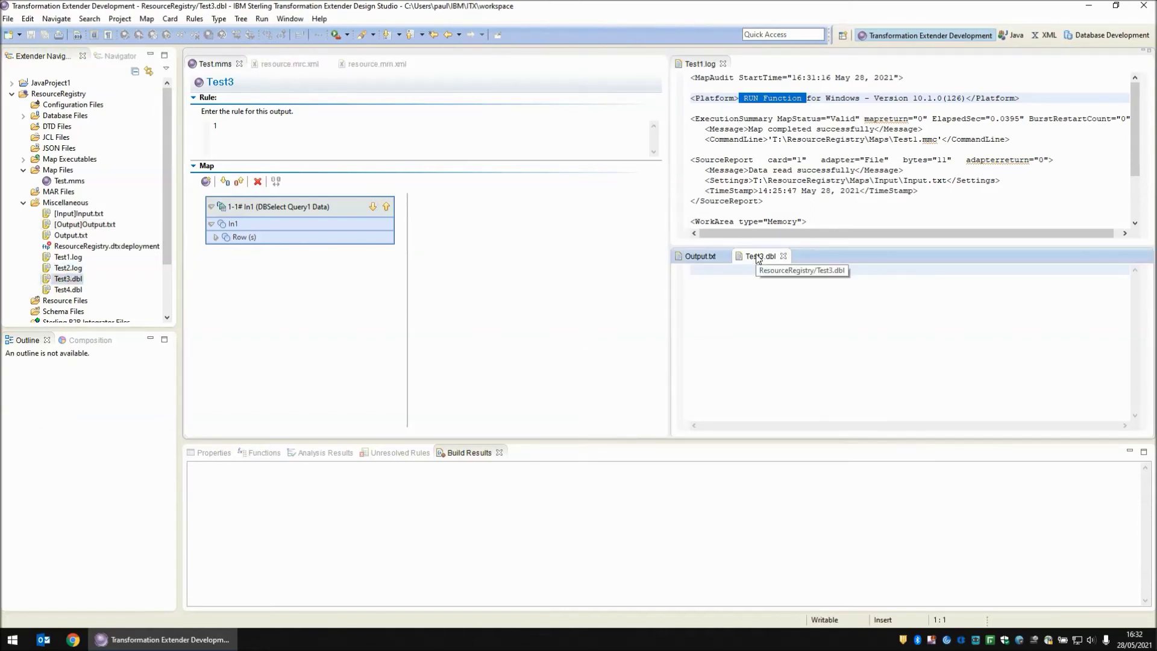
left_click(723, 257)
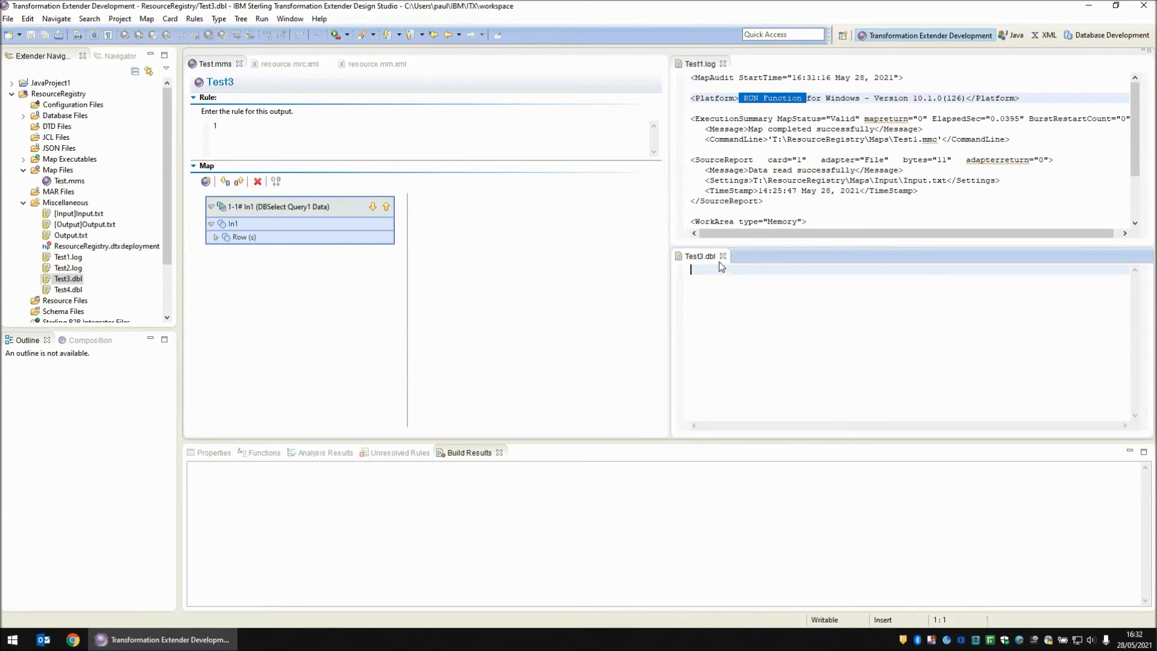
left_click(723, 64)
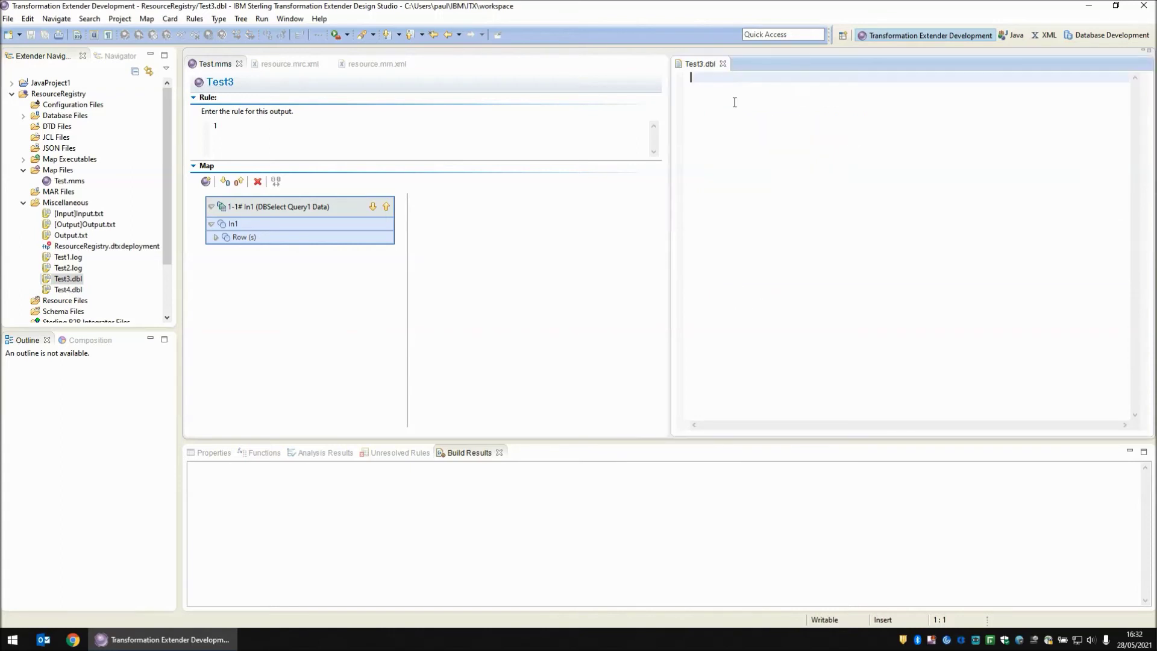
Run the Test3 map and highlight the Datasource line in Test3.dbl.
left_click(205, 293)
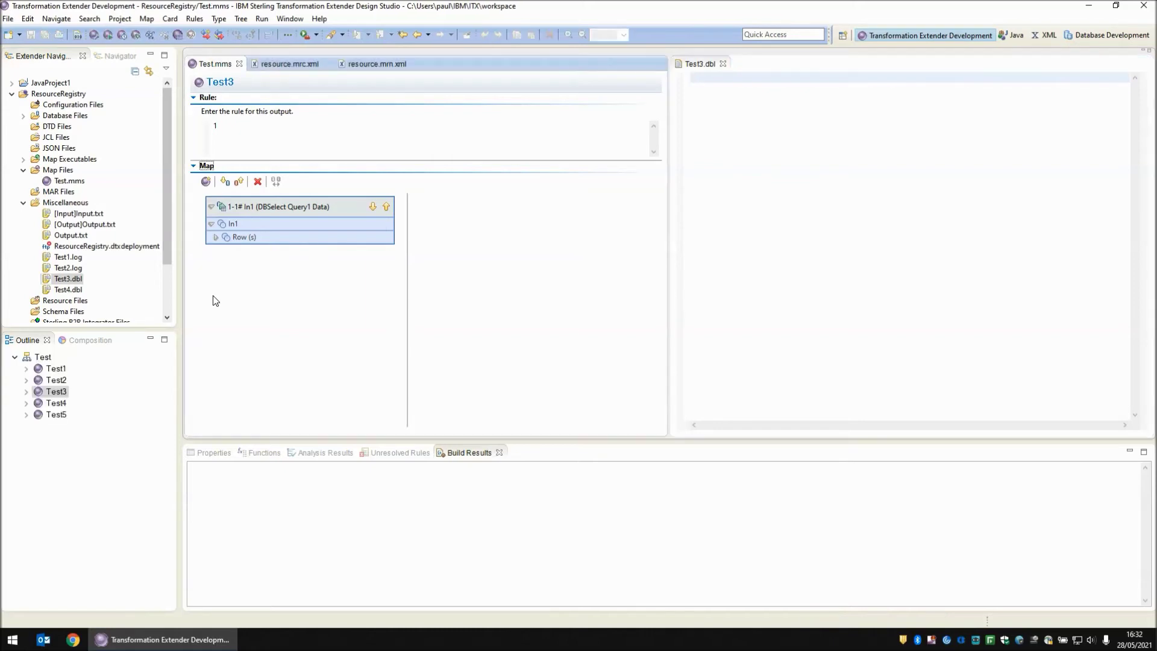
key("ctrl+r")
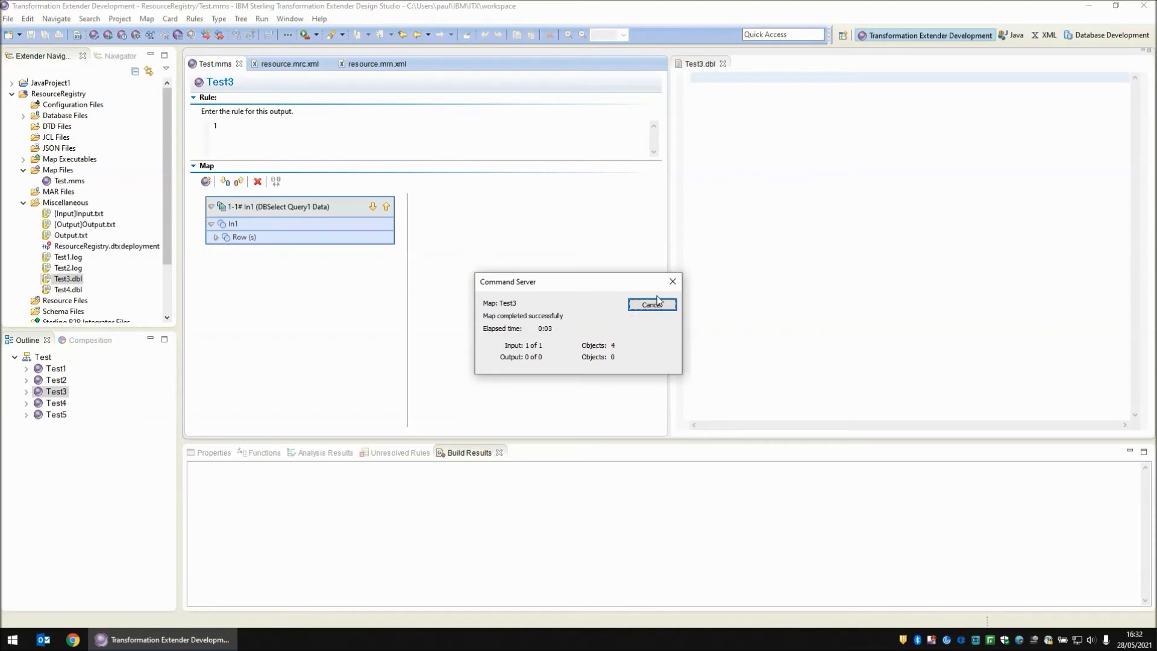
left_click(657, 304)
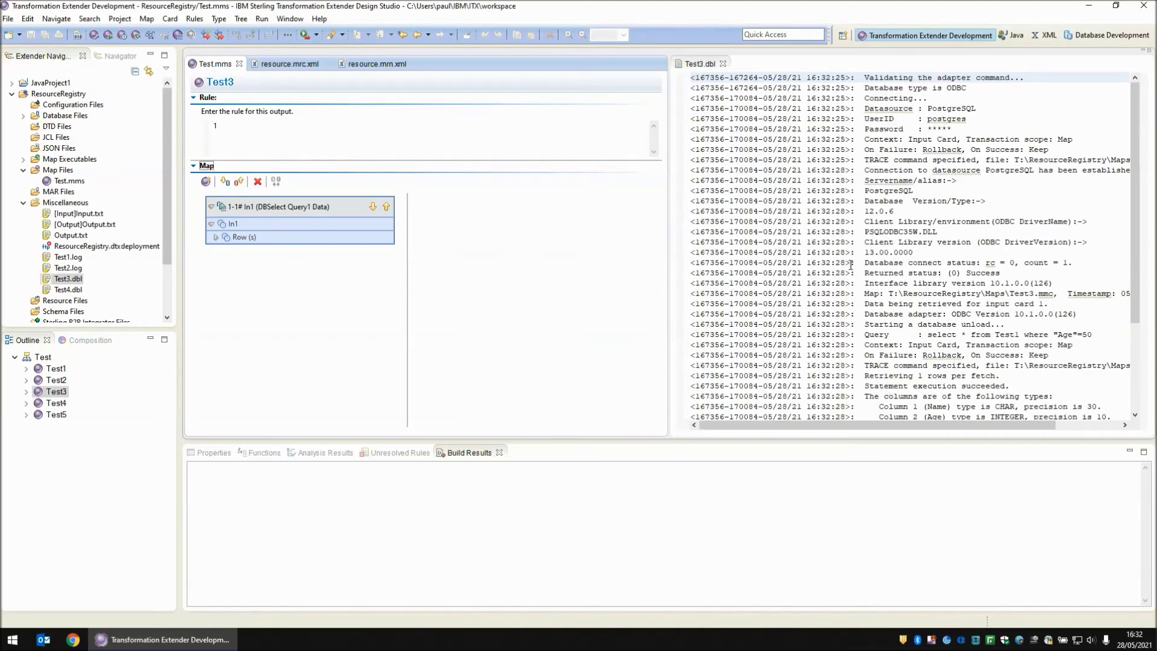
left_click_drag(866, 108, 978, 110)
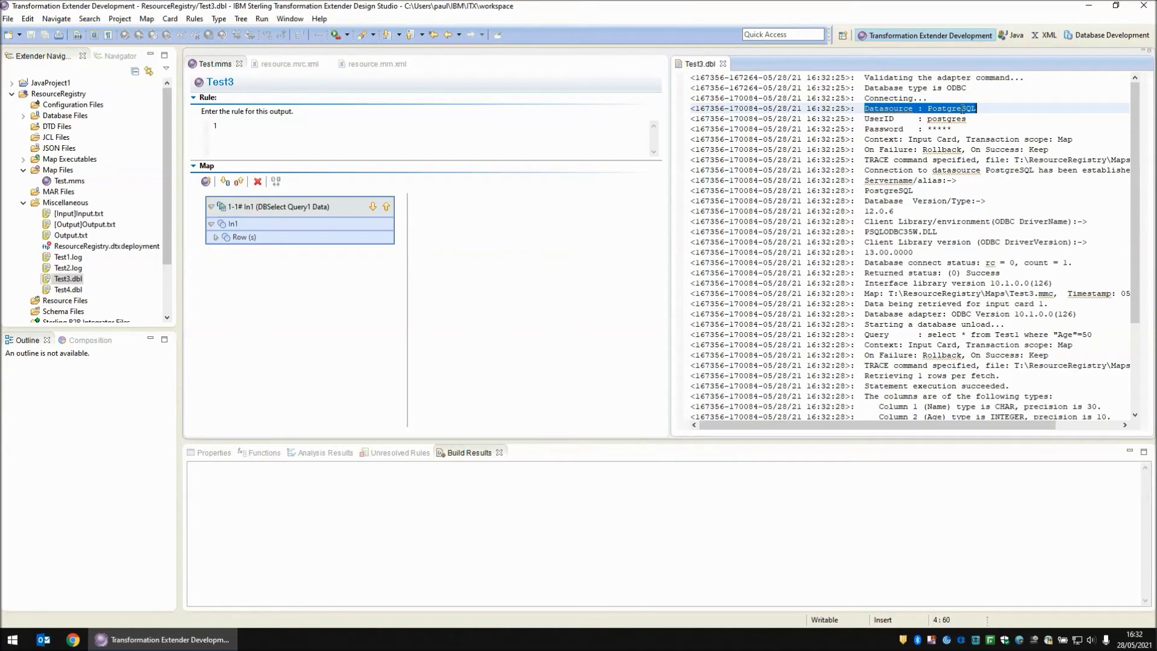
View QueryFile1.mdq as text, examine its DESIGNSOURCE and EXECUTIONSOURCE entries, and close the file.
left_click(312, 208)
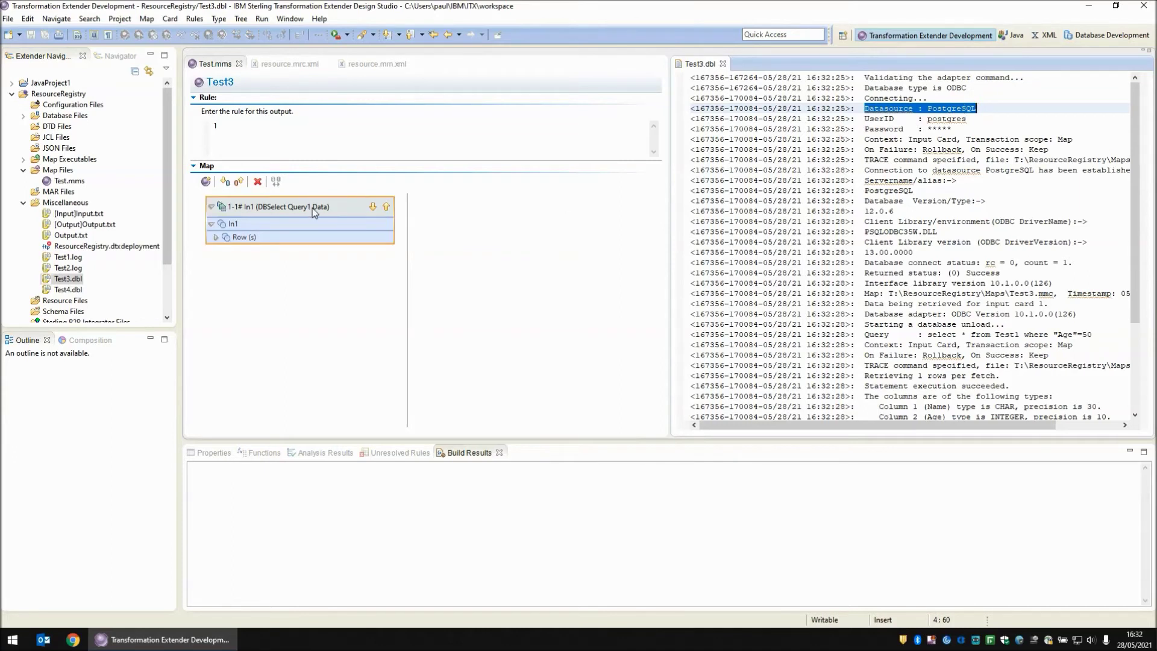
left_click(23, 115)
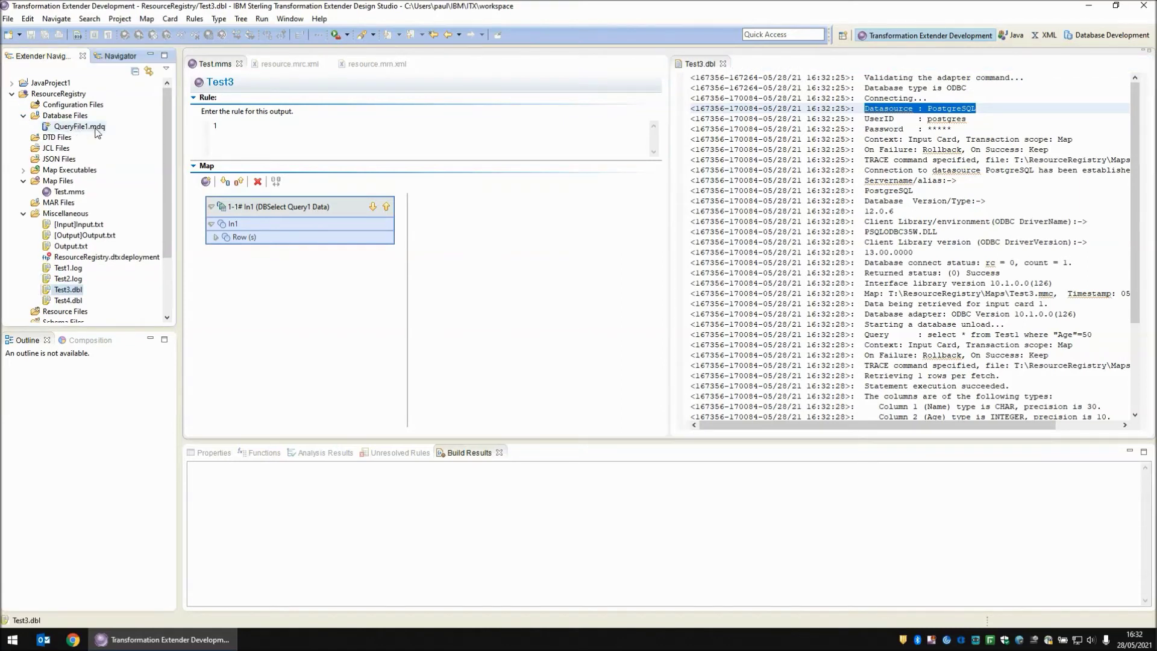
right_click(96, 129)
mouse_move(137, 171)
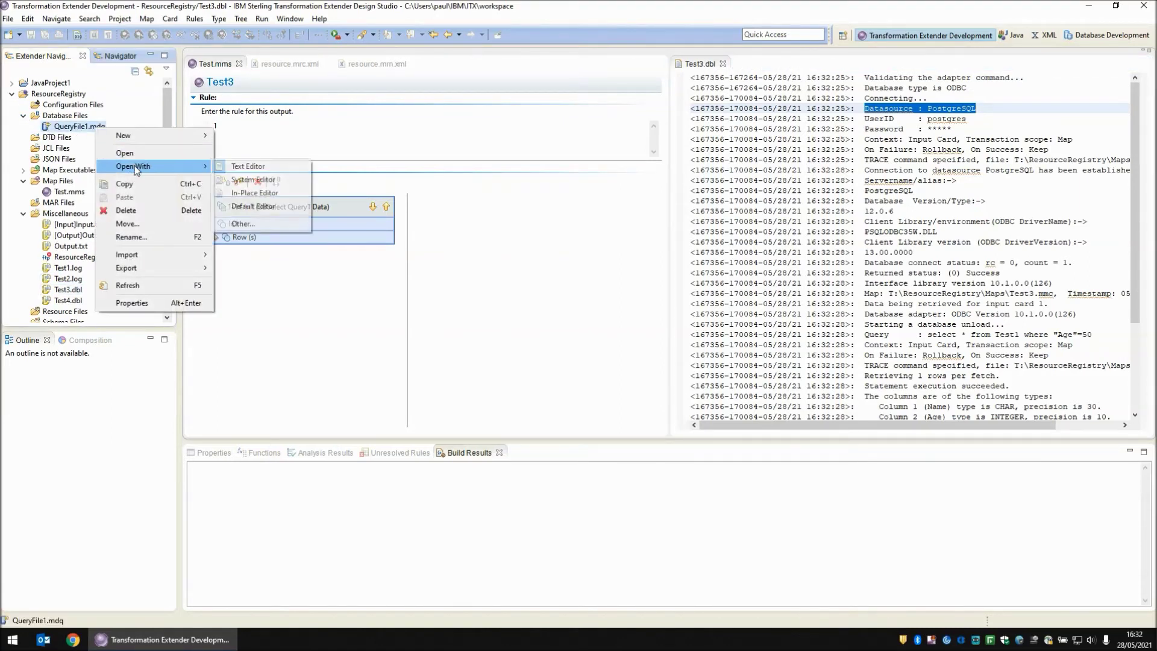
left_click(253, 167)
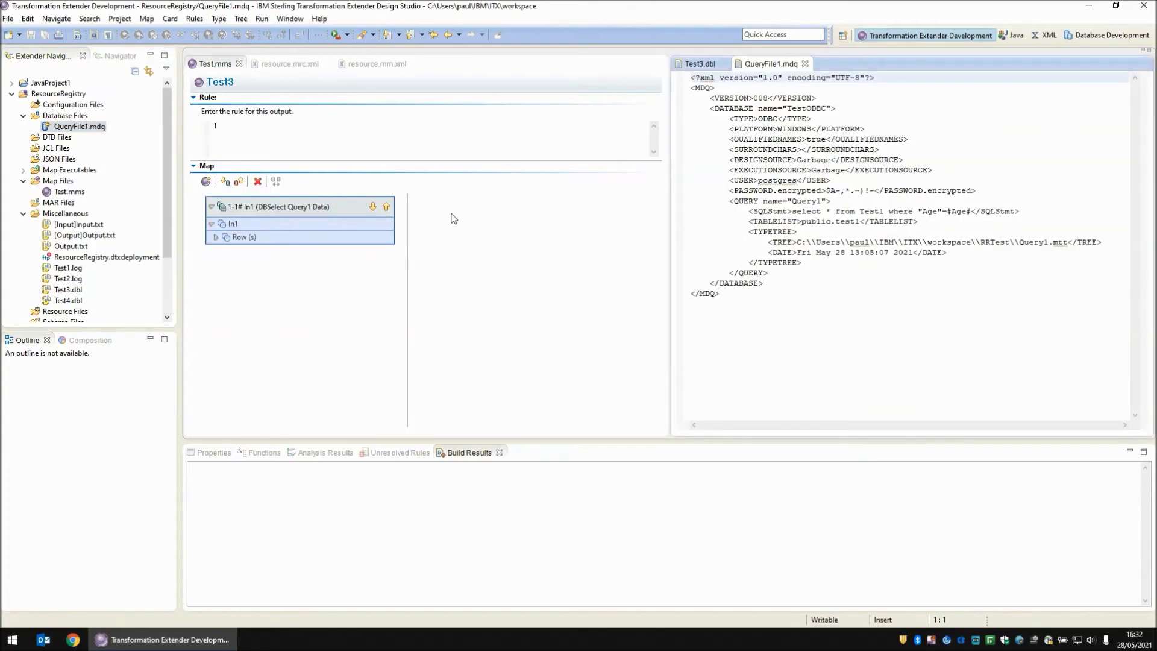
left_click_drag(730, 159, 934, 170)
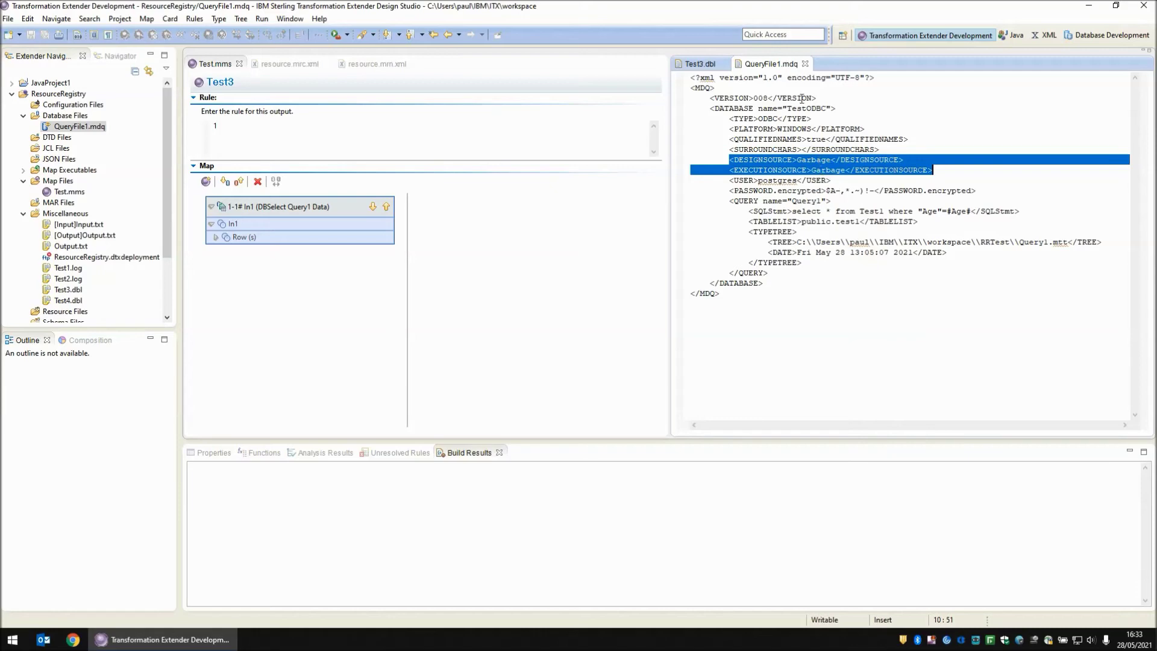
left_click(805, 63)
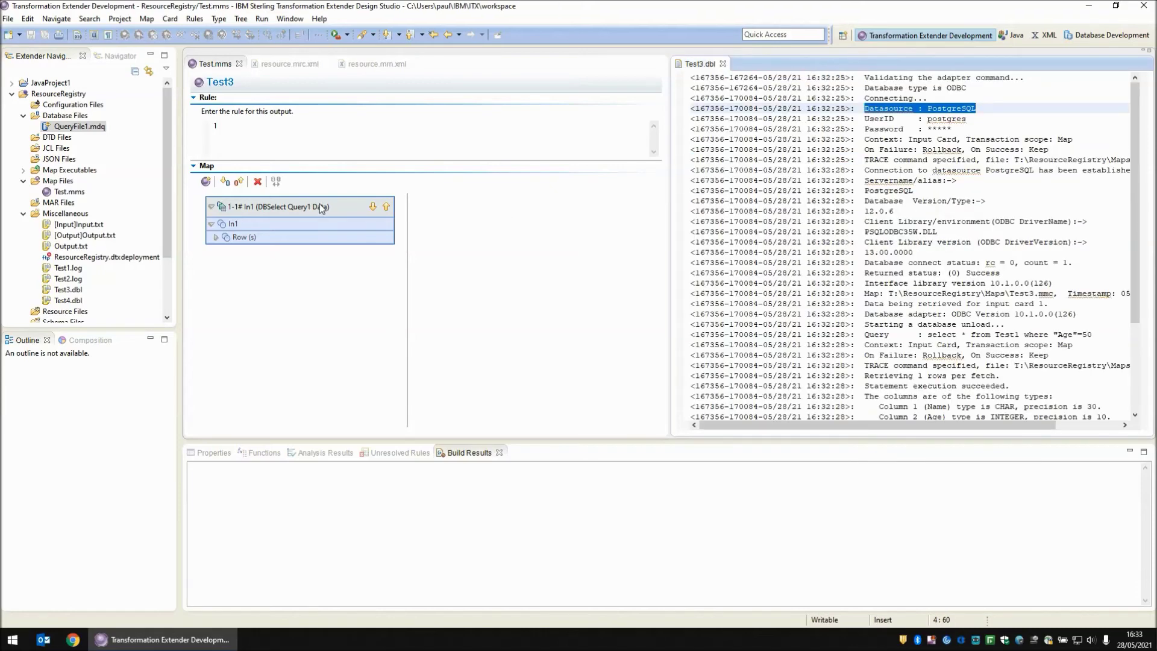
Remove -CONNECT %runtime_db% from the database source Command of Test3's input card In1, leaving -T -VAR Age=50.
double_click(319, 207)
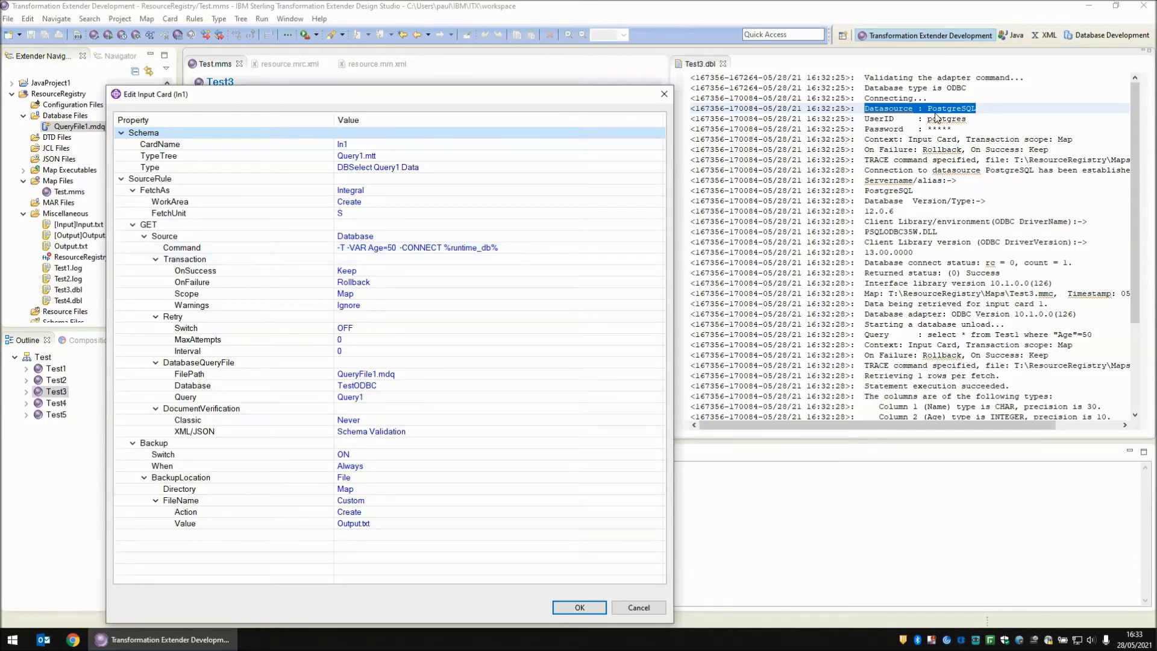
left_click(516, 248)
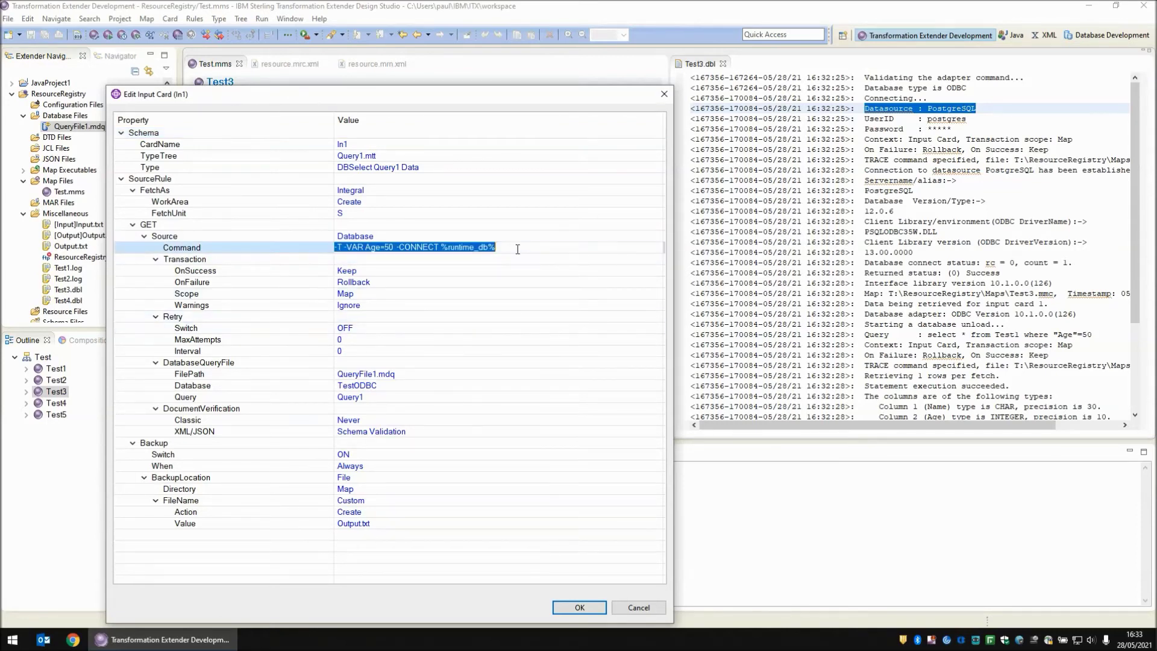
left_click_drag(498, 247, 395, 248)
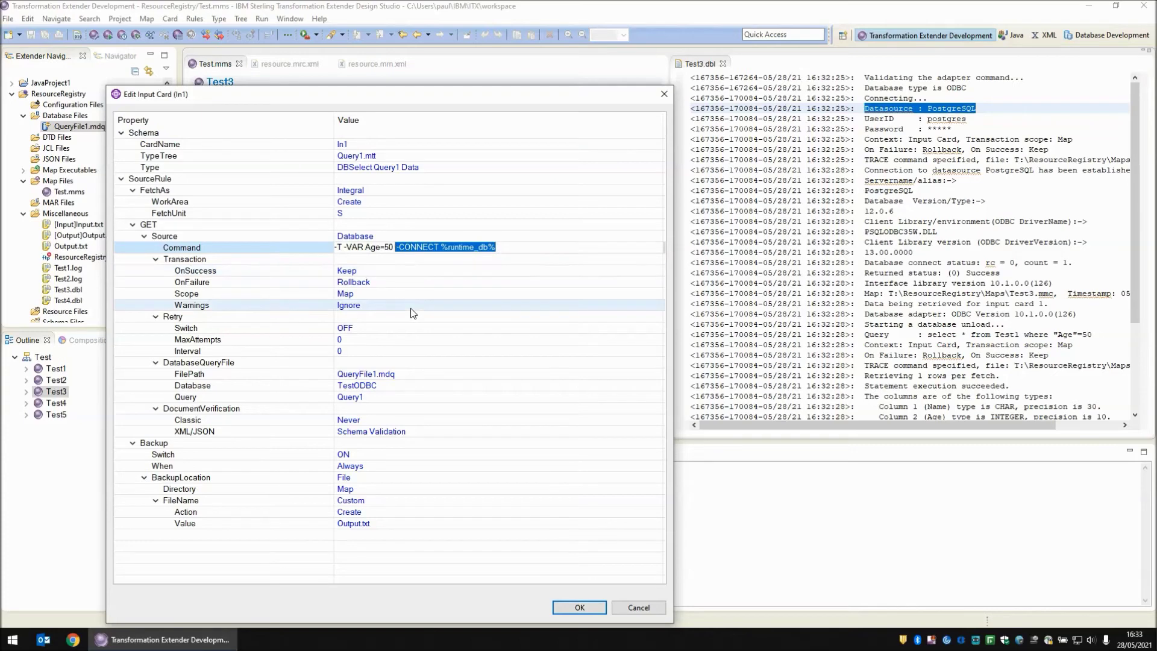
key("Delete")
left_click(579, 607)
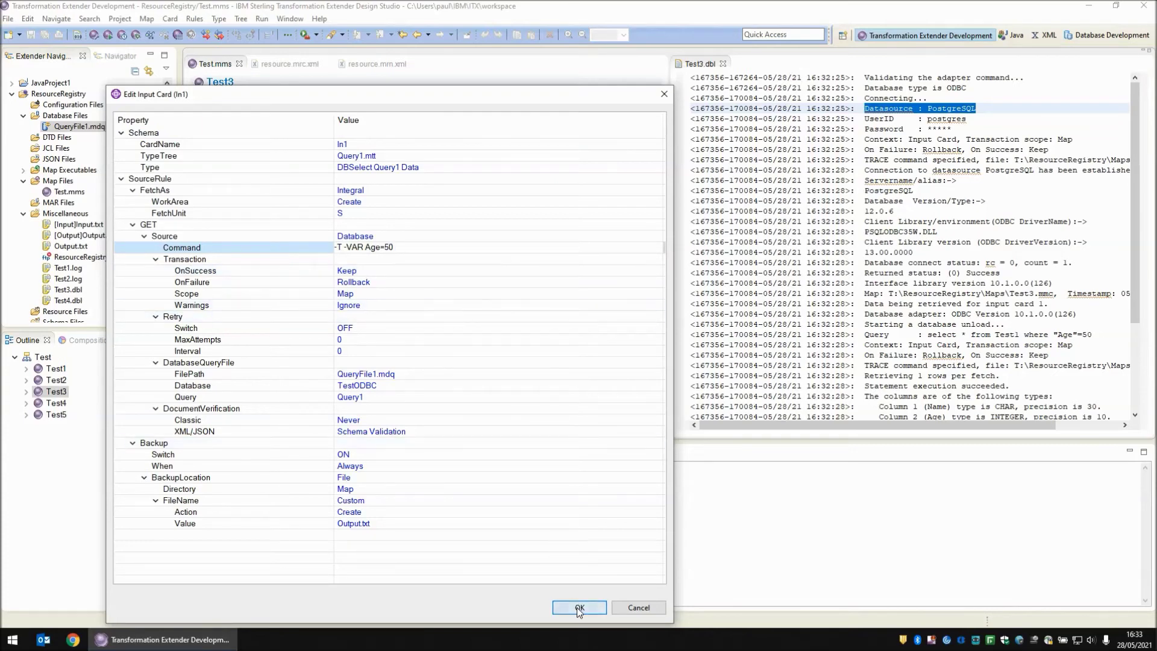
Run the Test3 map without the connect override and check the Datasource line in Test3.dbl.
left_click(251, 290)
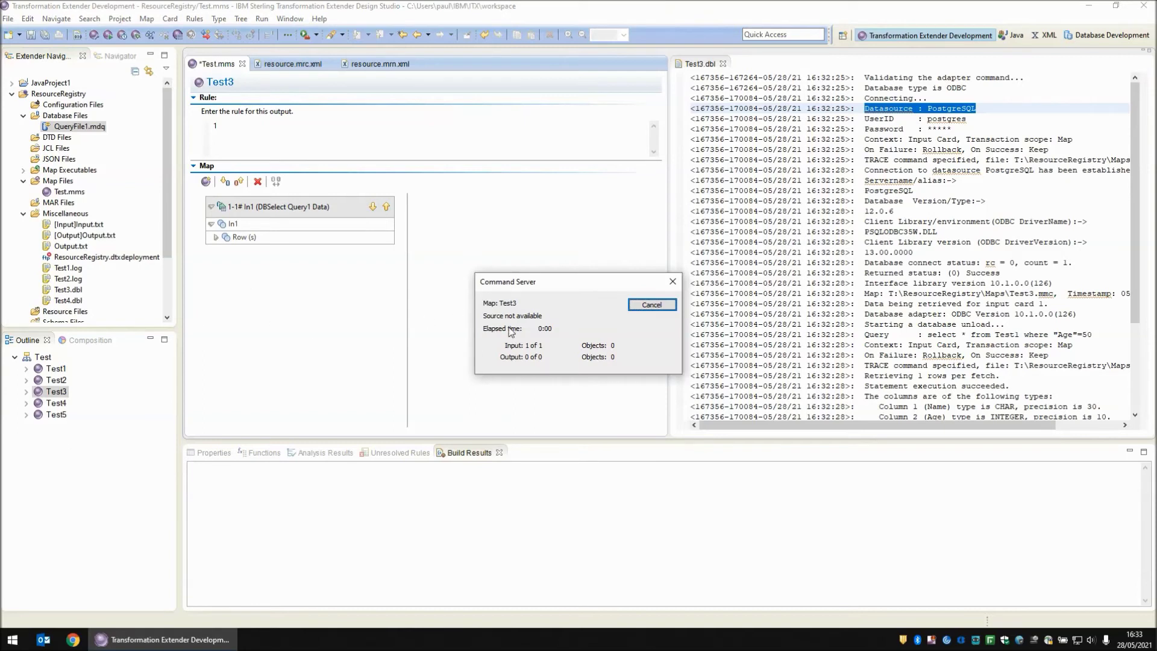
left_click(652, 304)
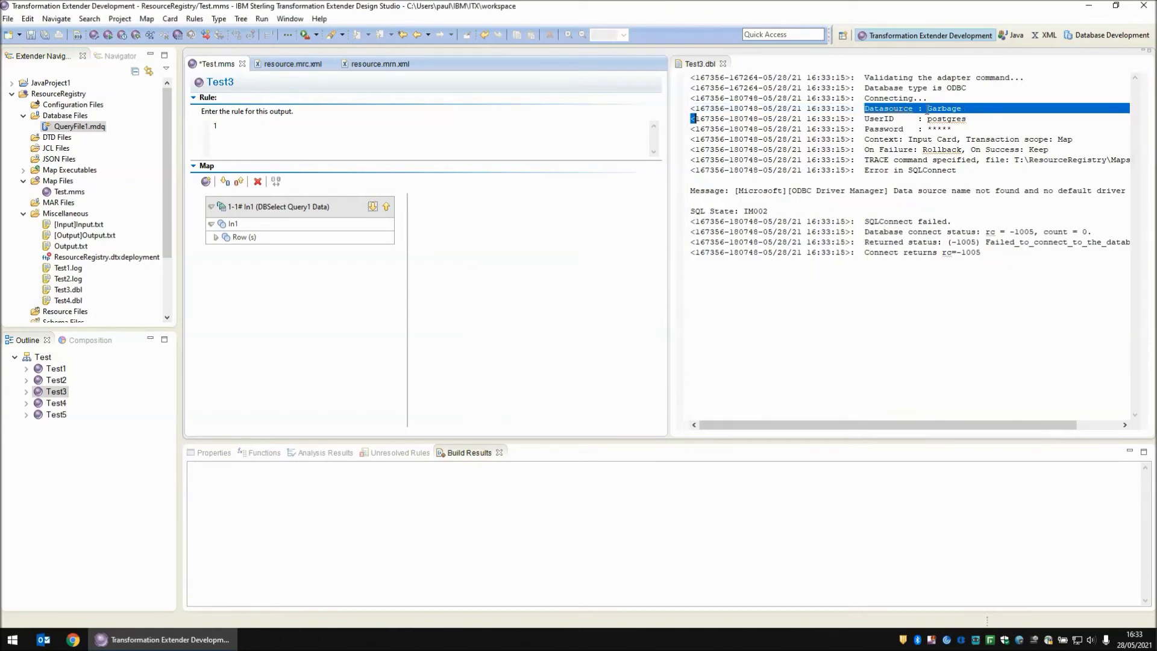
left_click(960, 108)
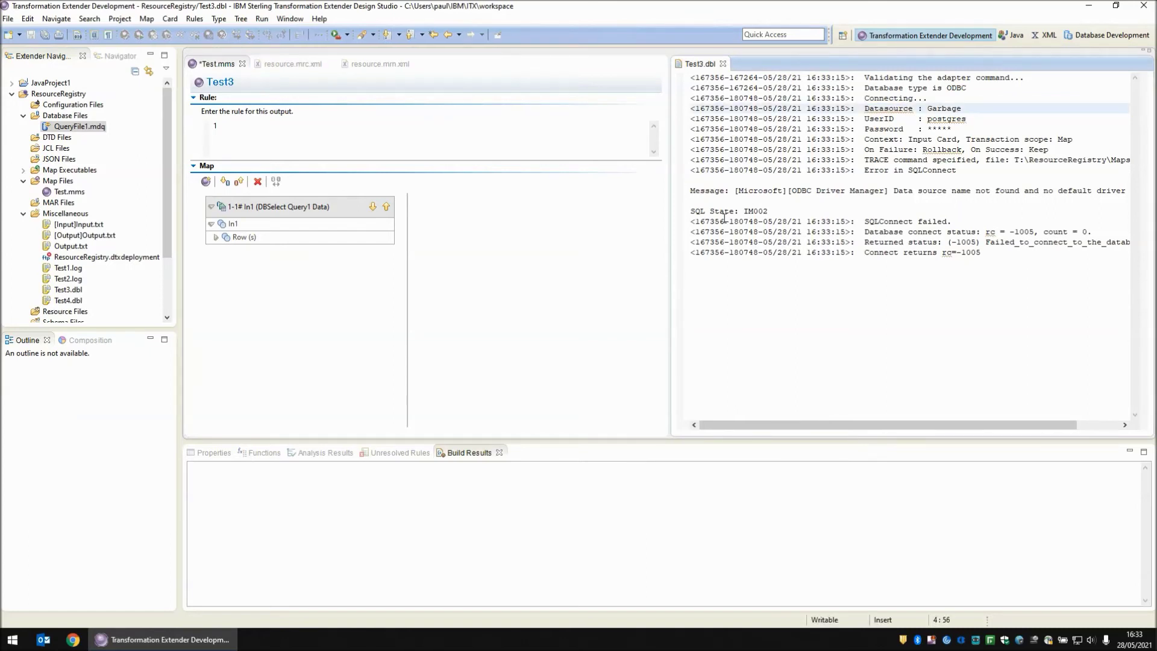
Append -CONNECT %runtime_db% to the source Command of input card In1 in Test3 and accept the card.
double_click(282, 207)
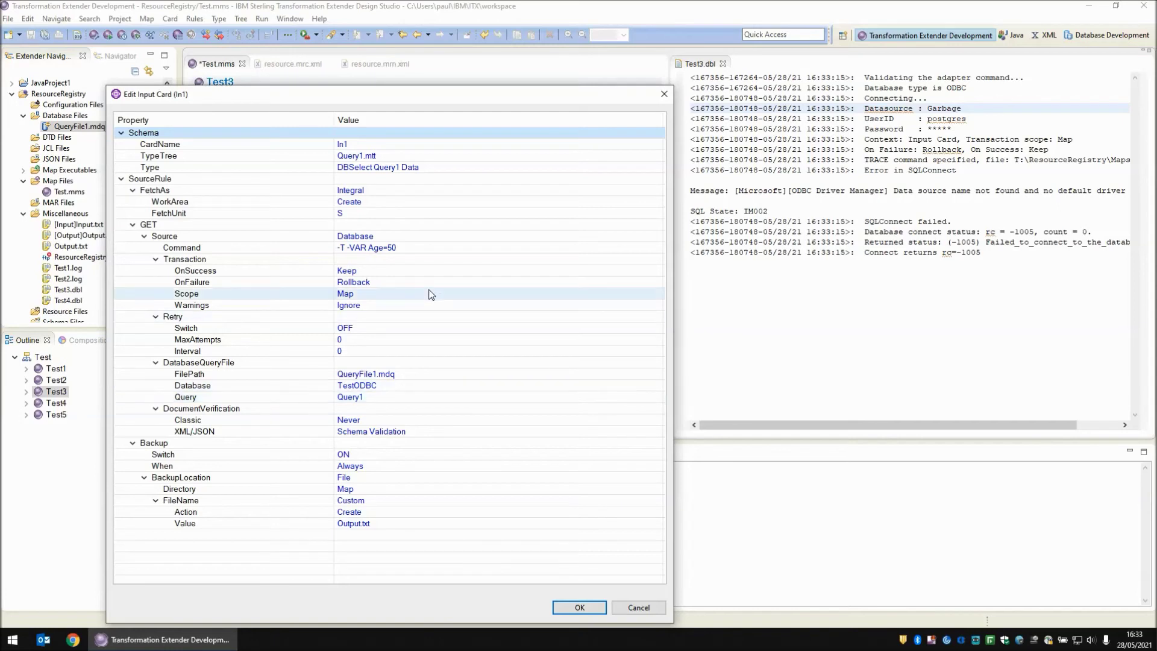
left_click(426, 248)
left_click(426, 247)
left_click(428, 249)
type("-CONNECT")
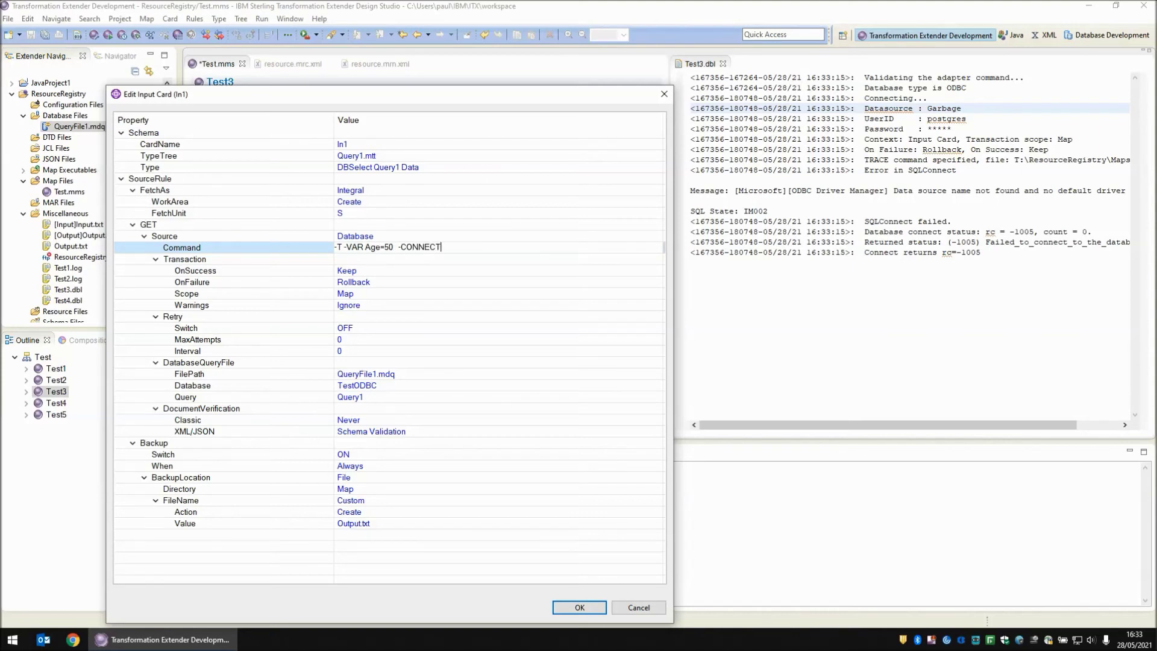
type(" %runtime_db%")
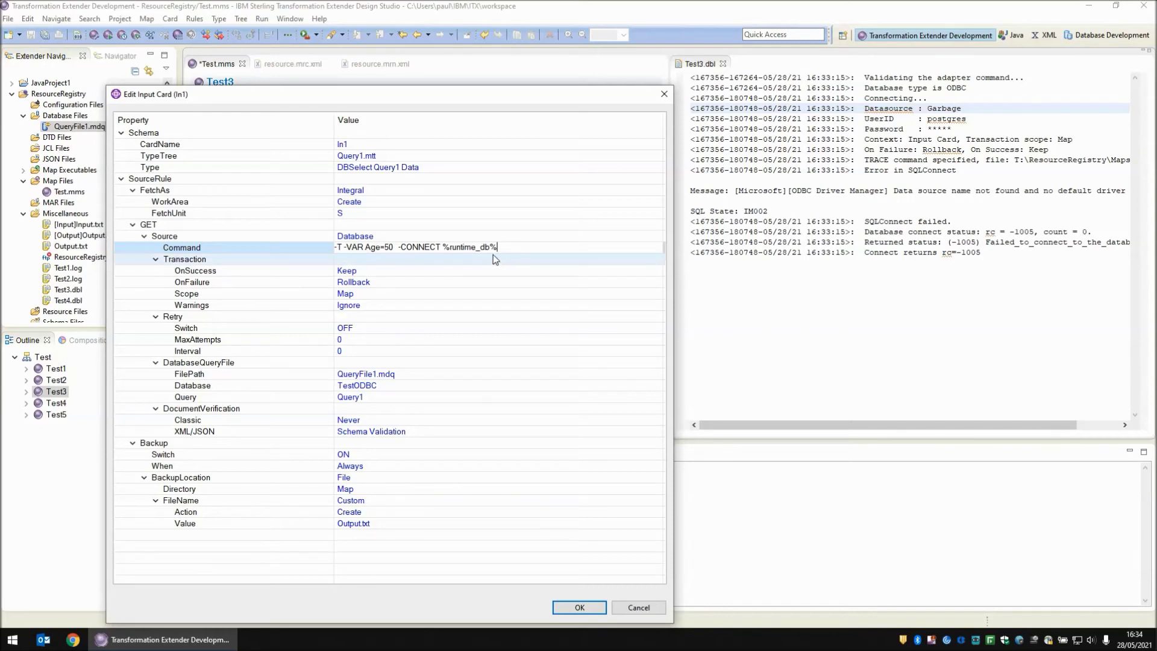
left_click(580, 608)
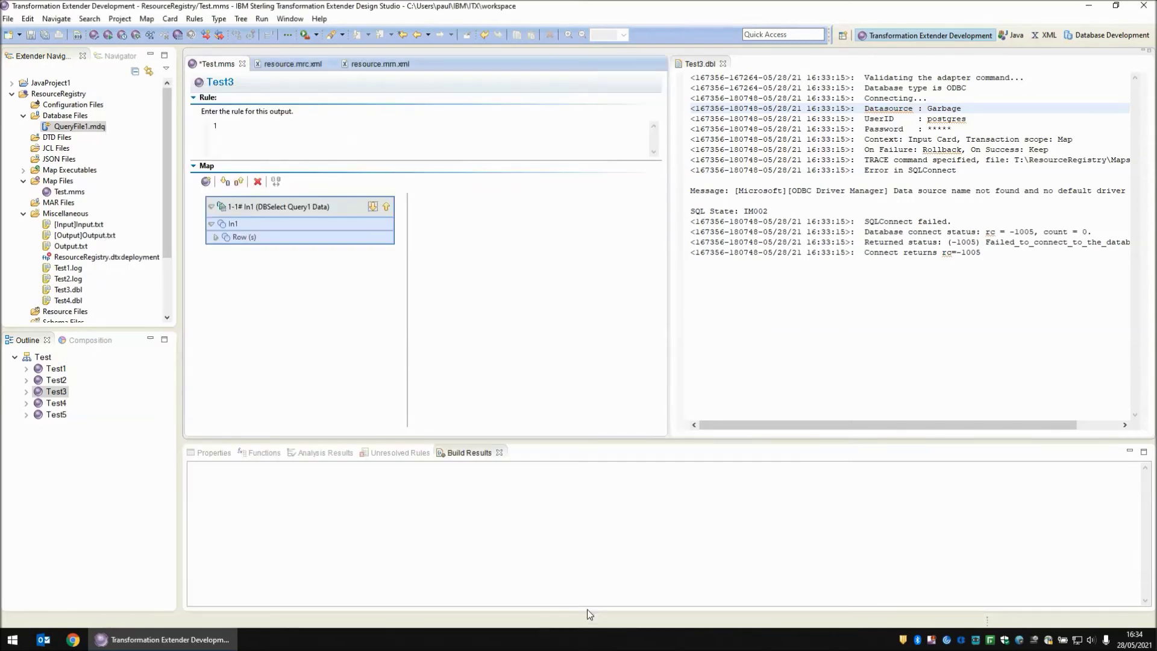
Display the Test4 map and view the DBQUERY rule of its Out item.
left_click(60, 402)
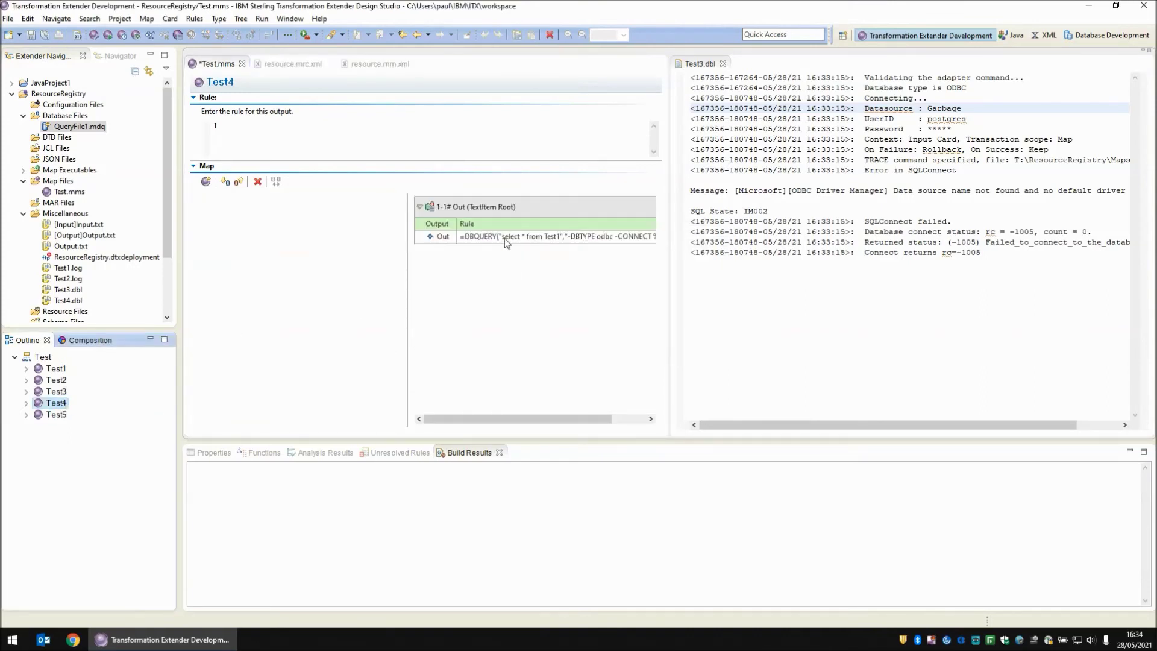
left_click(505, 237)
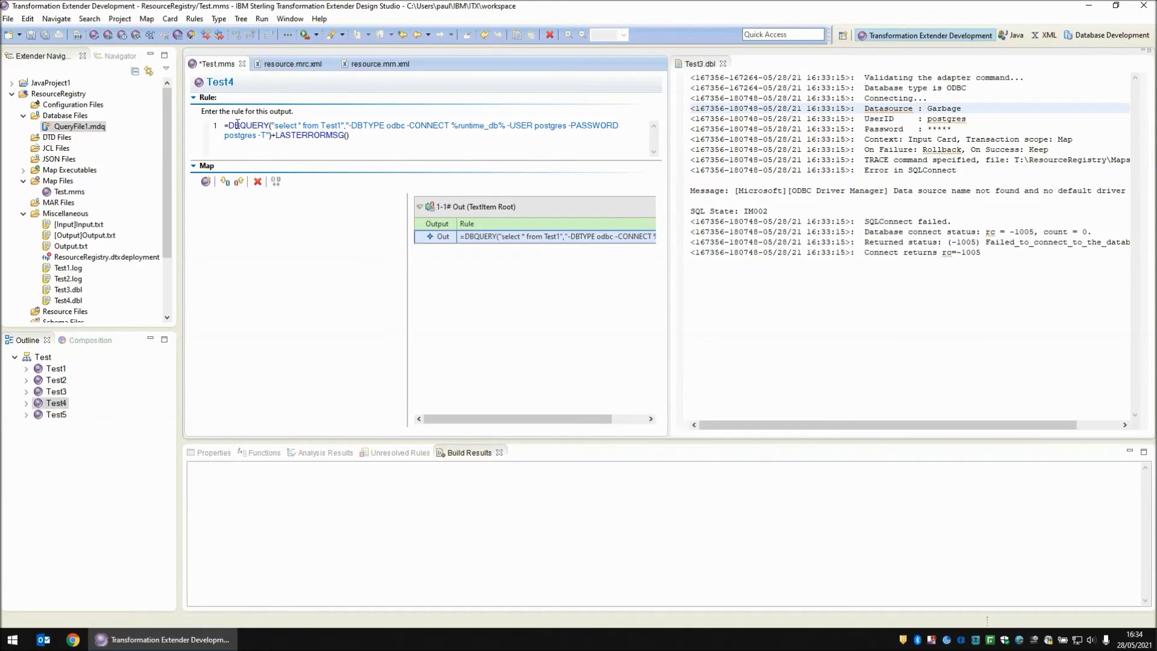
Open the Test4.dbl trace file in place of Test3.dbl and clear its contents.
left_click(709, 67)
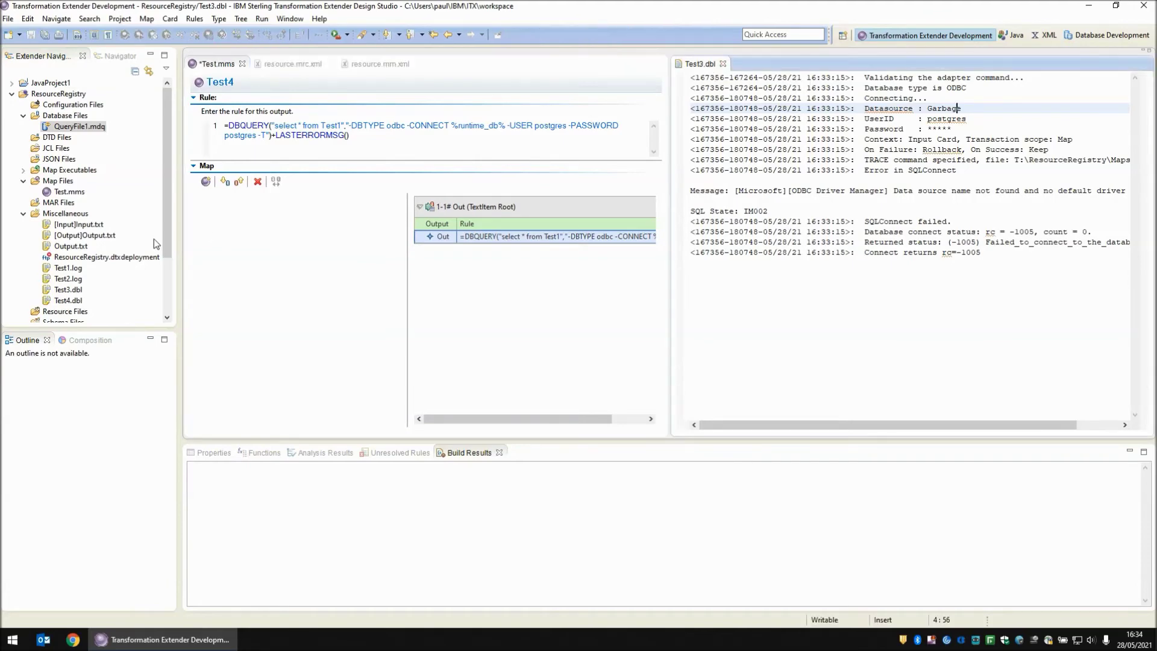
left_click(75, 300)
double_click(76, 300)
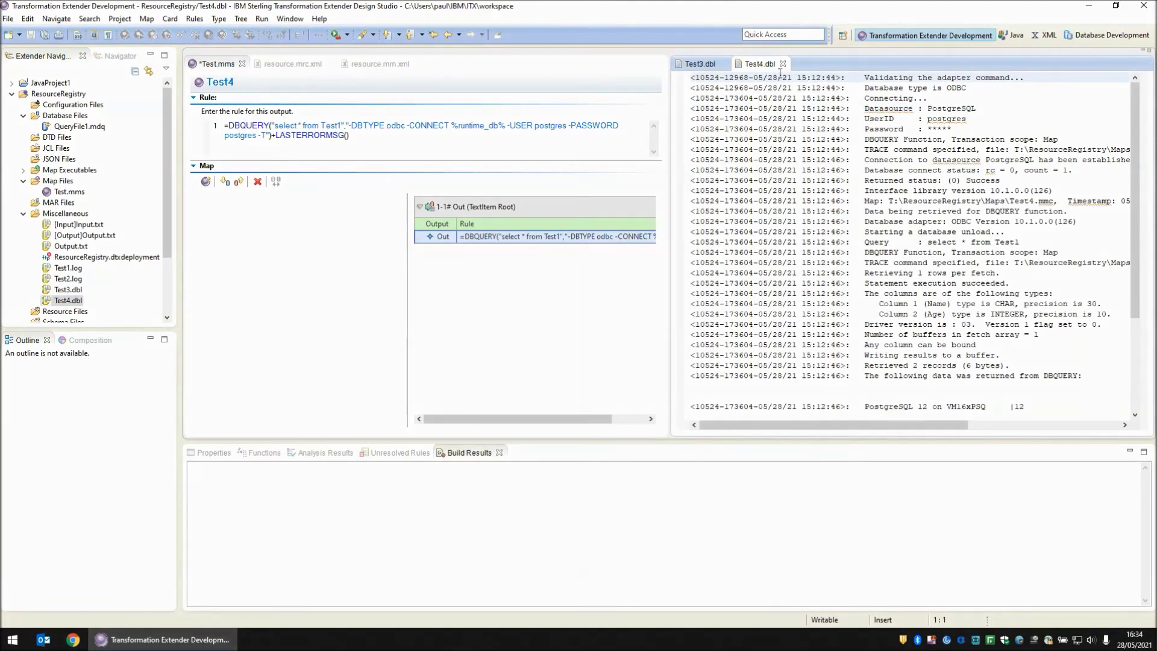
left_click(723, 63)
left_click(758, 118)
key("ctrl+a")
key("Delete")
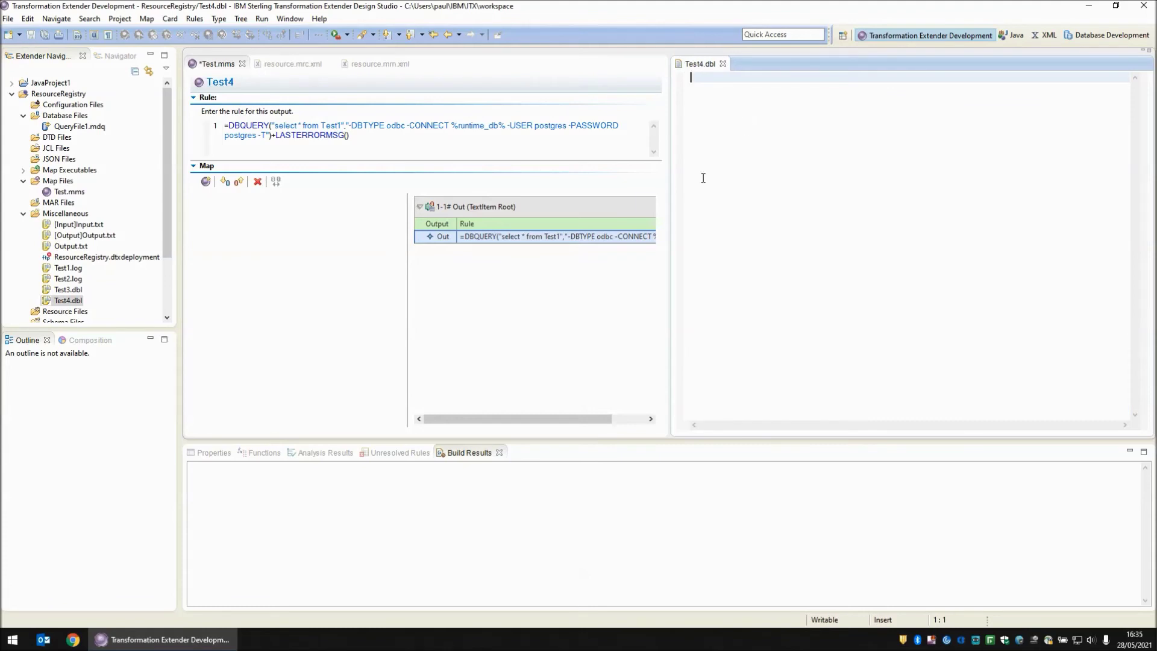
Highlight the %runtime_db% alias in the DBQUERY rule and run the Test4 map.
left_click(503, 238)
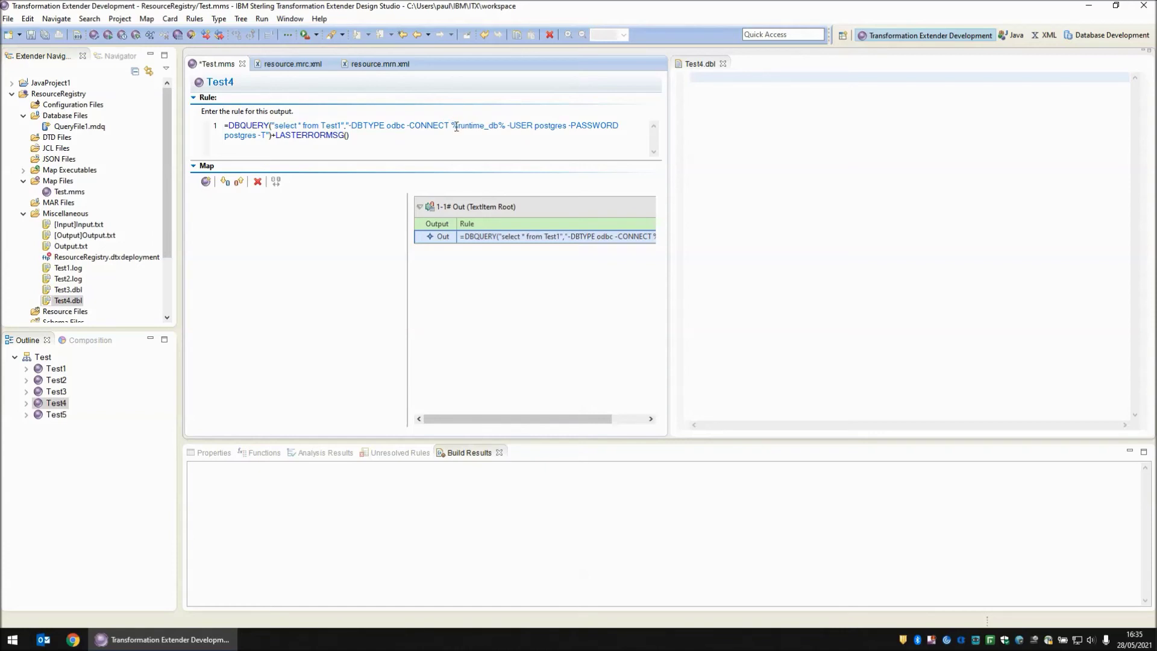
left_click_drag(452, 126, 504, 127)
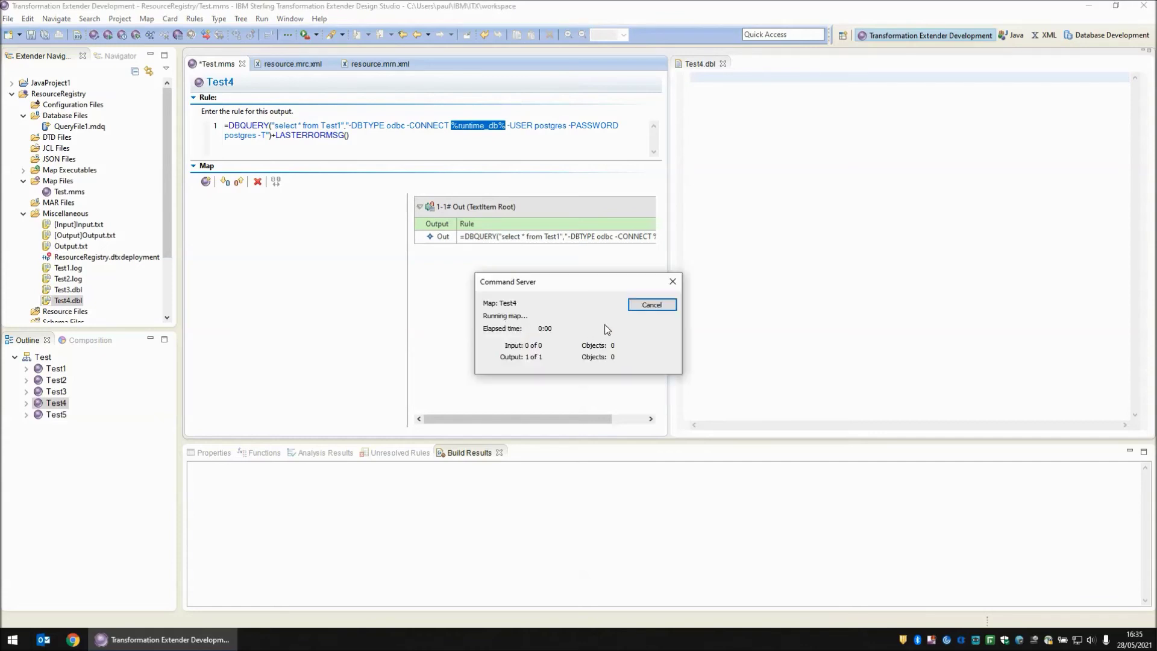
left_click(645, 306)
Highlight the Datasource value and the executed query in Test4.dbl, and close the trace file.
left_click(788, 226)
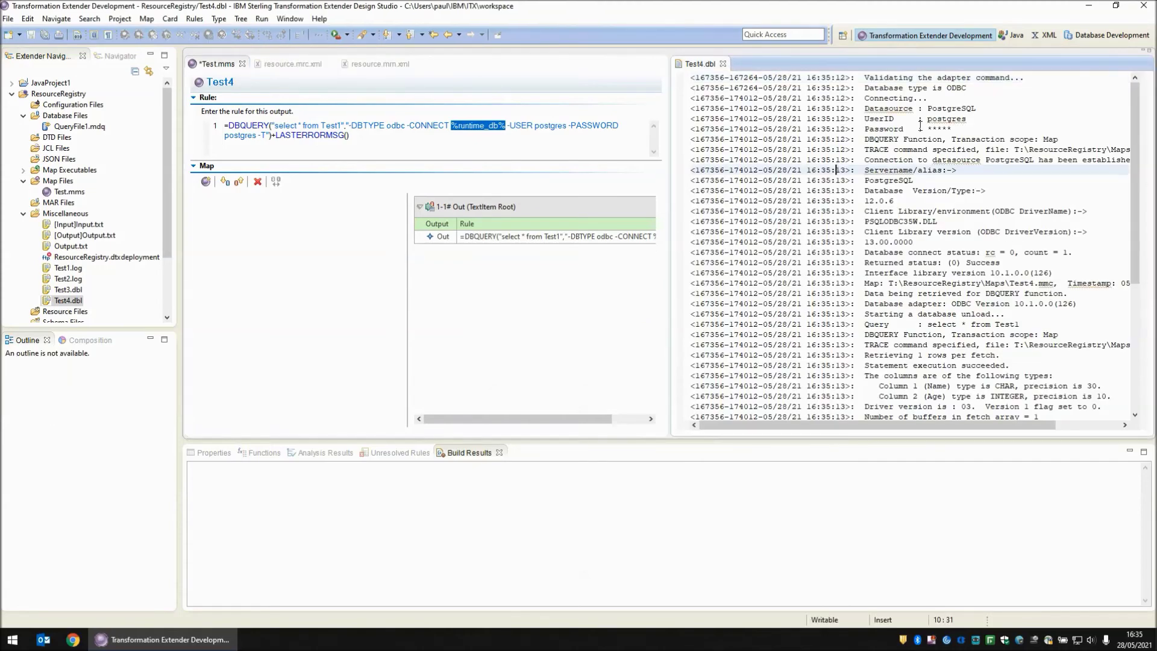
double_click(951, 108)
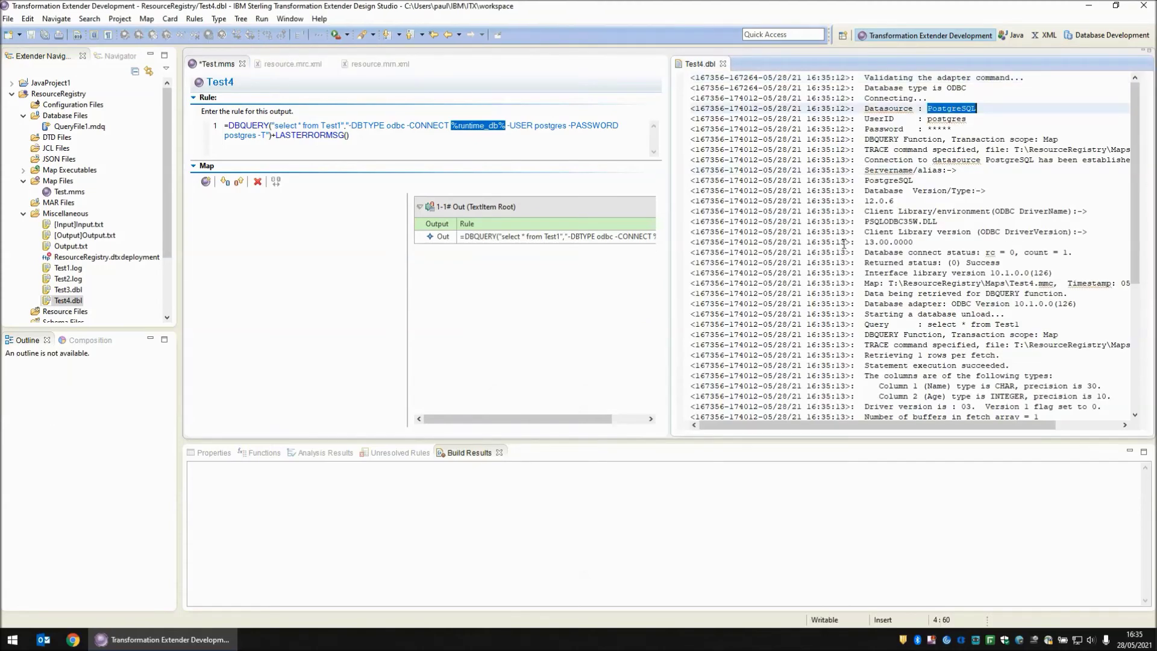
left_click_drag(928, 325, 1020, 324)
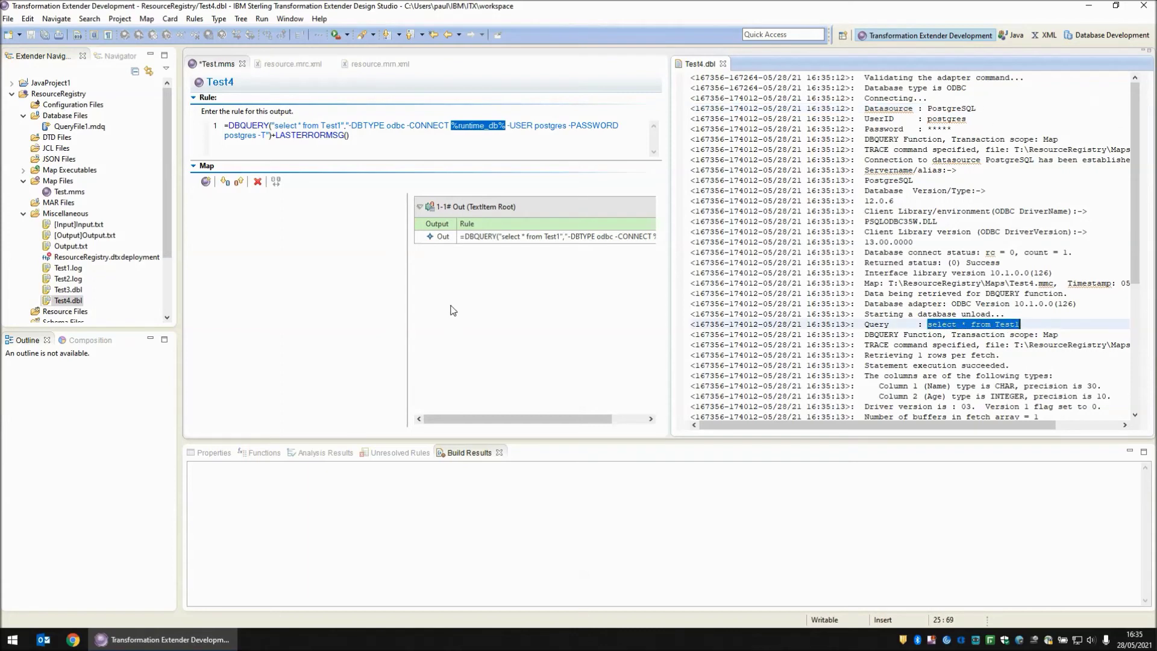
left_click(722, 63)
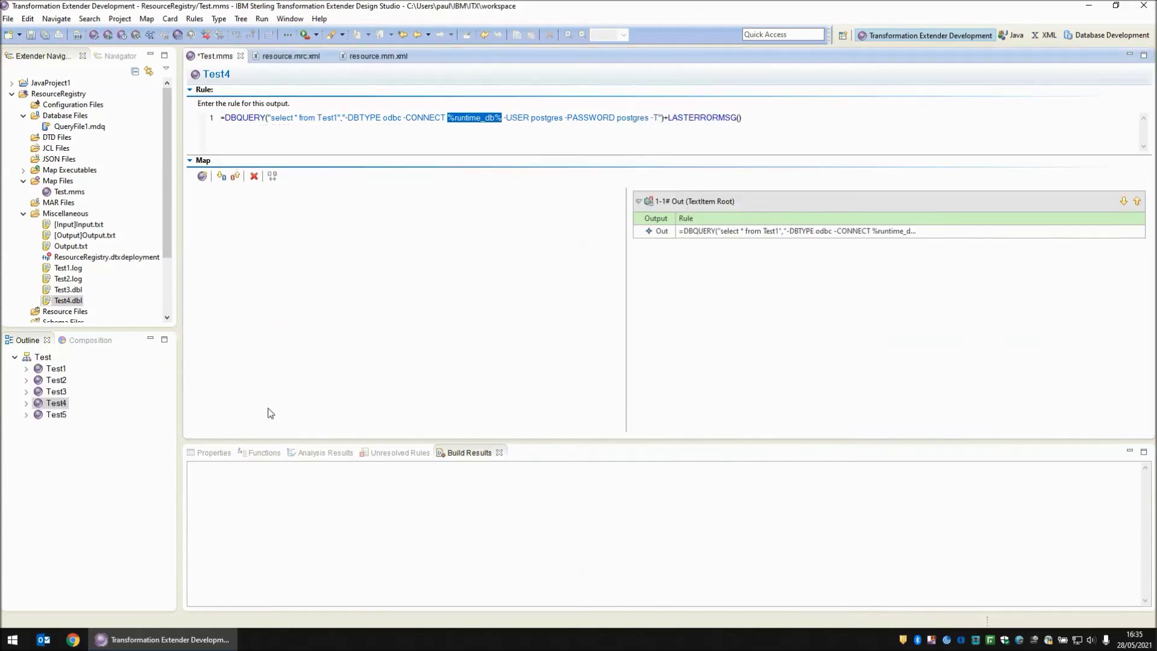
Display the Test5 map and examine the settings of its In1 and Out cards, leaving both unchanged.
left_click(64, 416)
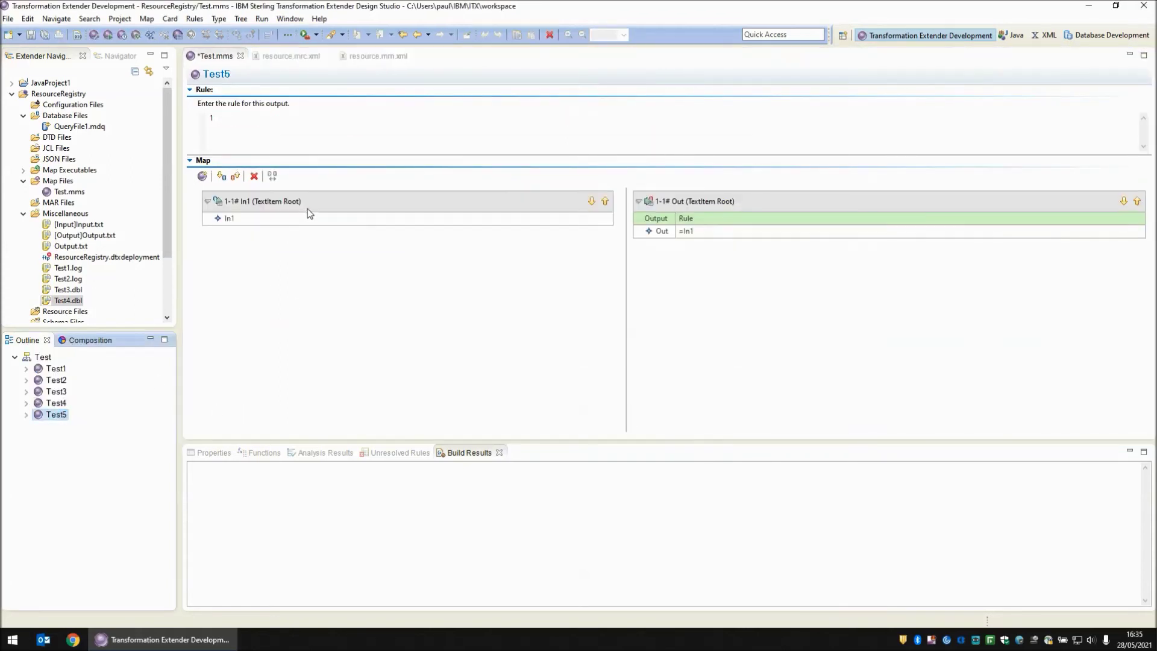
double_click(310, 203)
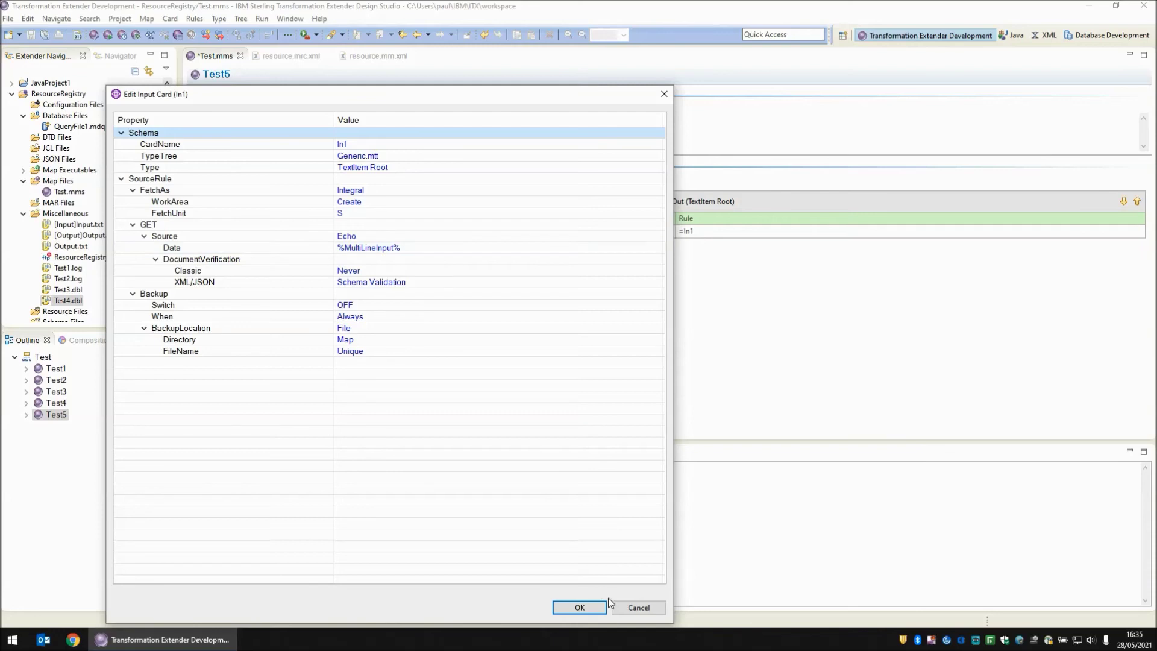
left_click(636, 608)
double_click(669, 203)
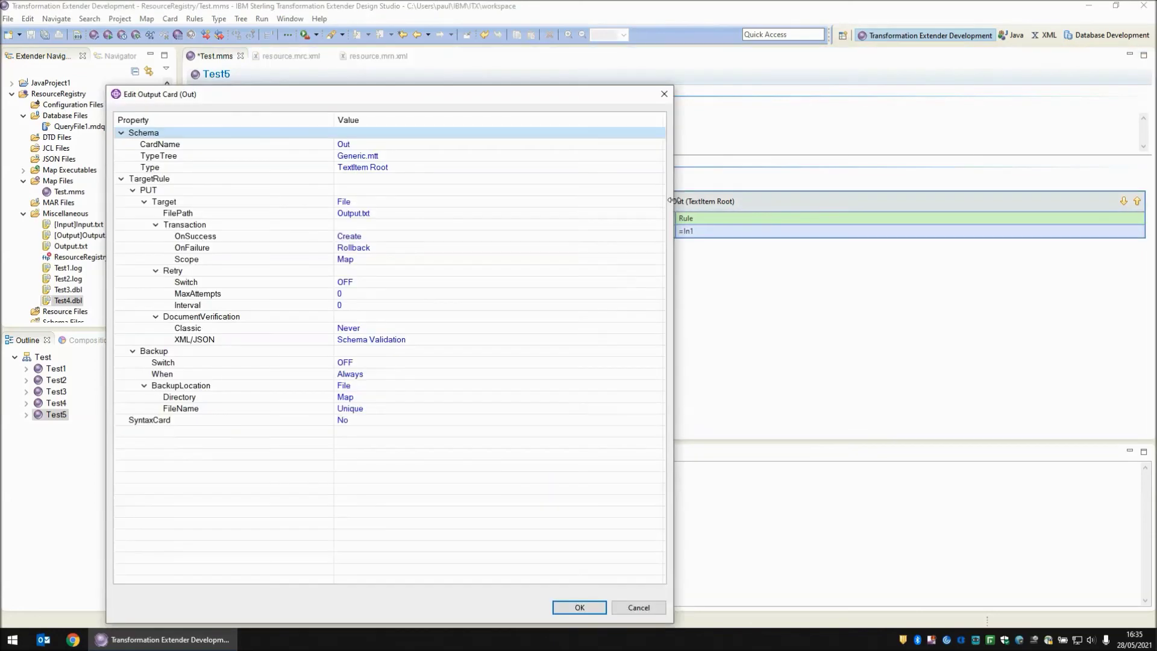
left_click(638, 607)
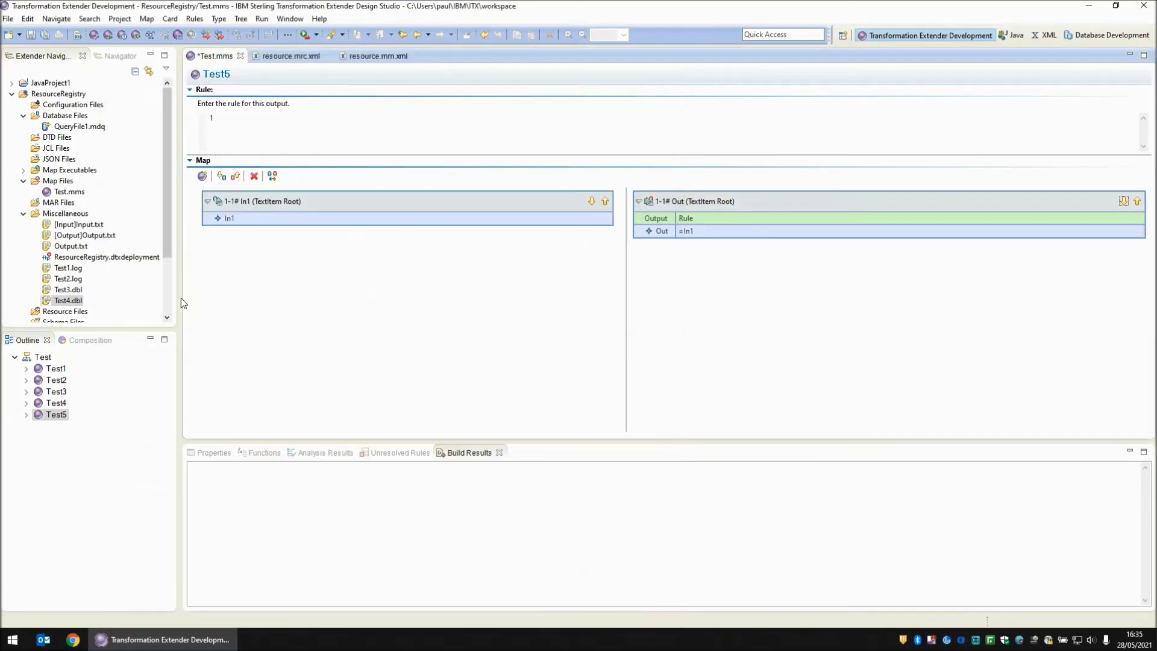
Open Output.txt side by side with the map editor and run the Test5 map.
double_click(68, 247)
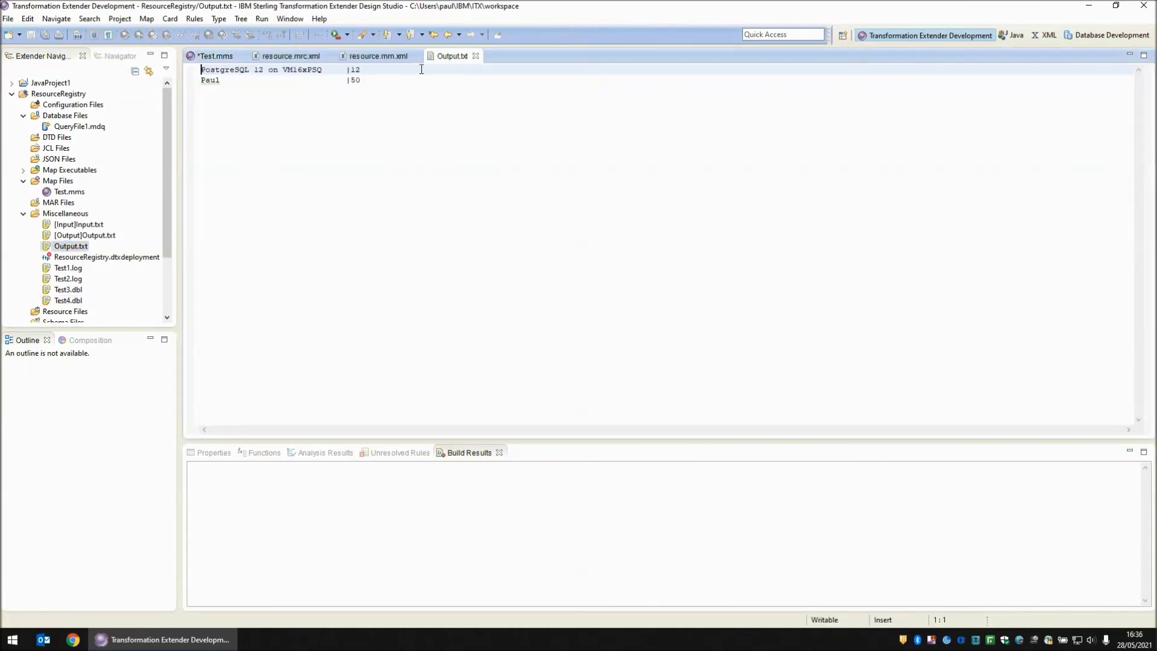
left_click_drag(452, 60, 1072, 318)
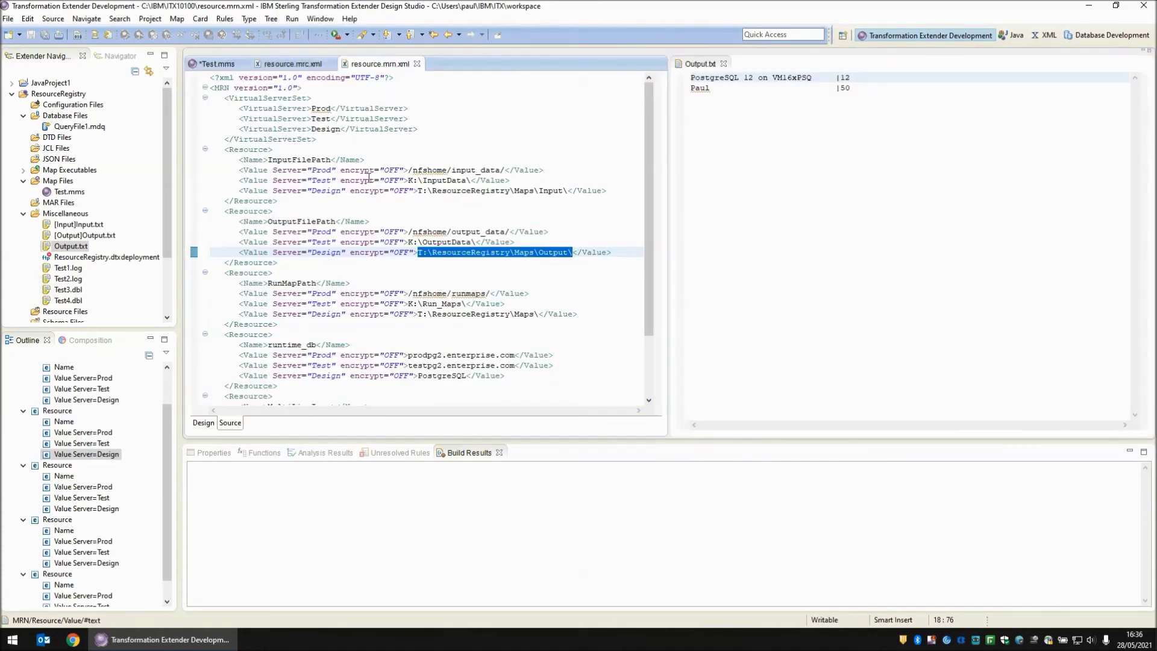
left_click(217, 65)
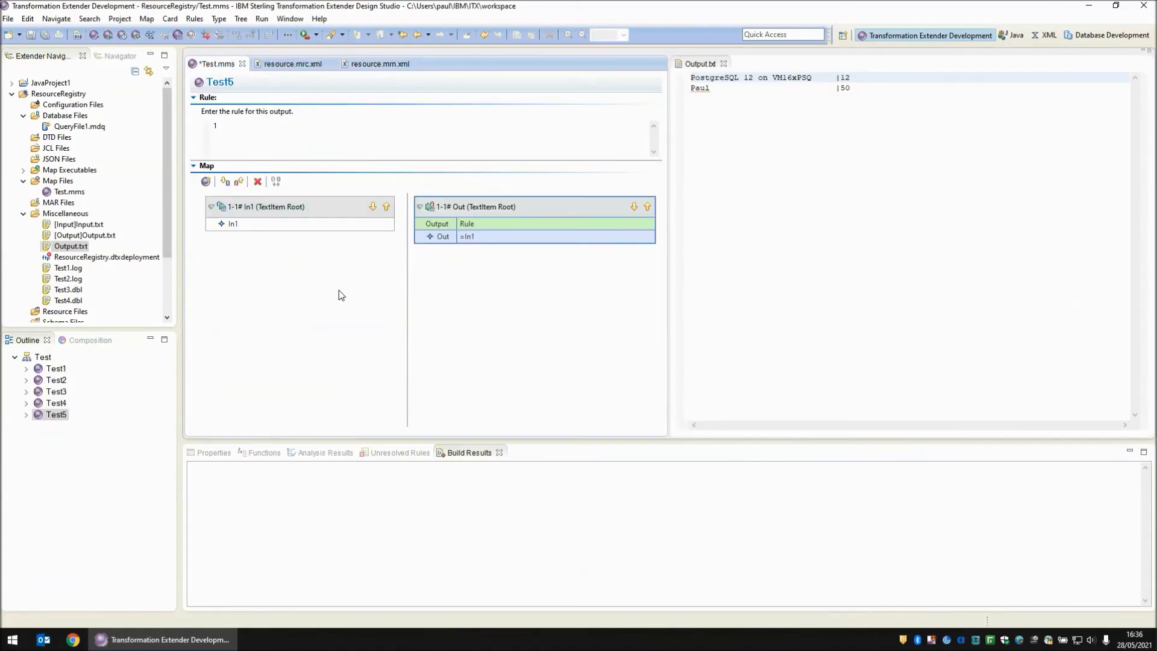
key("ctrl+r")
left_click(643, 305)
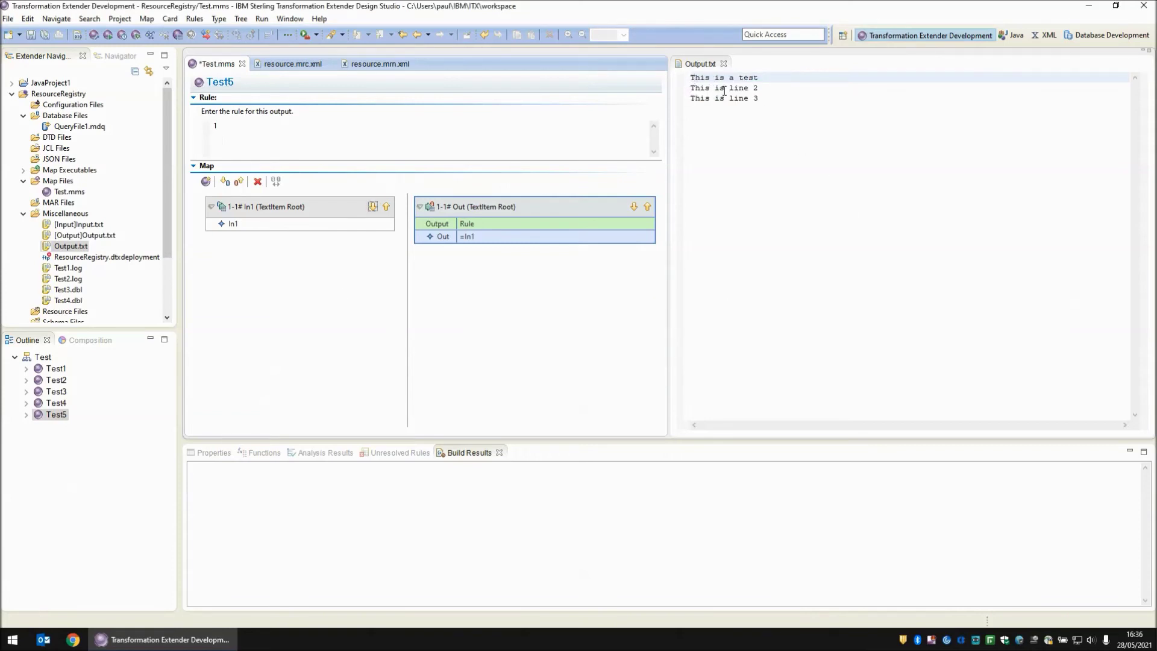
In resource.mrn.xml, highlight the three-line Design value of the MultiLineInput resource to compare it with Output.txt.
left_click(384, 64)
left_click(397, 325)
scroll(398, 331, "down", 3)
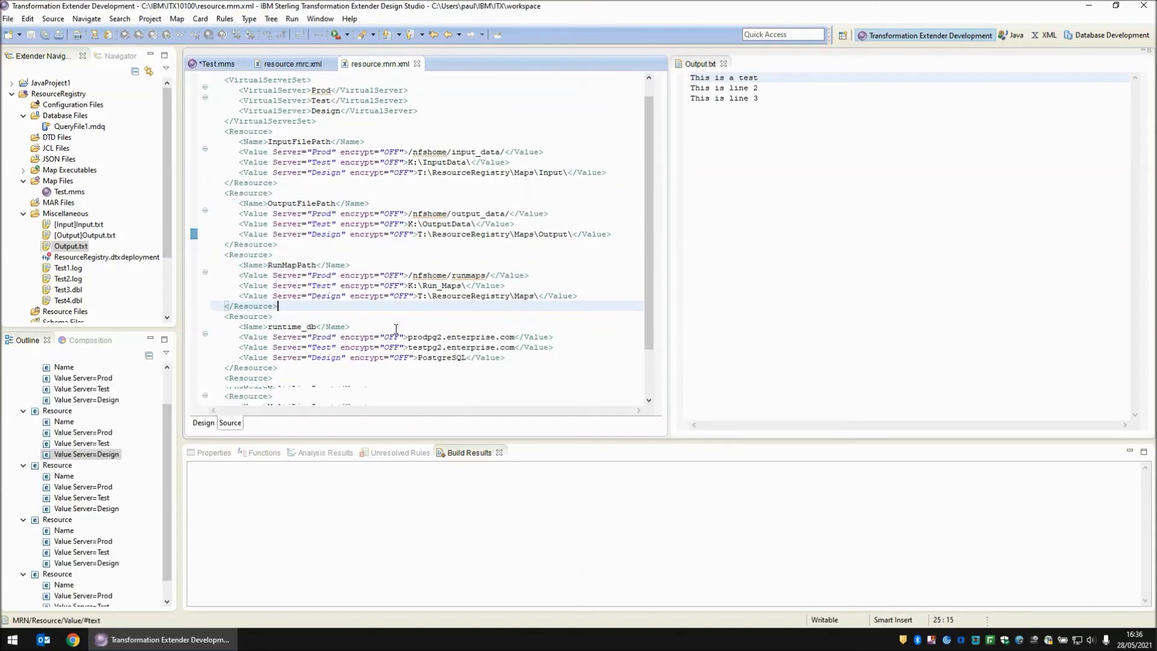
left_click_drag(418, 360, 279, 380)
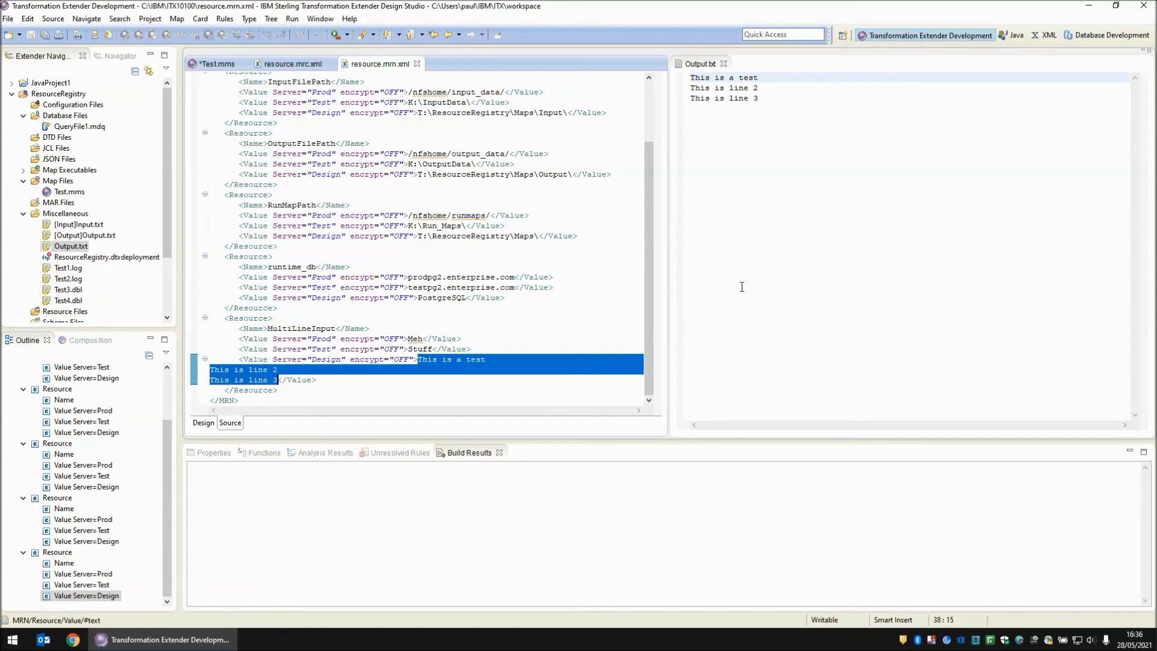
Close all open editors, discarding the changes to Test.mms.
left_click(750, 265)
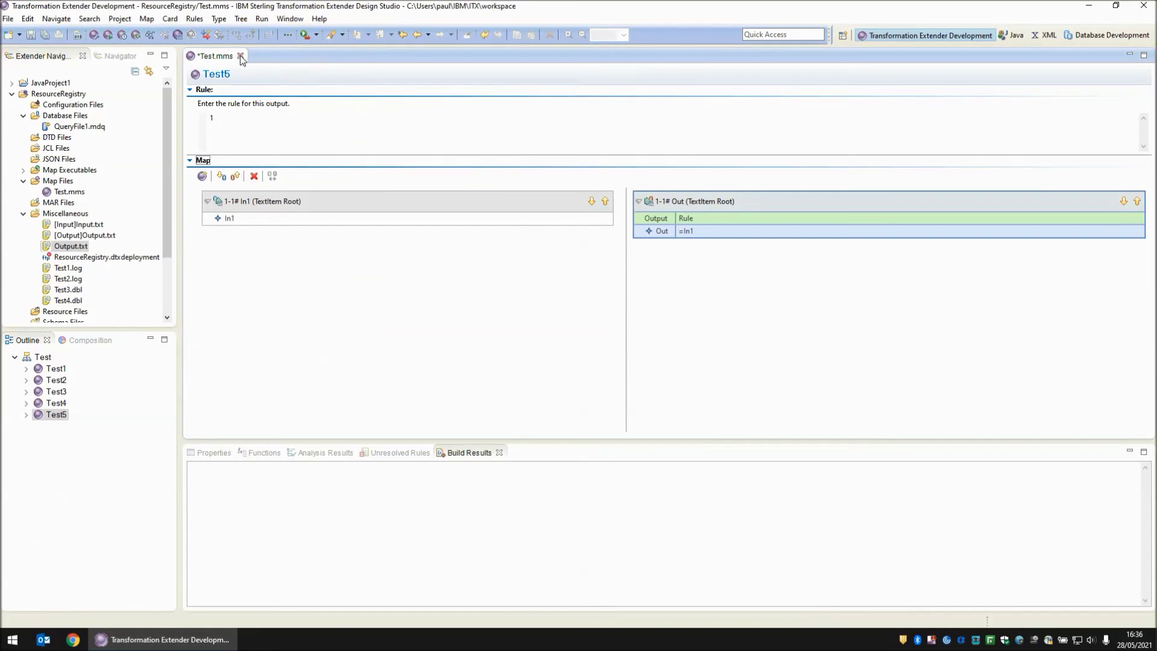
left_click(240, 55)
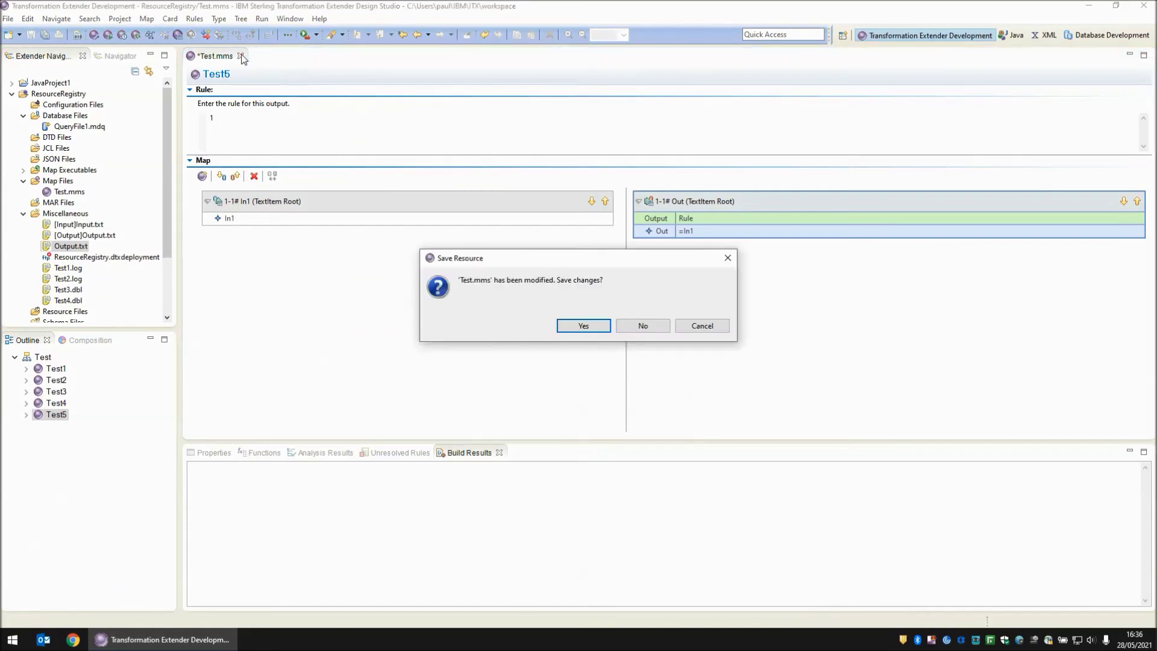
left_click(643, 326)
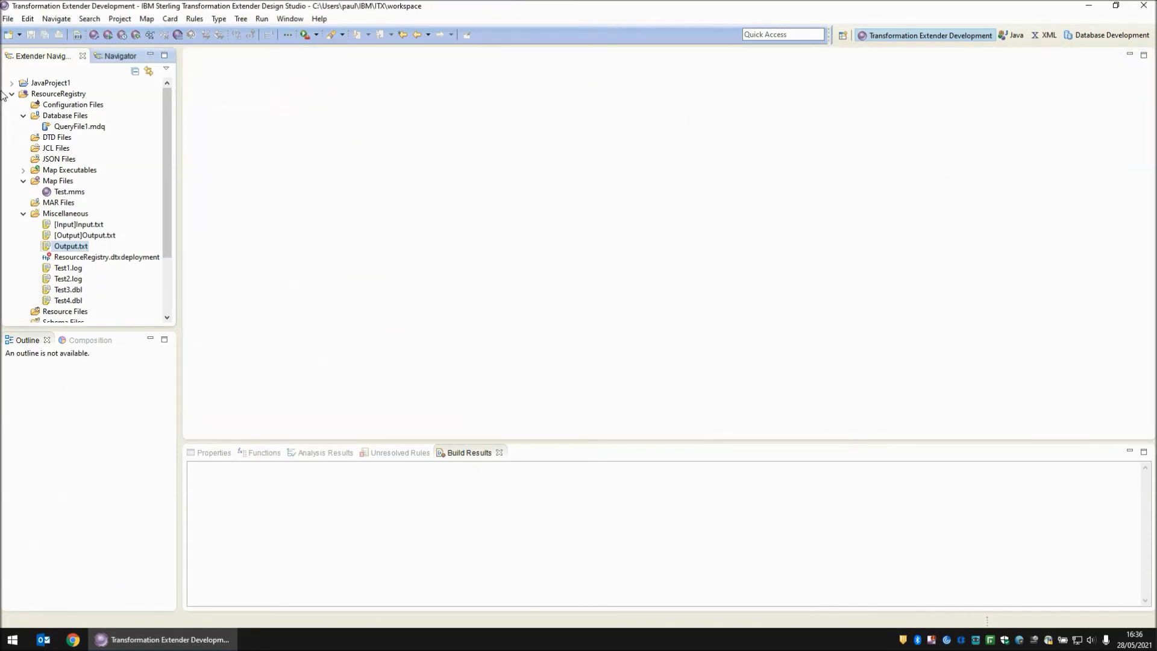
Switch to the Java perspective and open Example1.java from the default package of JavaProject1.
left_click(11, 94)
left_click(11, 83)
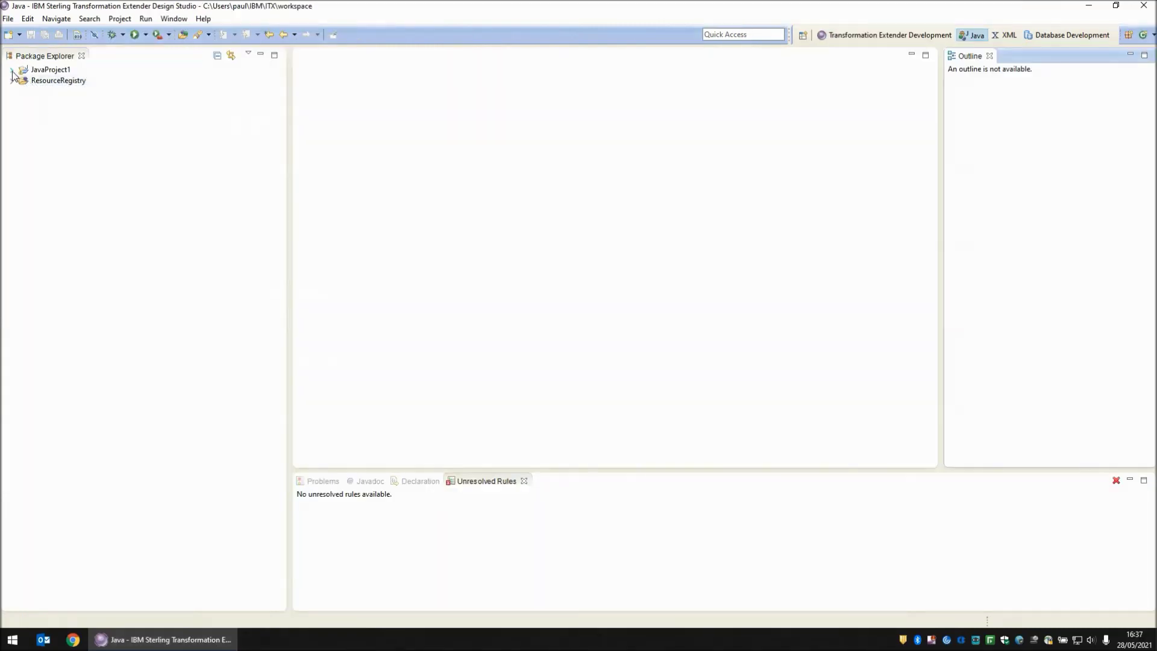
left_click(12, 71)
left_click(23, 81)
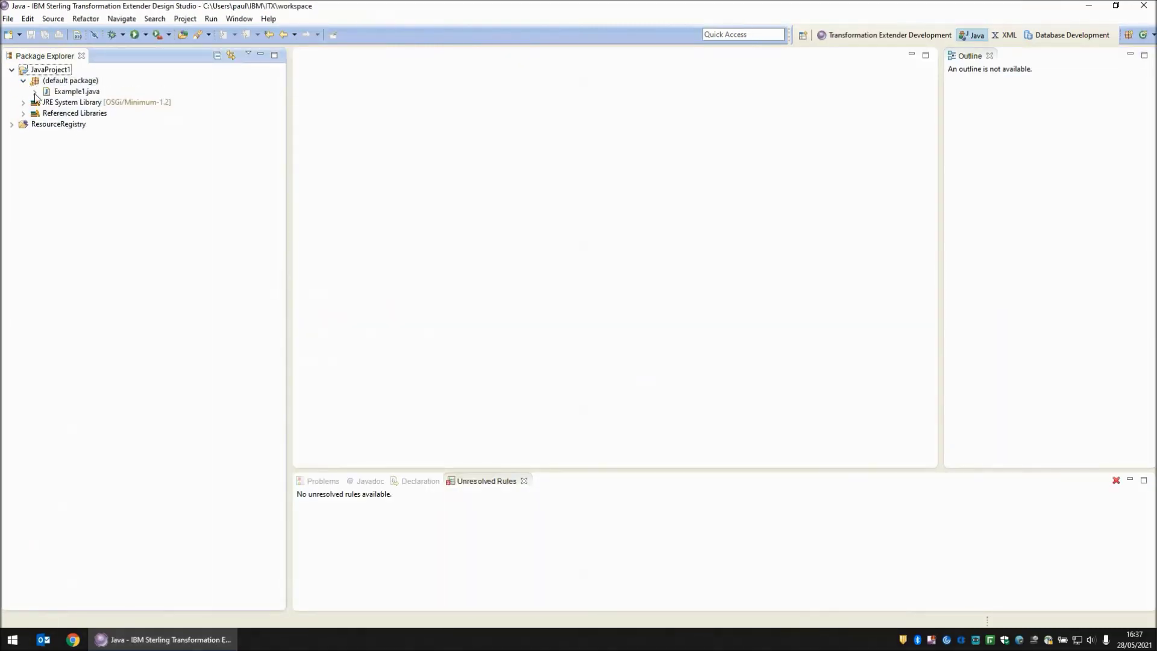
double_click(78, 92)
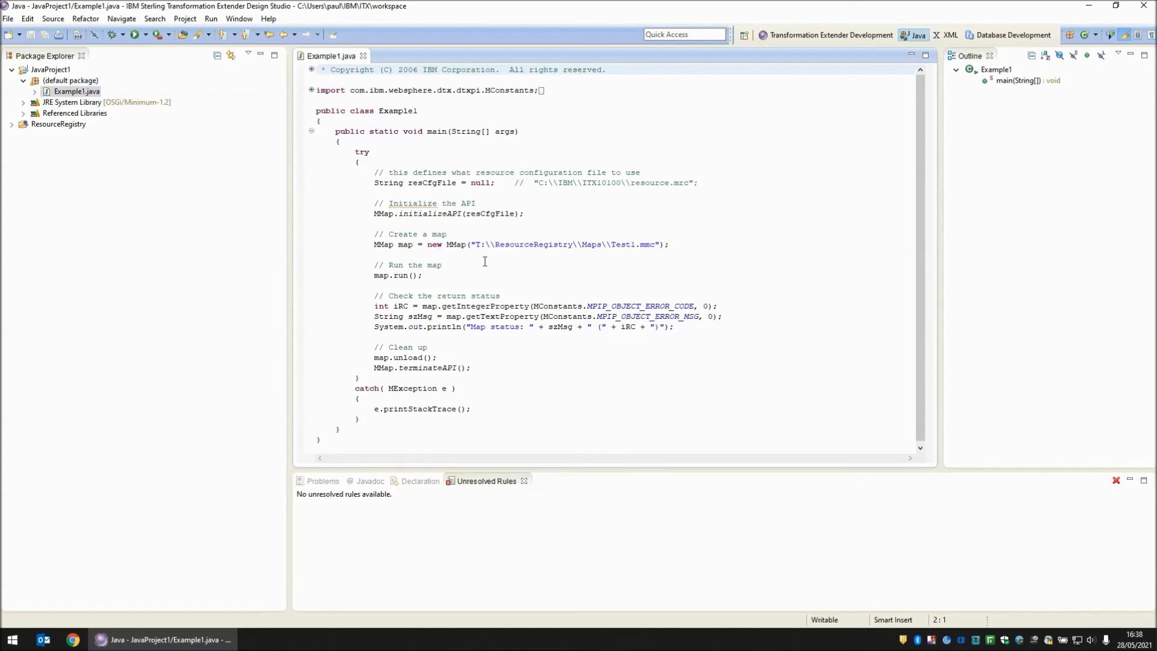
Examine the Test1.mmc path and the null resCfgFile value in Example1.java, and run the program to check the map status.
left_click_drag(476, 245, 657, 244)
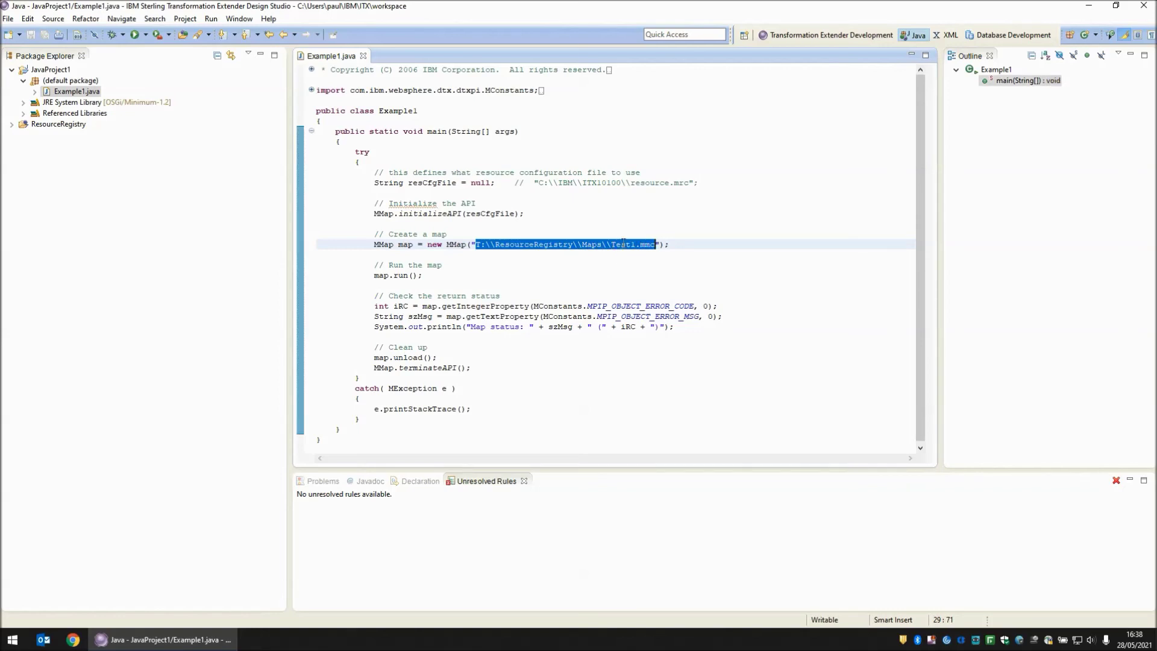
left_click(606, 215)
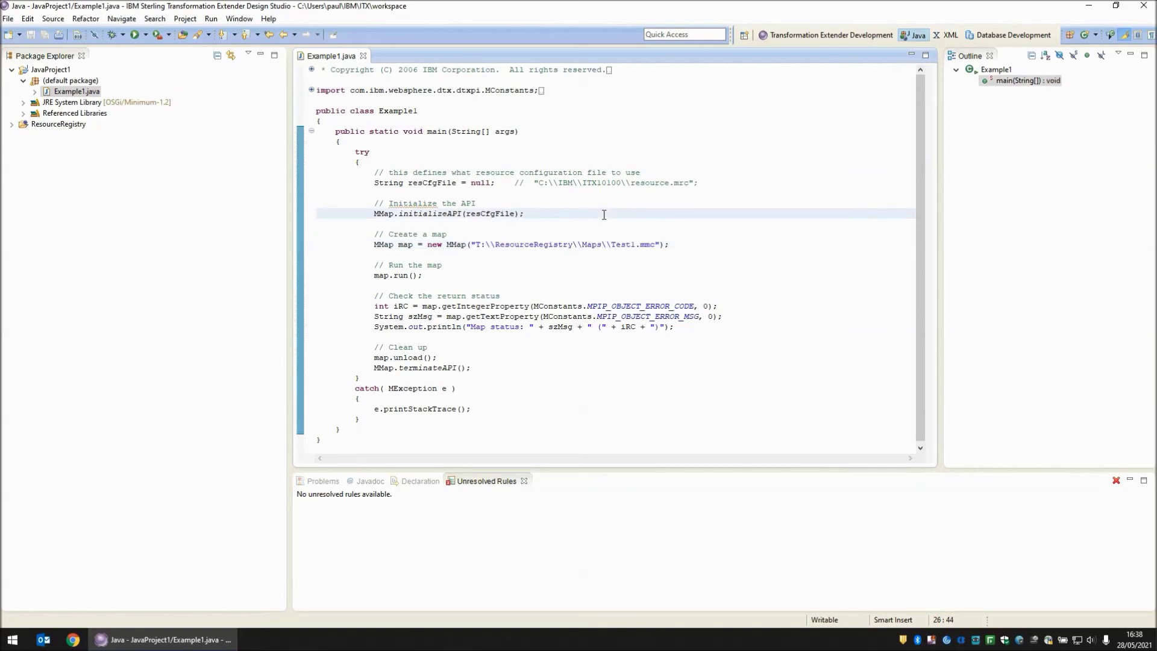
left_click_drag(471, 182, 491, 182)
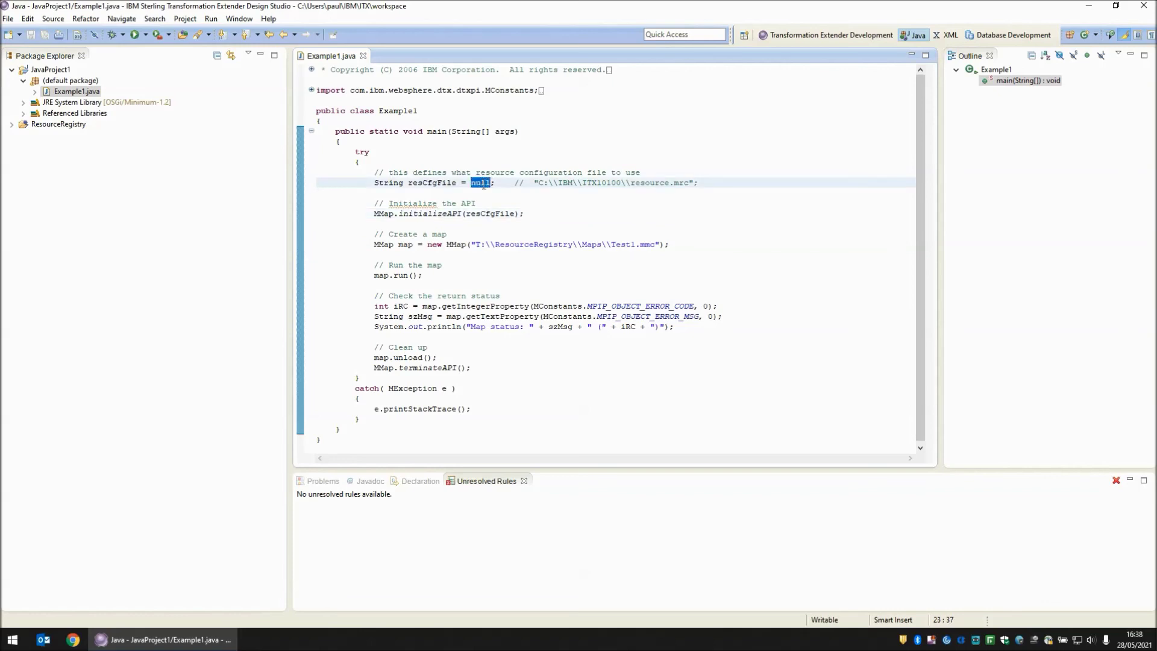
left_click(136, 36)
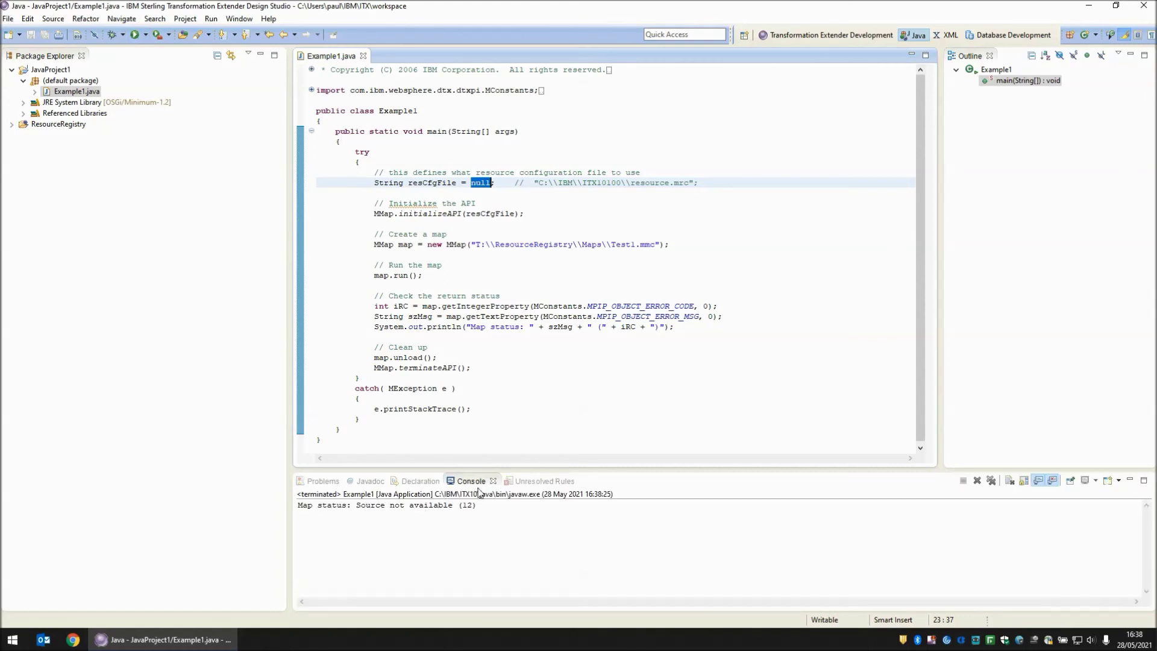
left_click_drag(485, 512, 300, 511)
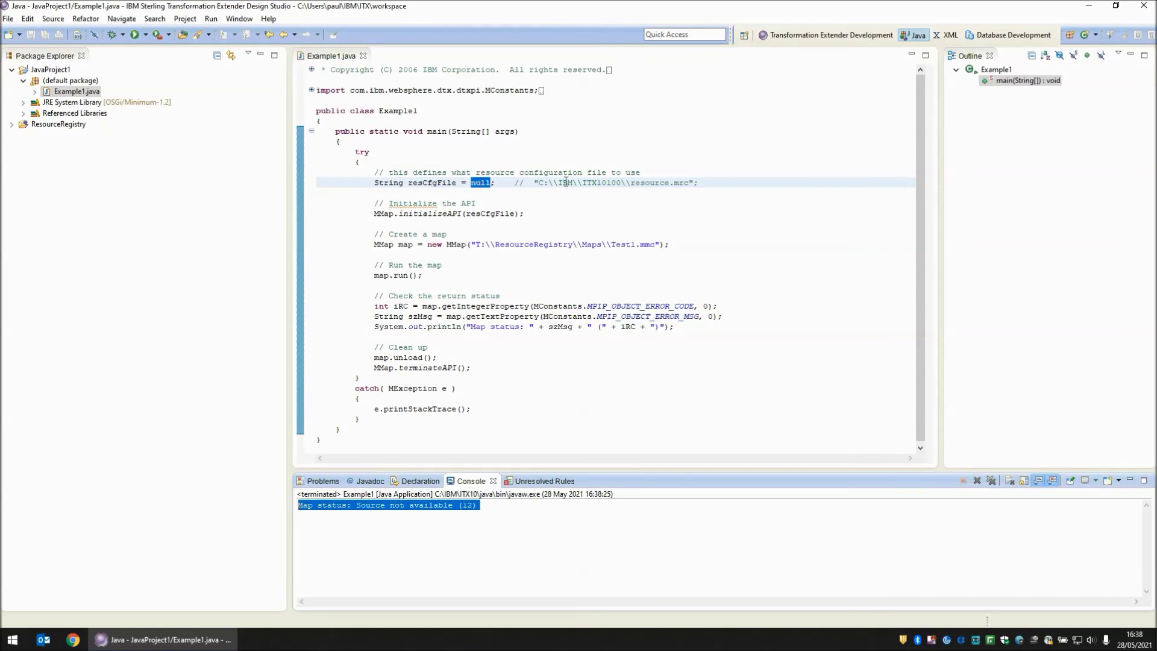
Set resCfgFile in Example1.java to "C:\\IBM\\ITX10100\\resource.mrc" by copying the path from the line's comment, and save the file.
left_click(532, 182)
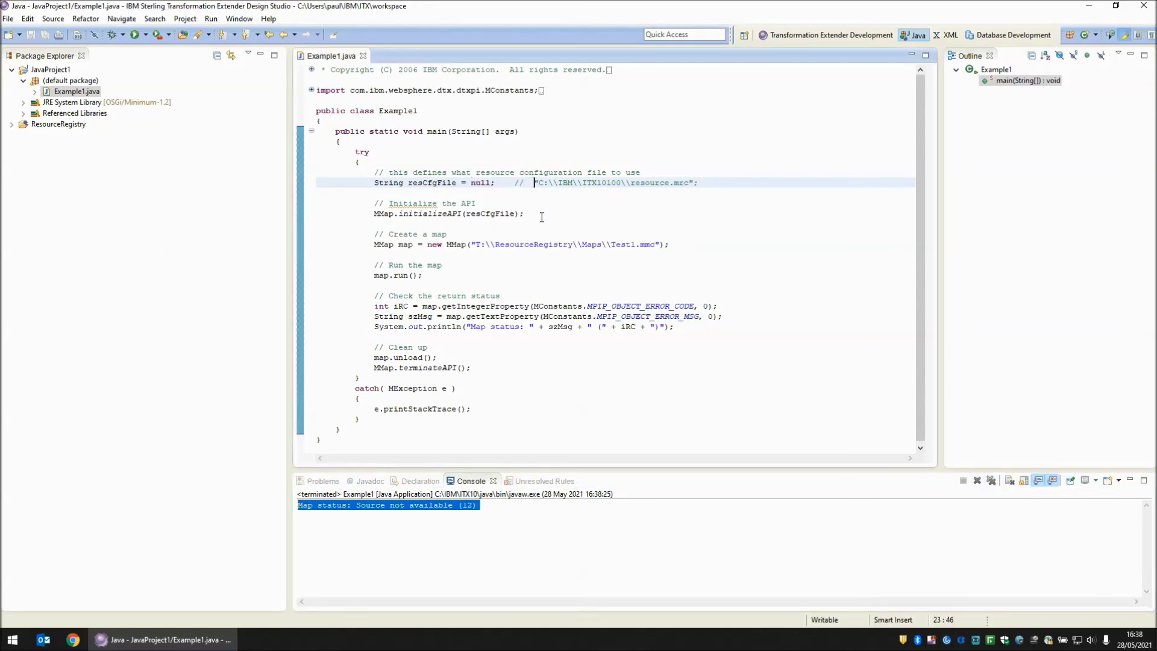
key("shift+End")
key("shift+Left")
key("ctrl+c")
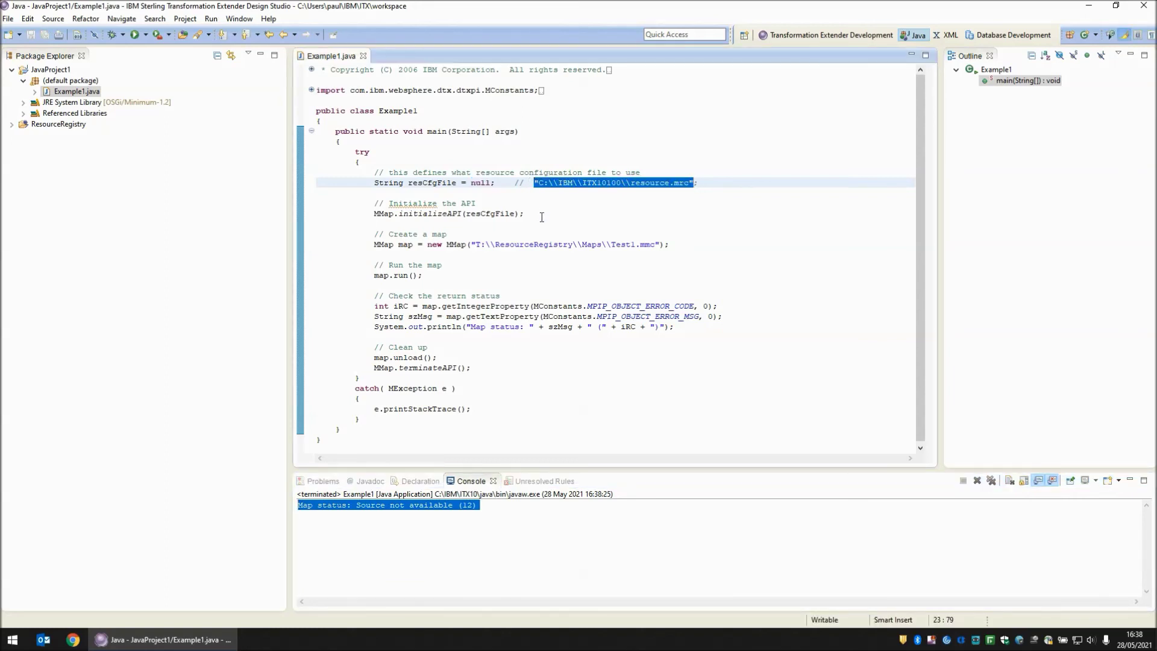
double_click(481, 183)
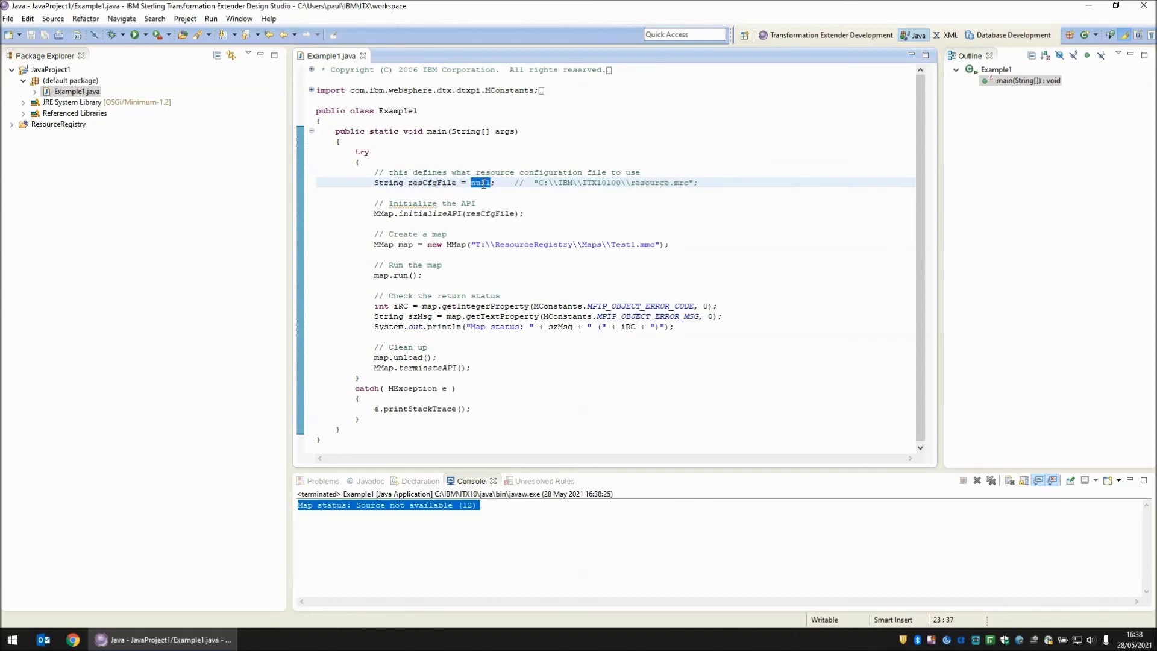
key("ctrl+v")
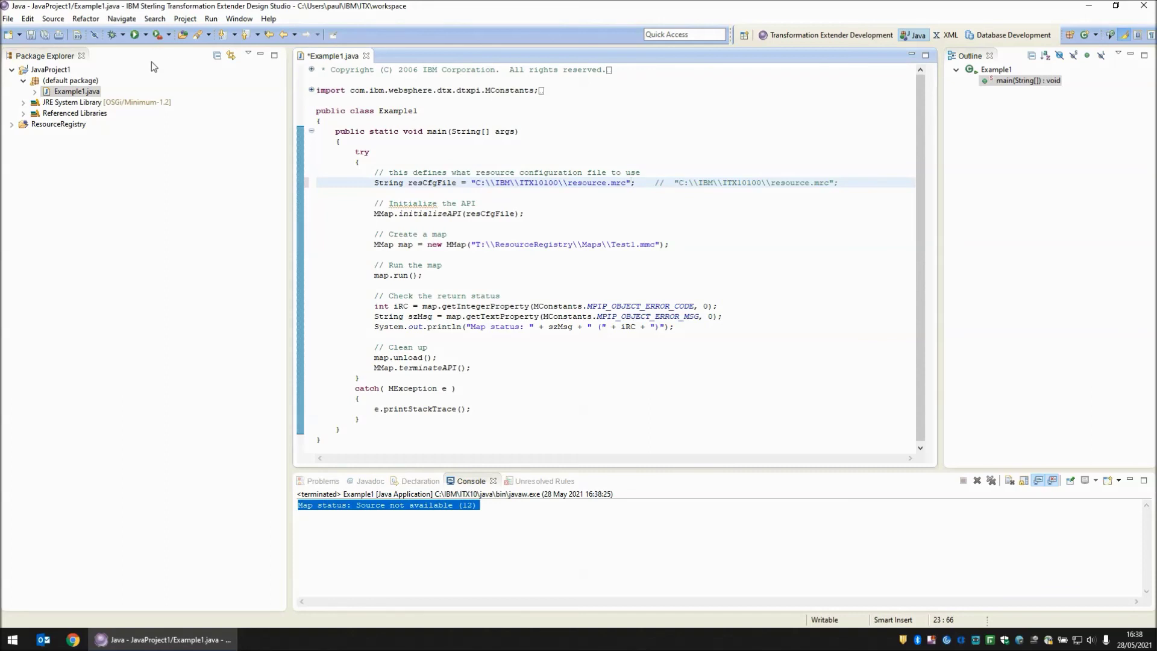
key("ctrl+s")
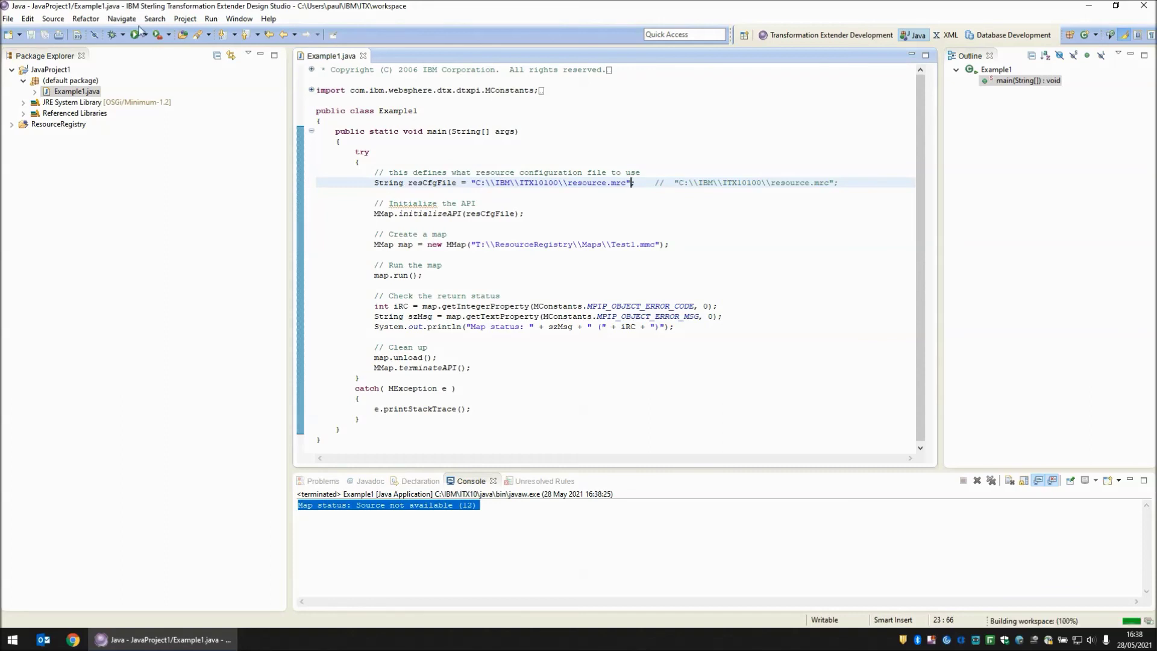
Run Example1 again and highlight the console's map status and the MMap.initializeAPI(resCfgFile) call.
key("ctrl+F11")
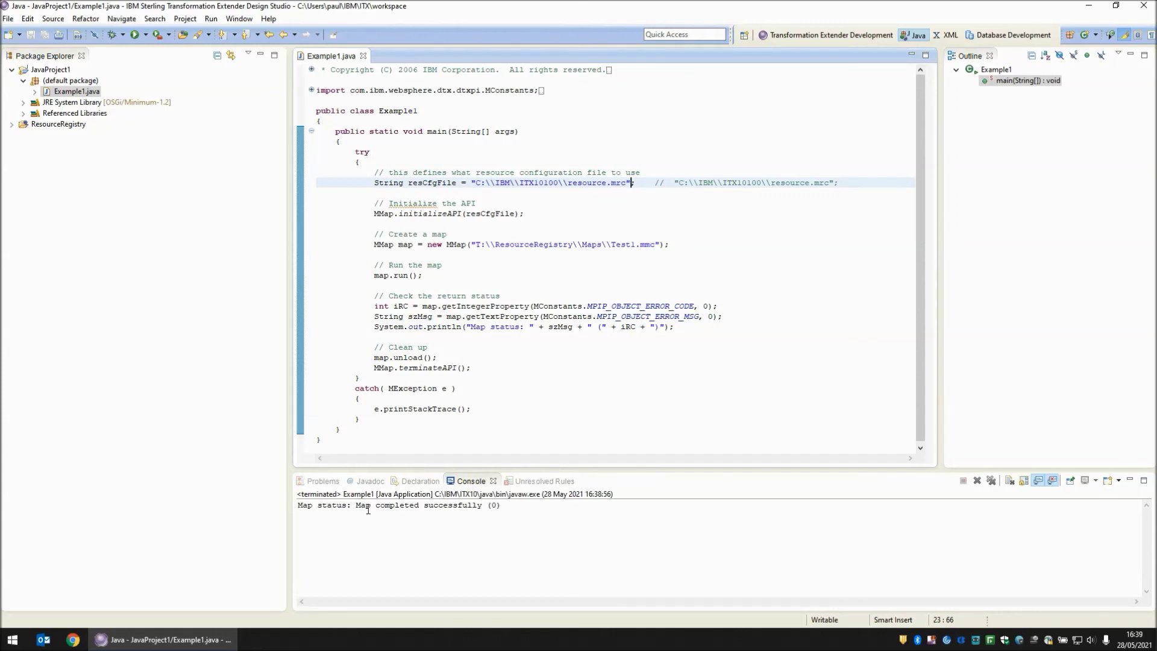
left_click_drag(506, 504, 290, 505)
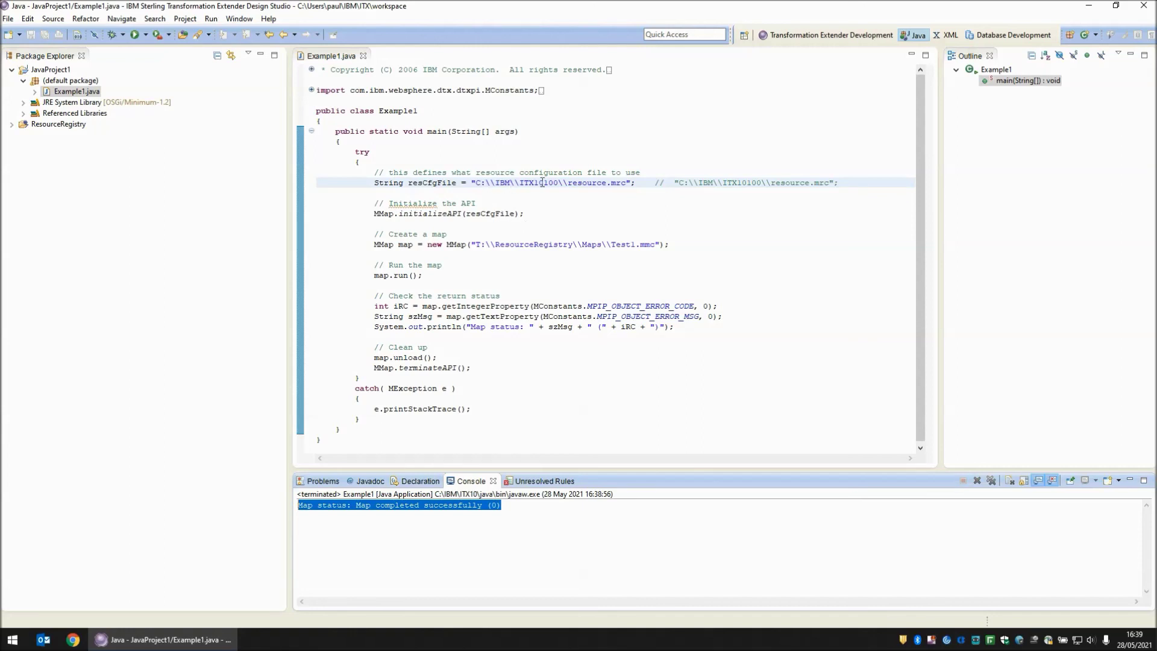
left_click_drag(374, 213, 525, 213)
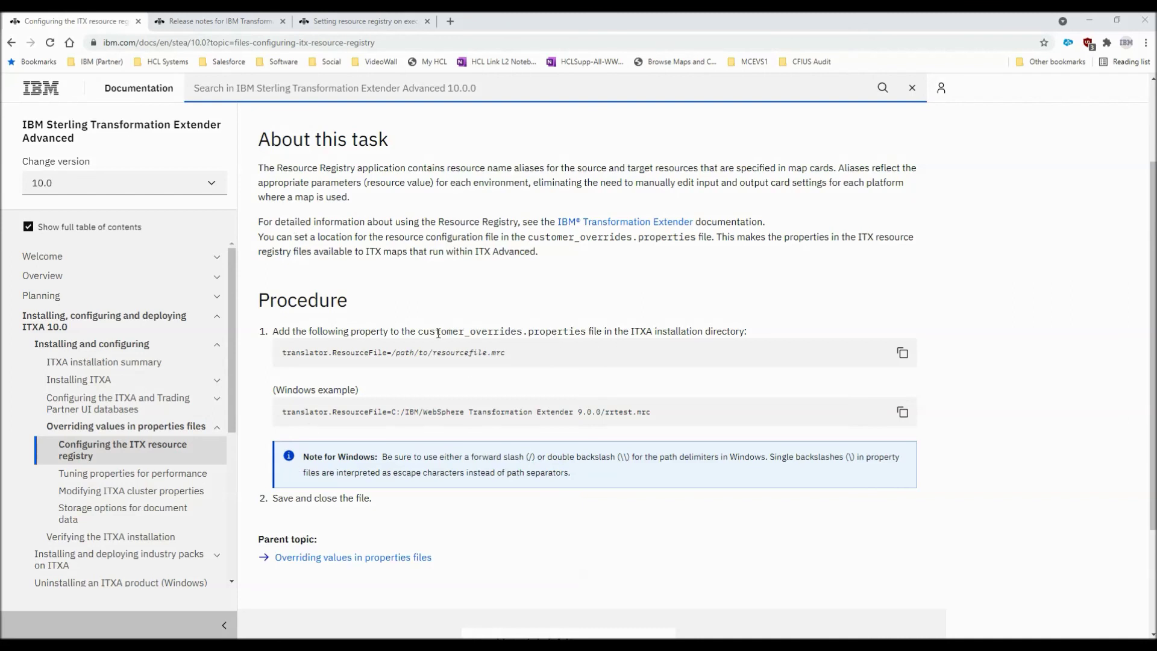
In the browser, examine the customer_overrides.properties translator.ResourceFile setting for ITXA and the release notes' server.conf.yaml steps for App Connect Enterprise.
left_click_drag(418, 332, 587, 331)
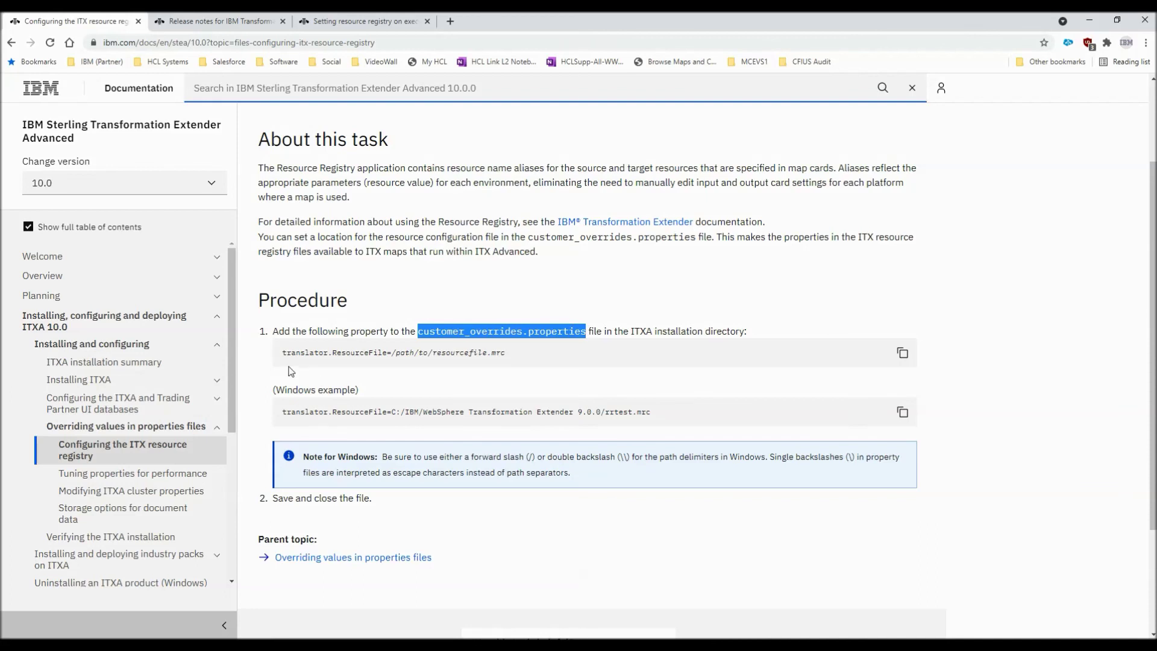
left_click_drag(282, 352, 491, 357)
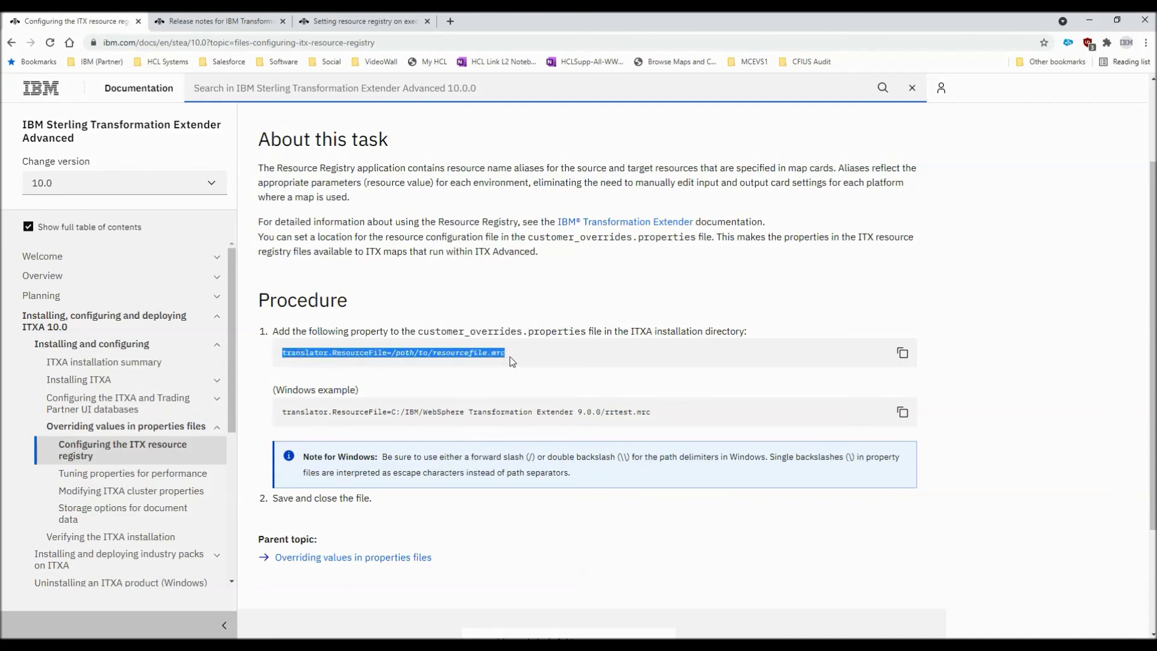
left_click(218, 21)
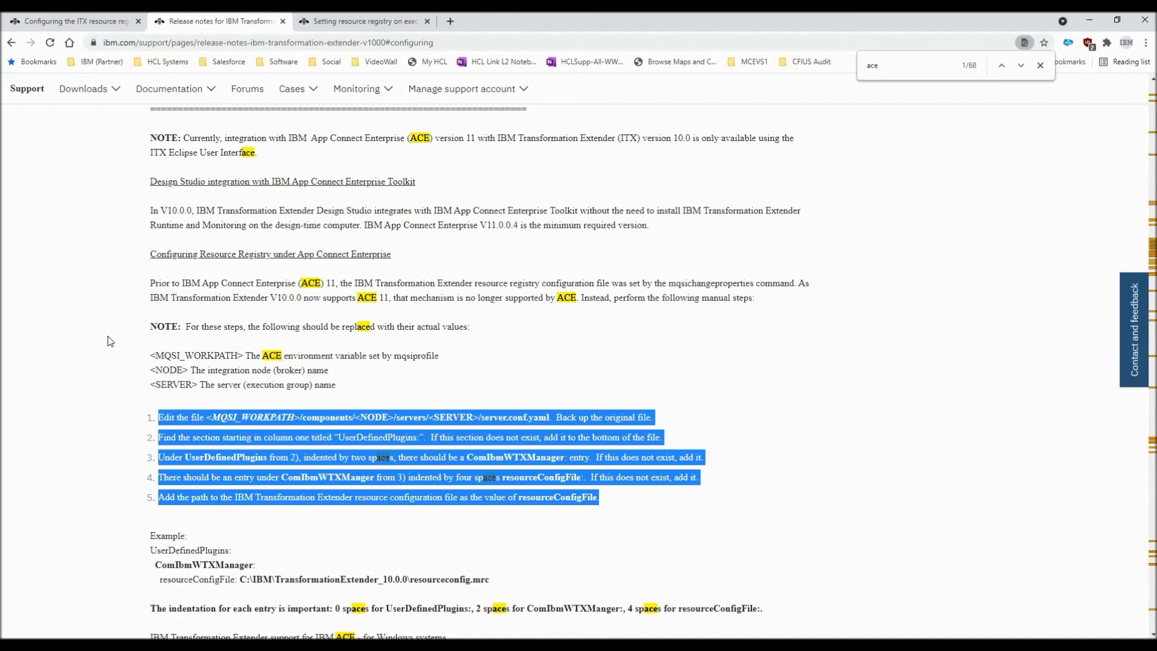
left_click(609, 497)
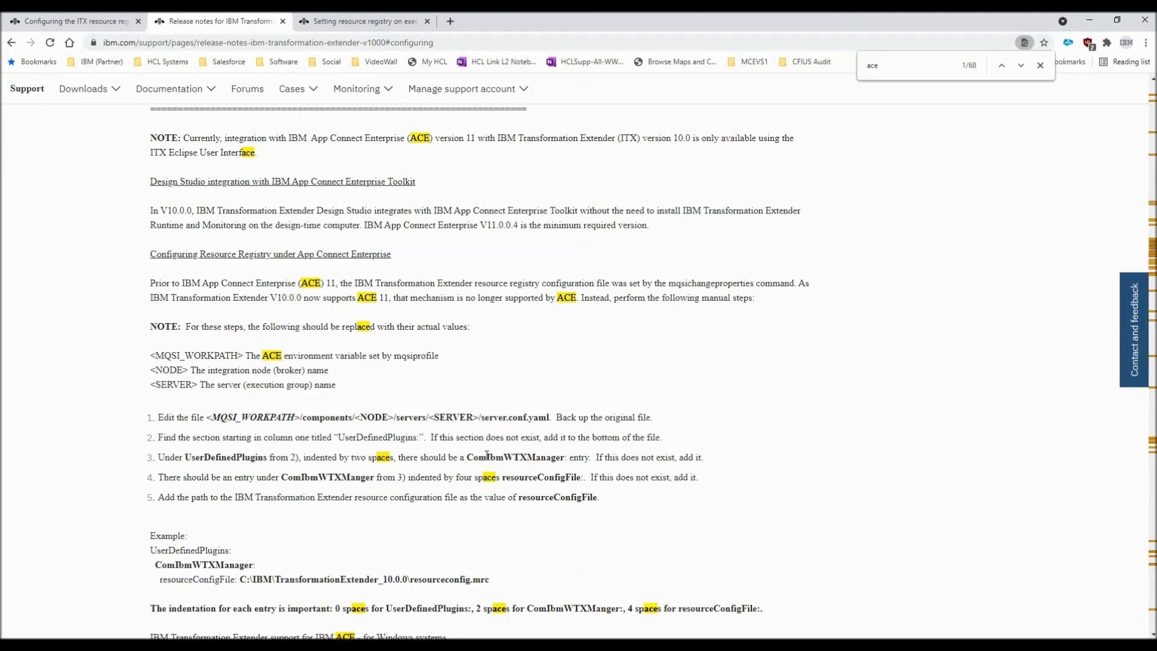
On the execution groups documentation page, highlight the resource registry configuration file location argument of the mqsichangeproperties command.
left_click(348, 17)
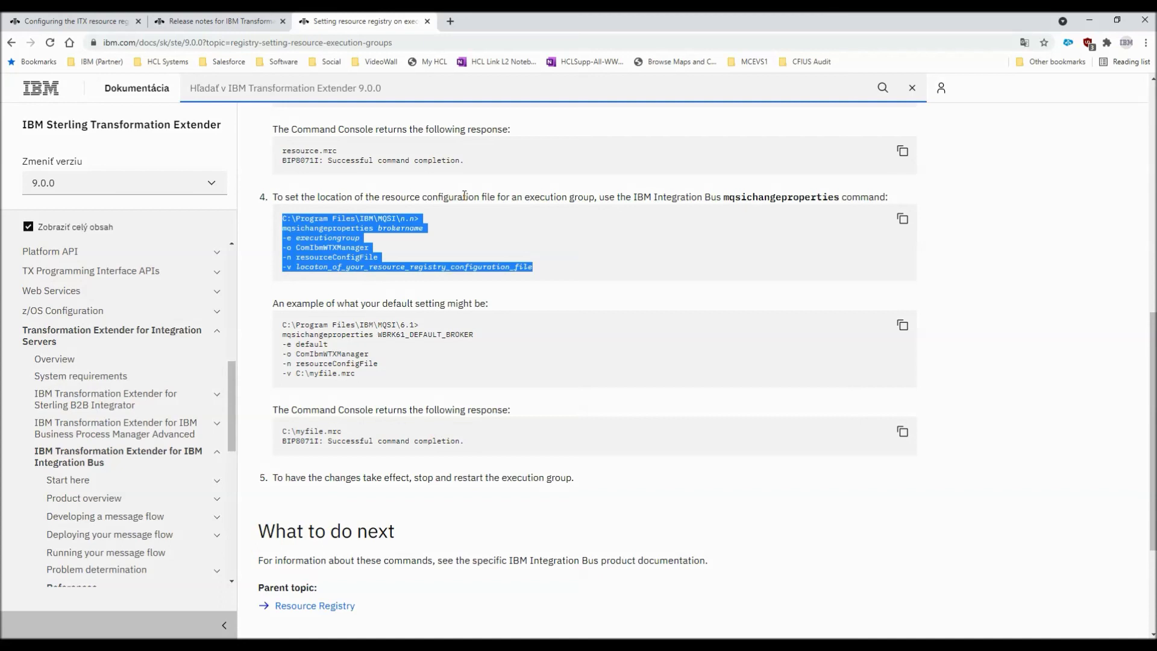
left_click(551, 267)
left_click_drag(554, 267, 296, 268)
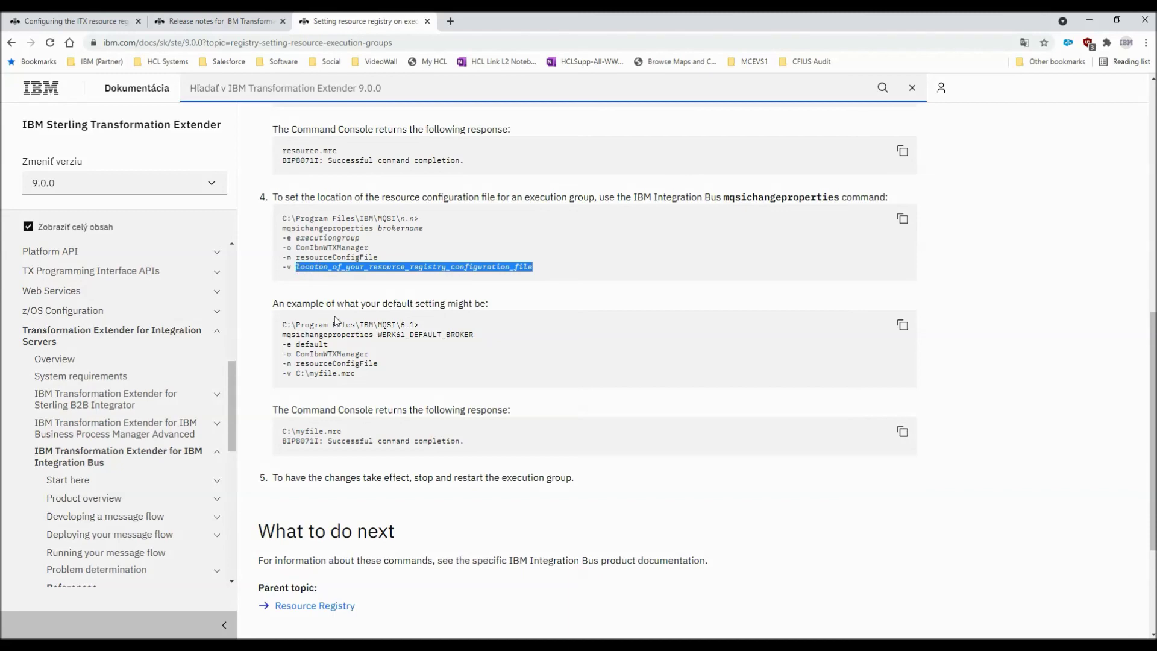